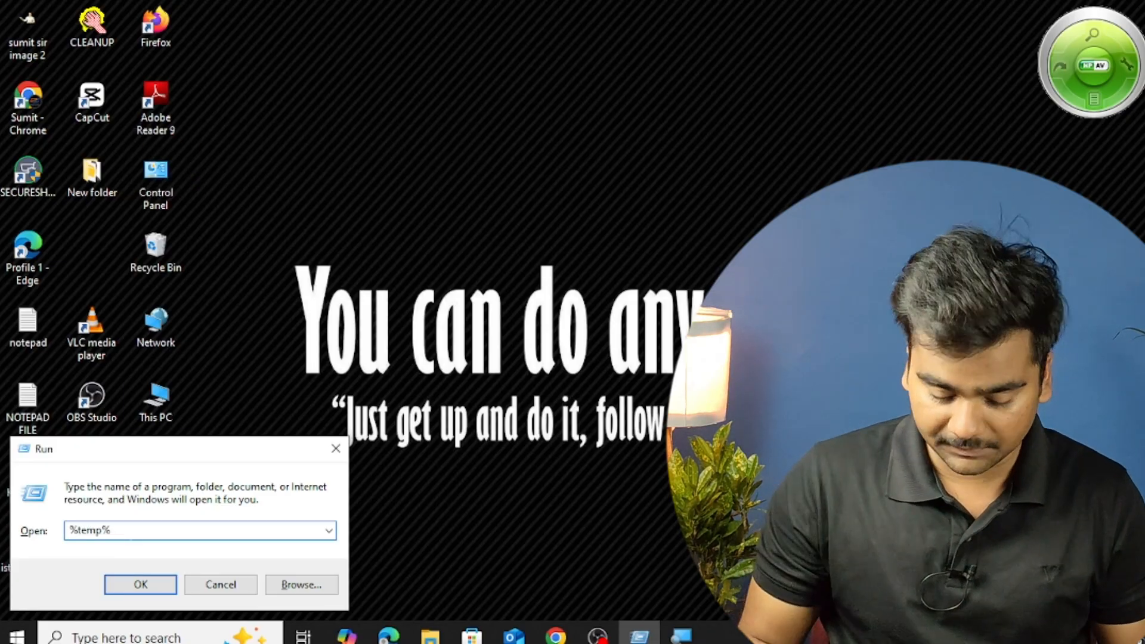
Replace the existing Run command with excel and launch Microsoft Excel.
{"action": "key", "text": "BackSpace"}
{"action": "key", "text": "BackSpace"}
{"action": "key", "text": "BackSpace"}
{"action": "key", "text": "BackSpace"}
{"action": "key", "text": "BackSpace"}
{"action": "key", "text": "BackSpace"}
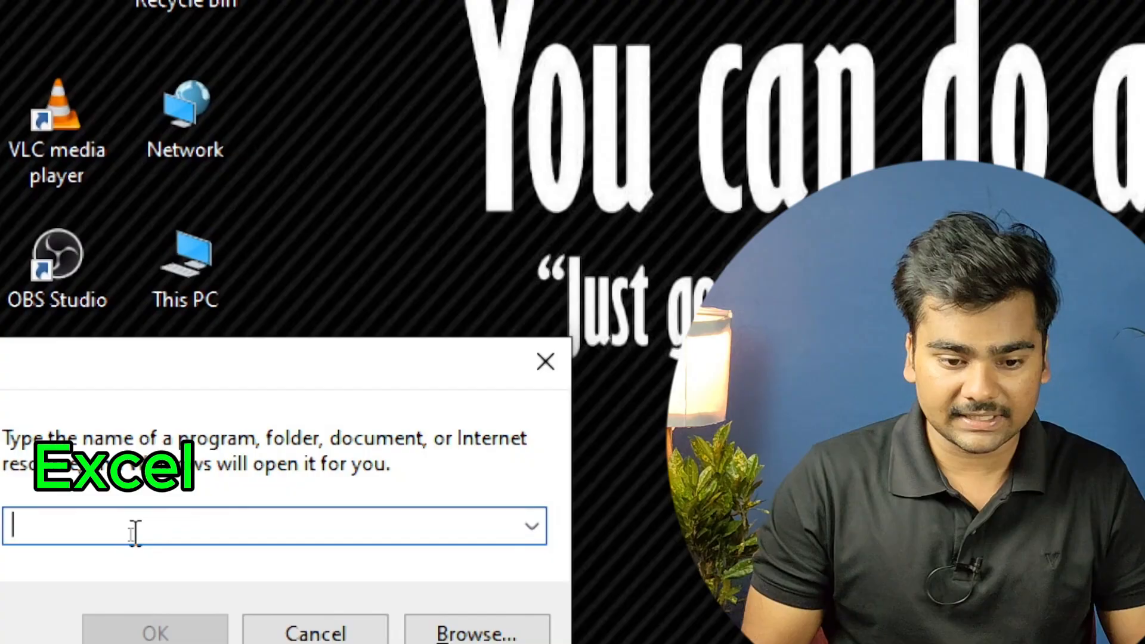
{"action": "type", "text": "excel"}
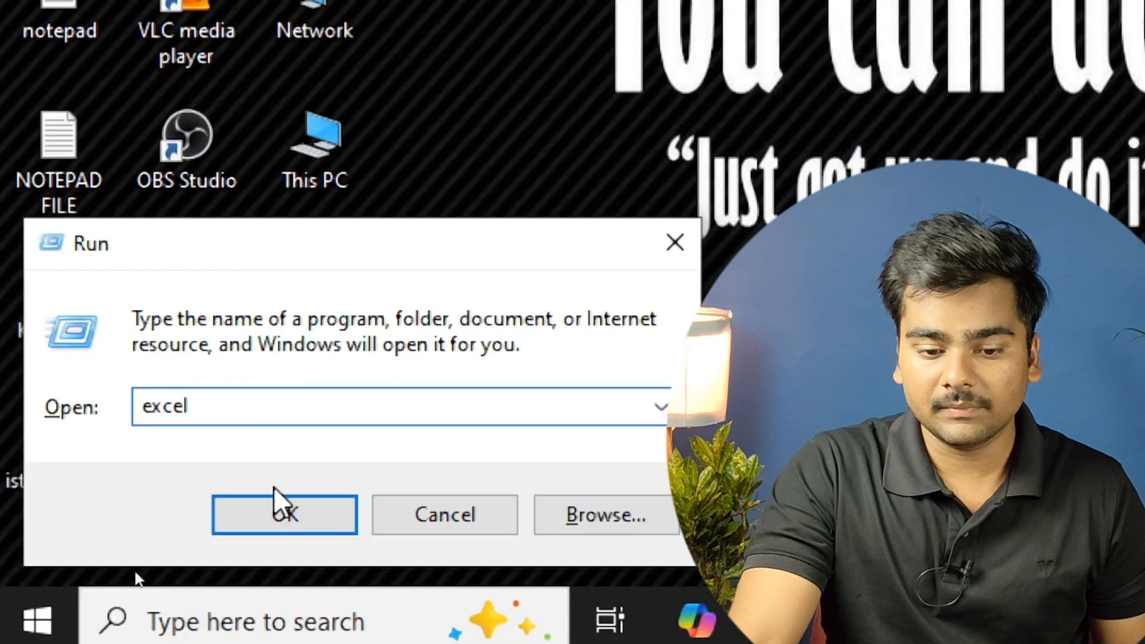
{"action": "left_click", "coordinate": [288, 511]}
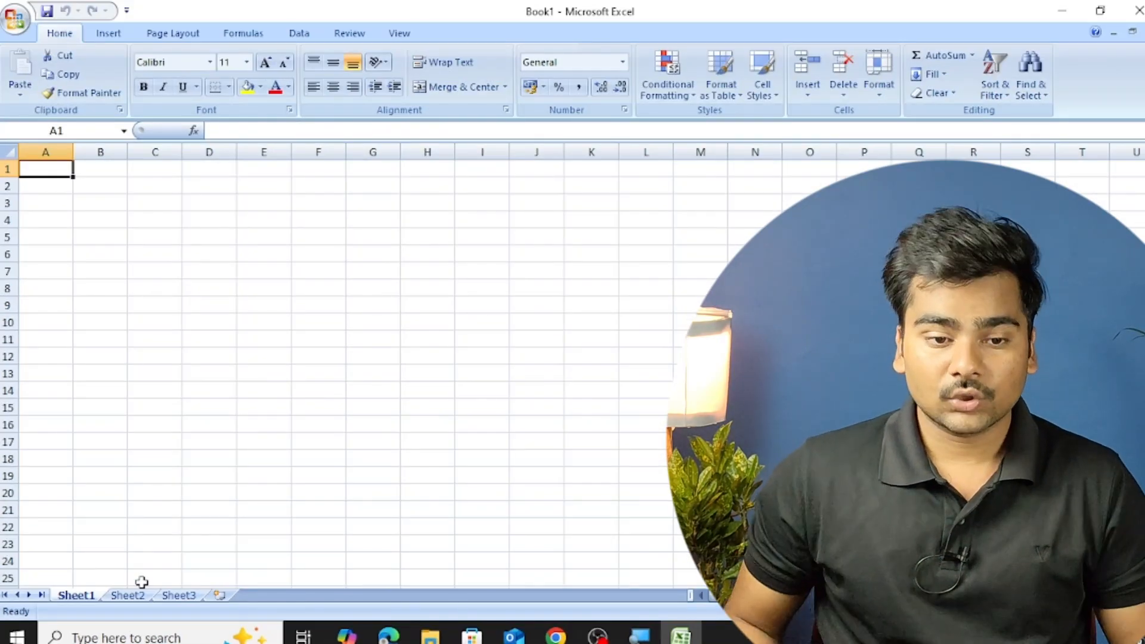
Enter the label COUNT in uppercase in cell A1.
{"action": "scroll", "coordinate": [182, 357], "scroll_direction": "up", "scroll_amount": 3}
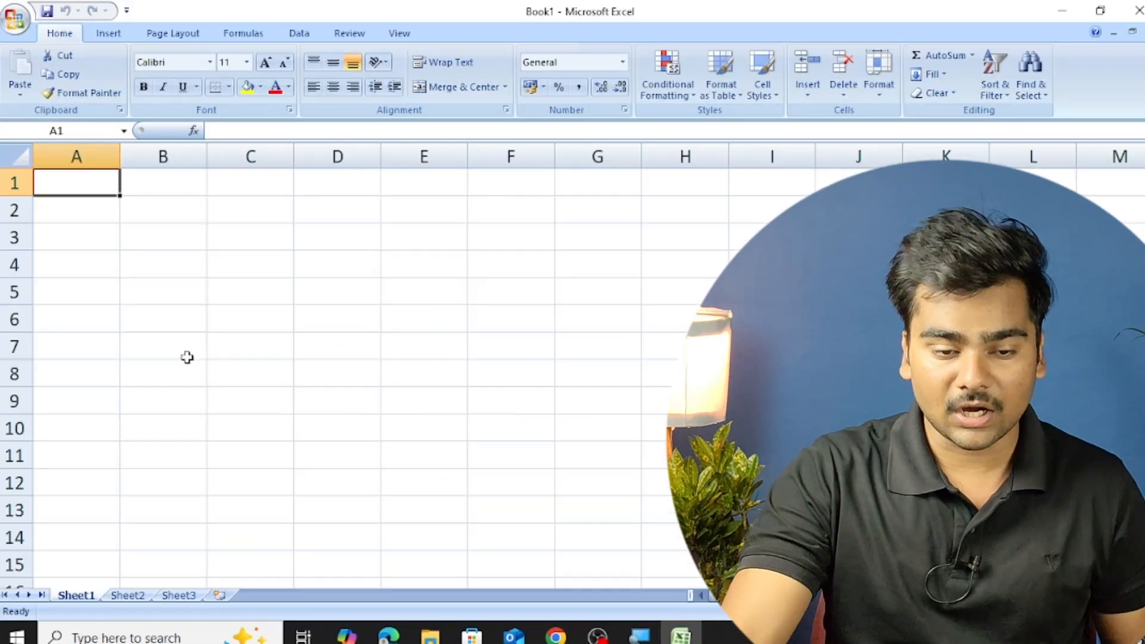
{"action": "type", "text": "count"}
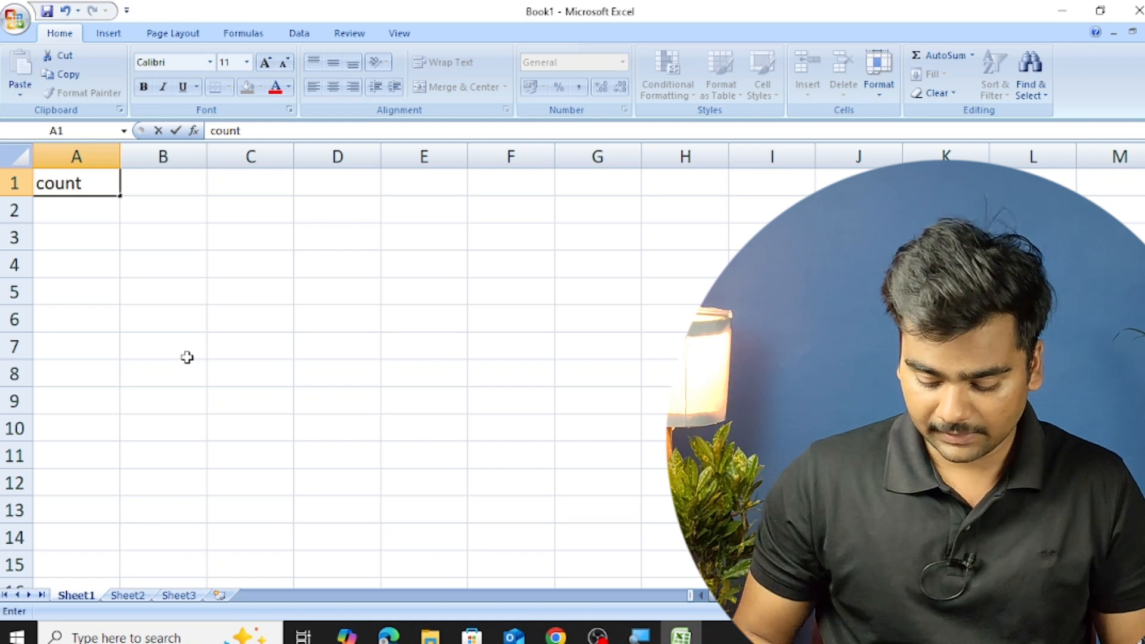
{"action": "key", "text": "BackSpace"}
{"action": "key", "text": "BackSpace"}
{"action": "key", "text": "BackSpace"}
{"action": "key", "text": "BackSpace"}
{"action": "key", "text": "BackSpace"}
{"action": "type", "text": "COIUNT"}
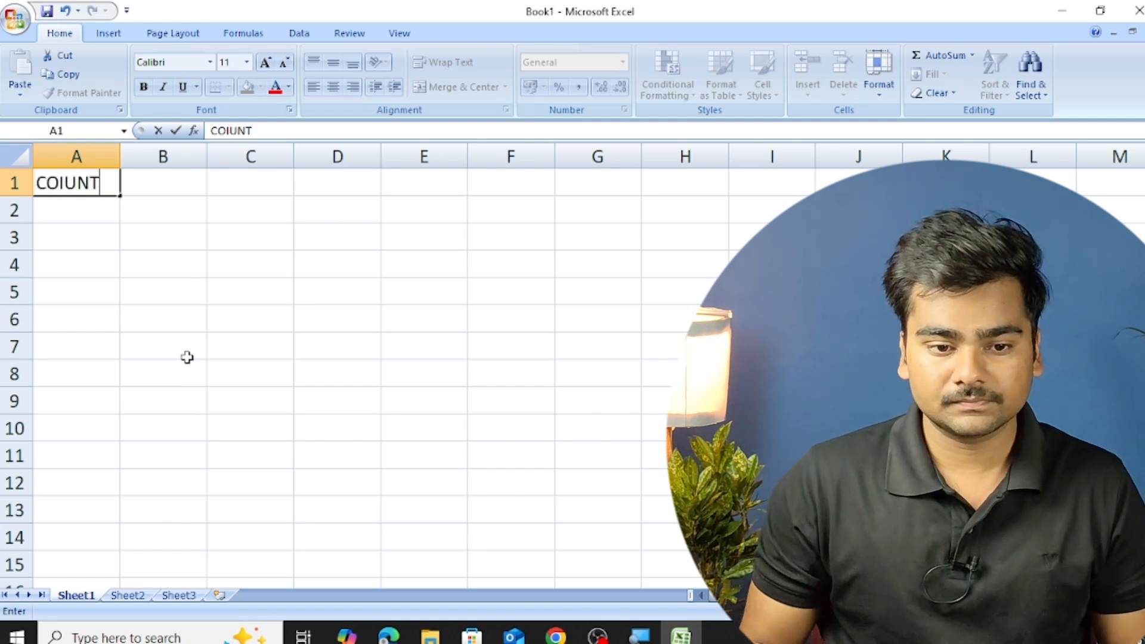
{"action": "key", "text": "BackSpace"}
{"action": "key", "text": "BackSpace"}
{"action": "key", "text": "BackSpace"}
{"action": "key", "text": "BackSpace"}
{"action": "type", "text": "UNT"}
{"action": "key", "text": "Return"}
Enter the labels COUNTA, COUNTBLANK and COUNTIF in cells A2 to A4 and widen column A to fit them.
{"action": "type", "text": "C"}
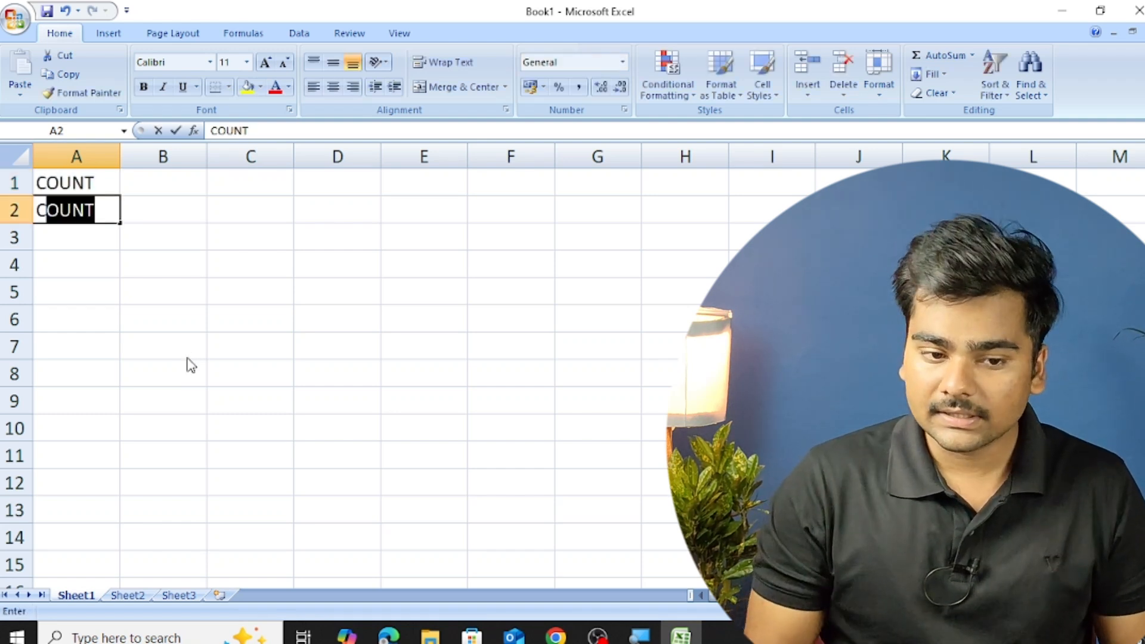
{"action": "type", "text": "OUNTA"}
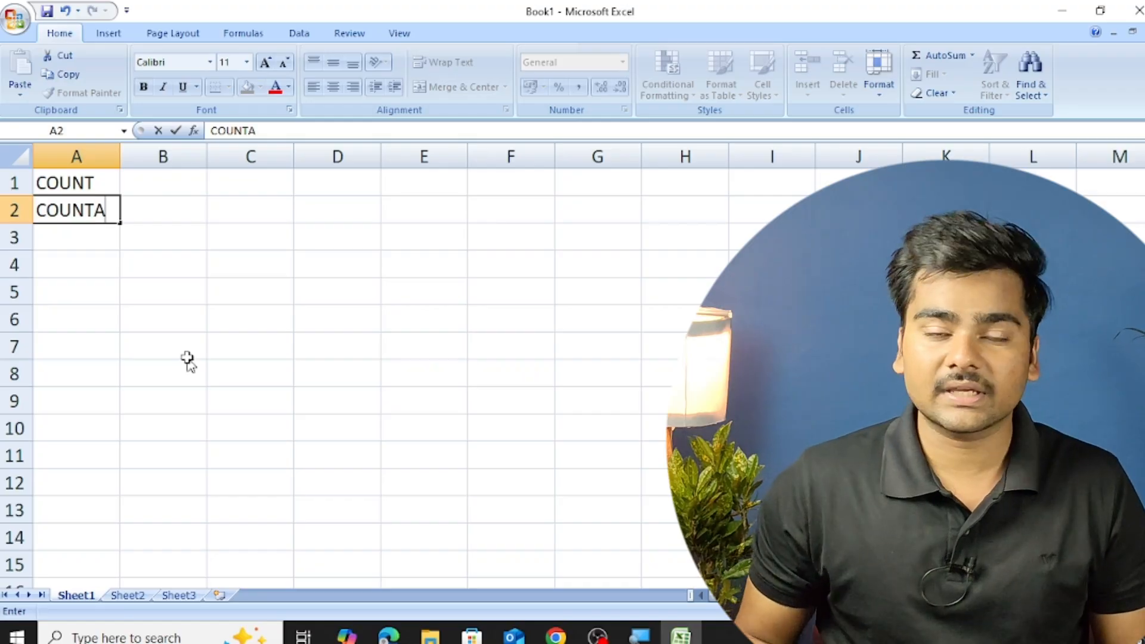
{"action": "key", "text": "Return"}
{"action": "type", "text": "COUNTBLANK"}
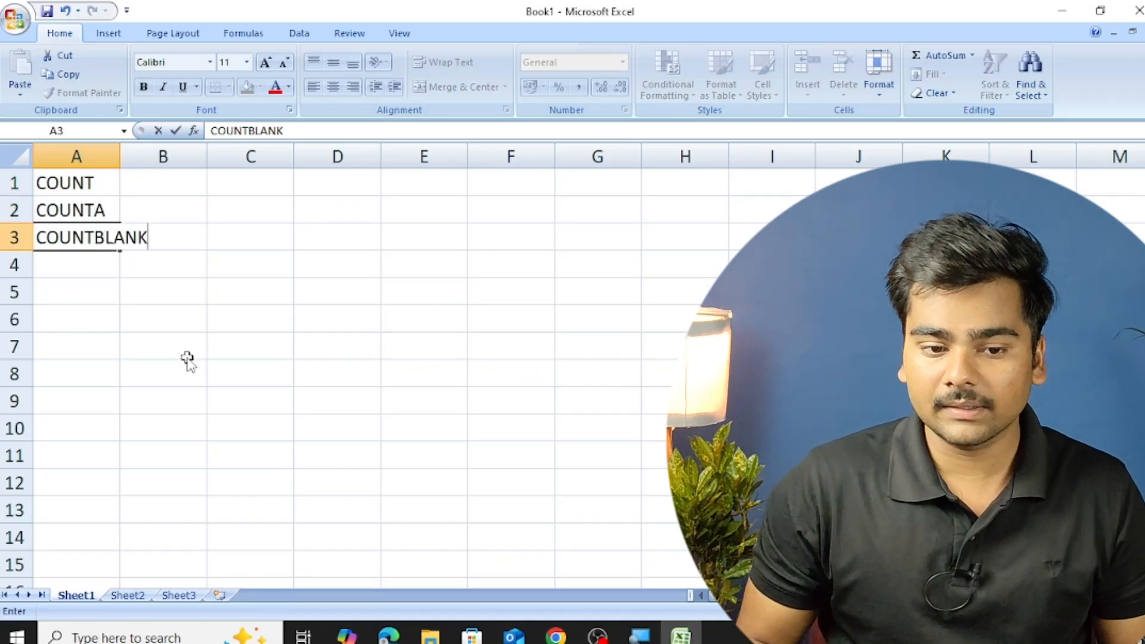
{"action": "key", "text": "Return"}
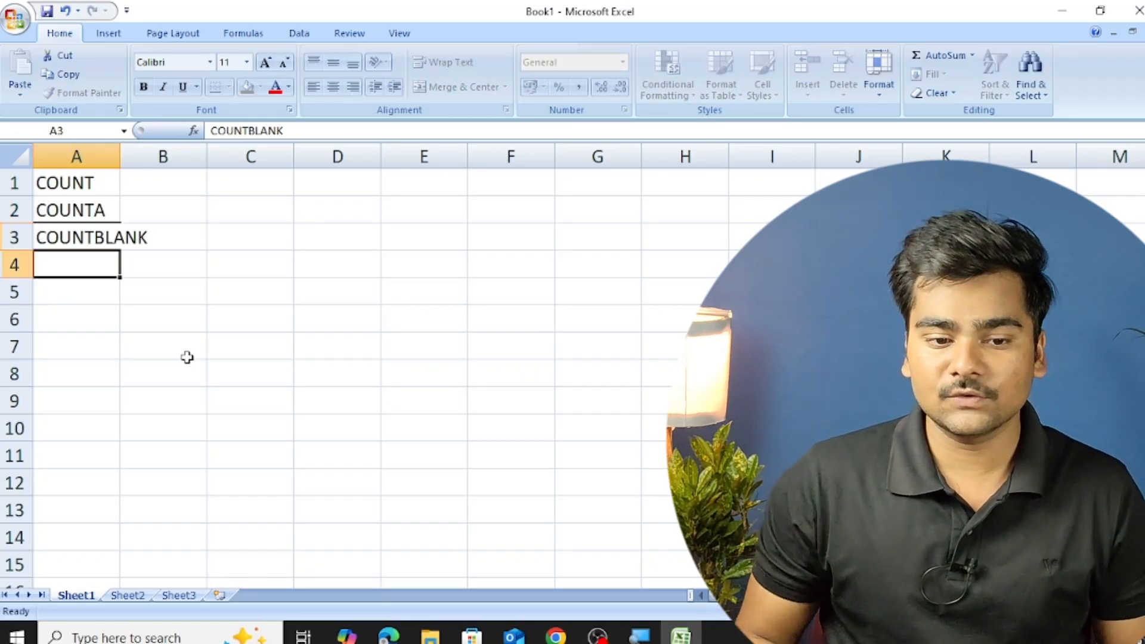
{"action": "type", "text": "COUNTIF"}
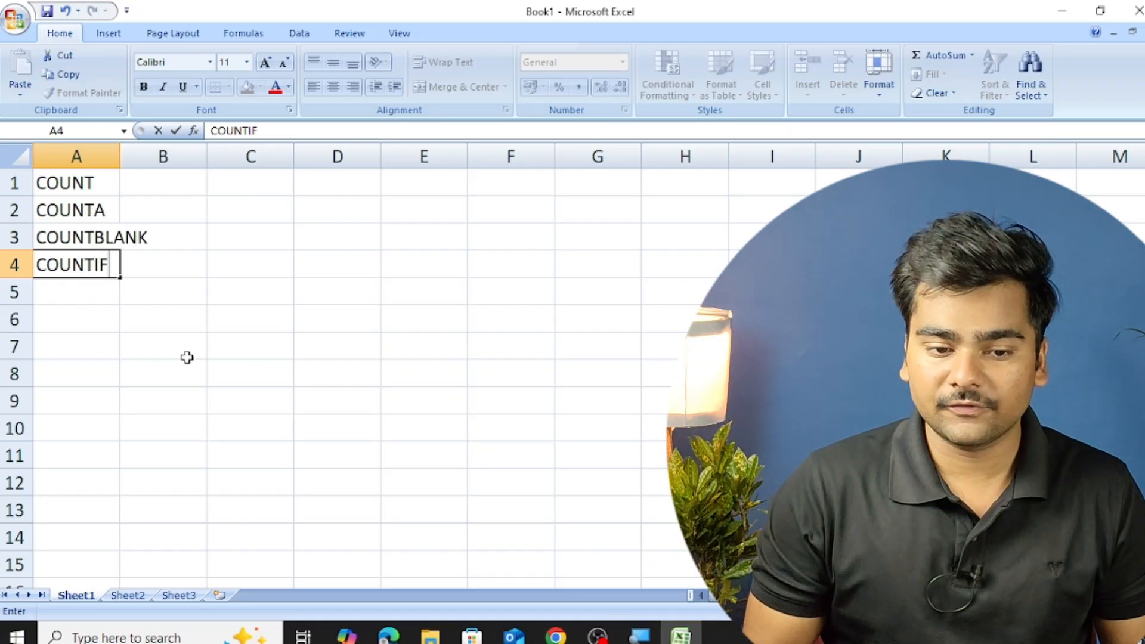
{"action": "left_click", "coordinate": [77, 157]}
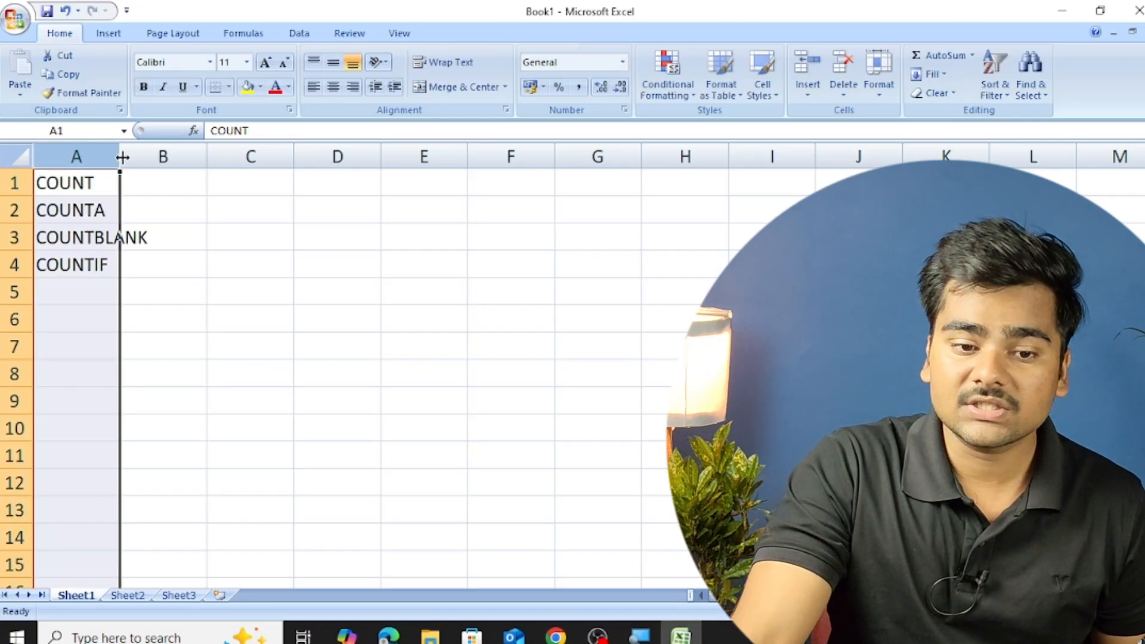
{"action": "double_click", "coordinate": [120, 156]}
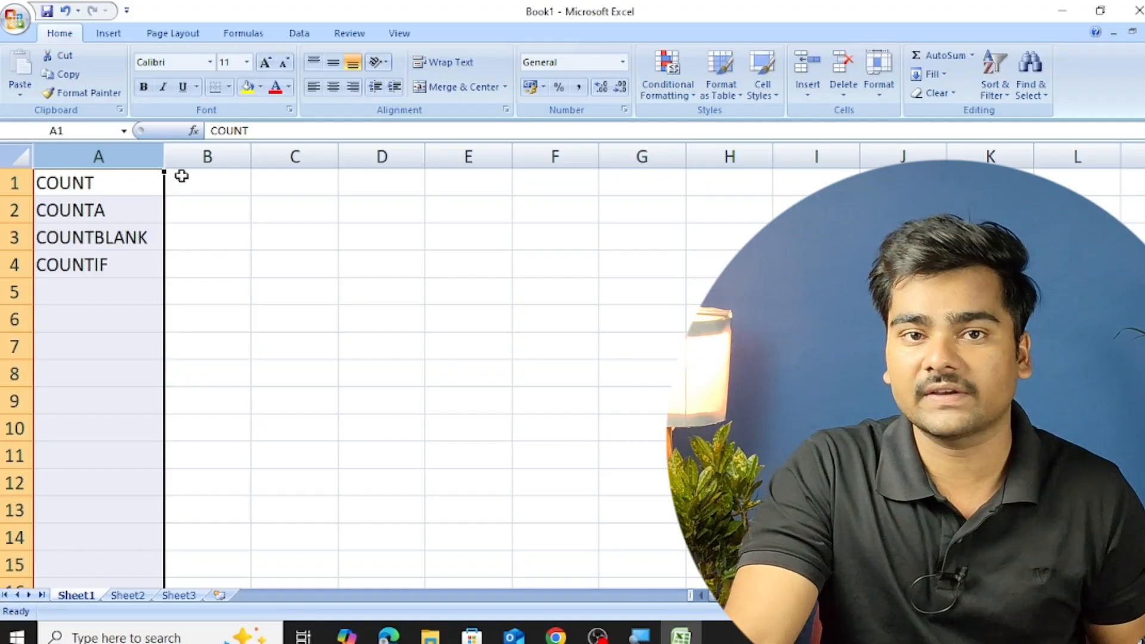
Fill cells C1 to C6 with the numbers 20, 10, 50, 60, 40 and 50.
{"action": "left_click", "coordinate": [325, 217]}
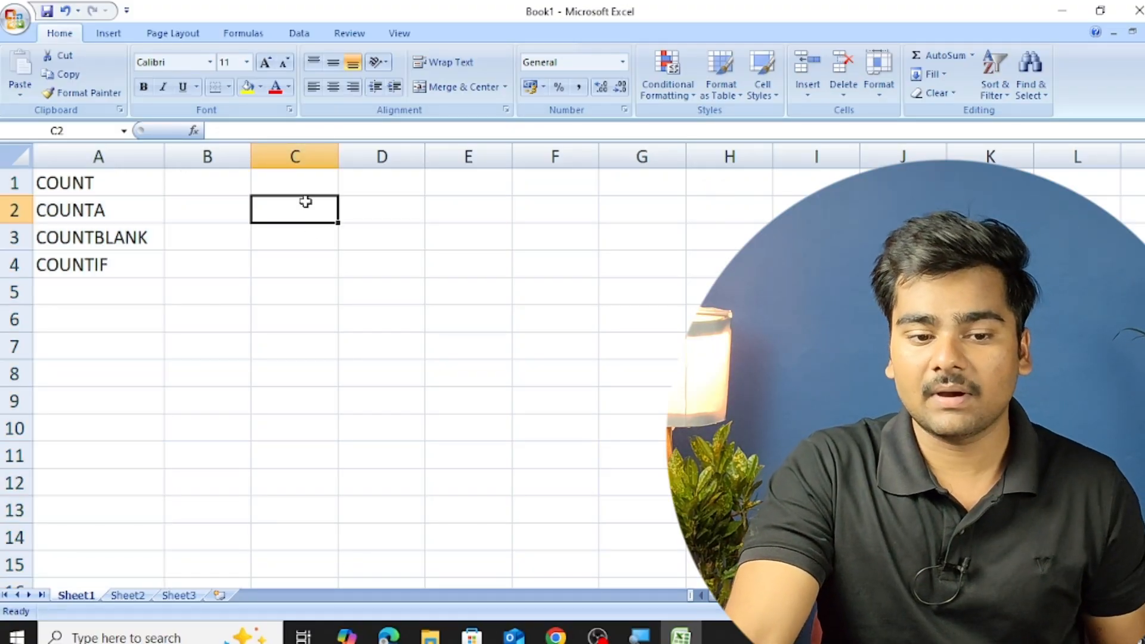
{"action": "scroll", "coordinate": [303, 222], "scroll_direction": "up", "scroll_amount": 2, "text": "ctrl"}
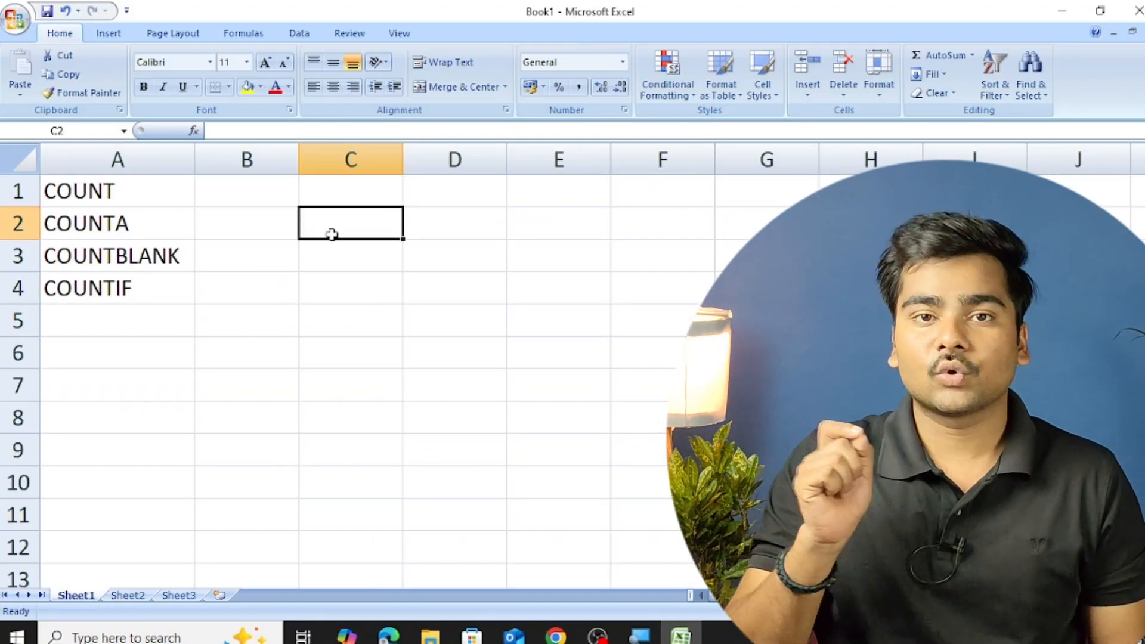
{"action": "key", "text": "Up"}
{"action": "type", "text": "20"}
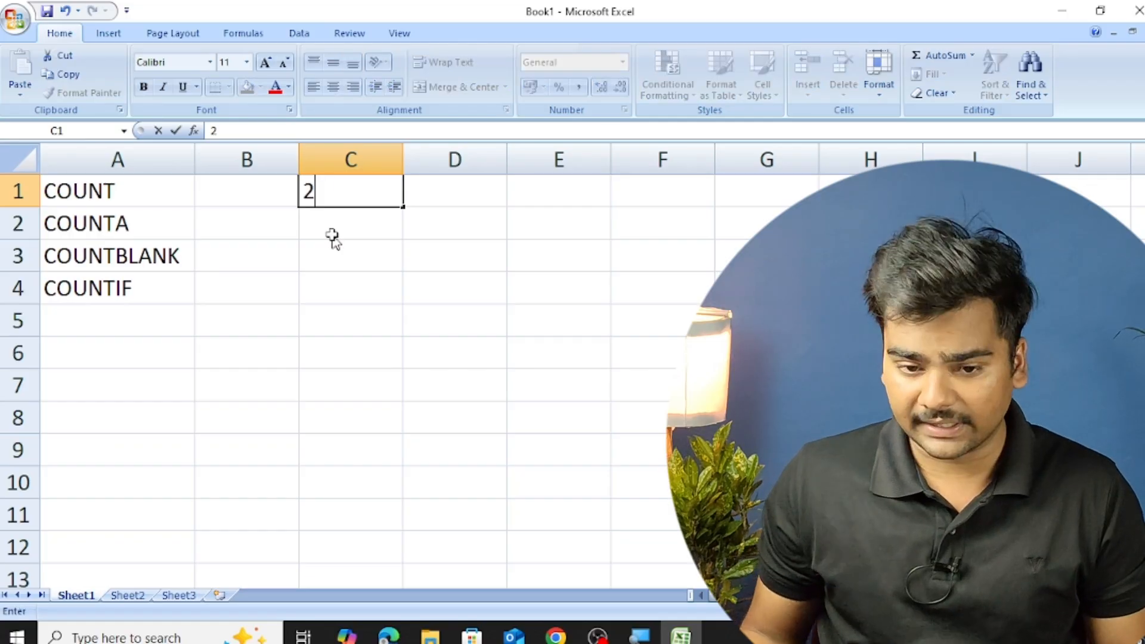
{"action": "key", "text": "Return"}
{"action": "type", "text": "10"}
{"action": "key", "text": "Return"}
{"action": "type", "text": "50"}
{"action": "key", "text": "Return"}
{"action": "type", "text": "60"}
{"action": "key", "text": "Return"}
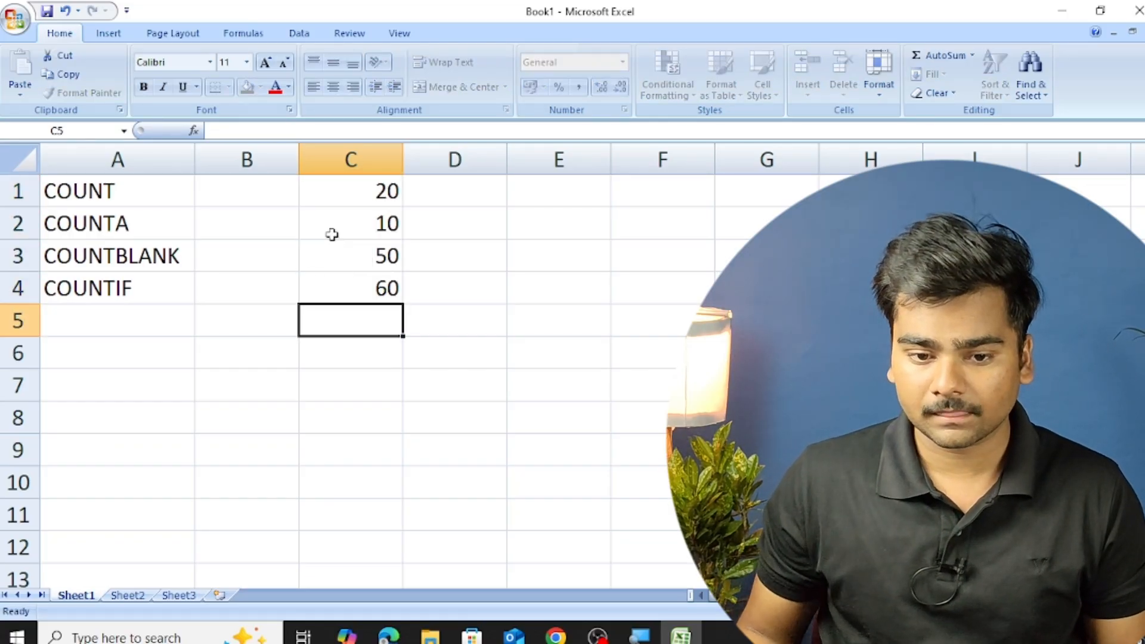
{"action": "type", "text": "40"}
{"action": "key", "text": "Return"}
{"action": "type", "text": "50"}
{"action": "key", "text": "Return"}
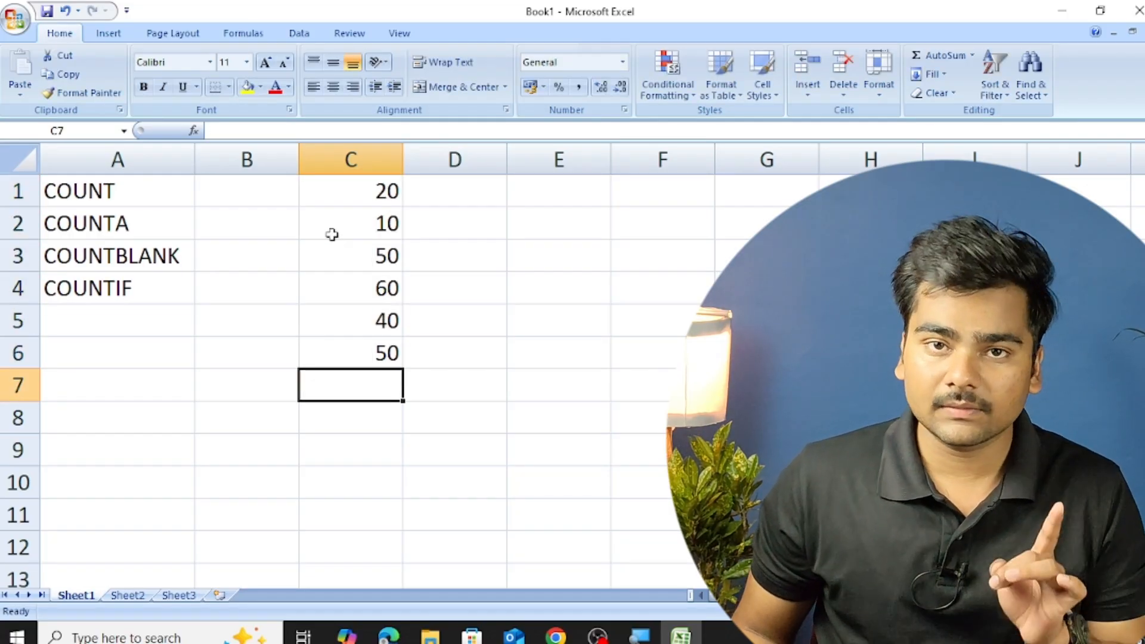
Enter the letters A, B and C in cells C7 to C9 below the numbers.
{"action": "type", "text": "A"}
{"action": "key", "text": "Return"}
{"action": "type", "text": "B"}
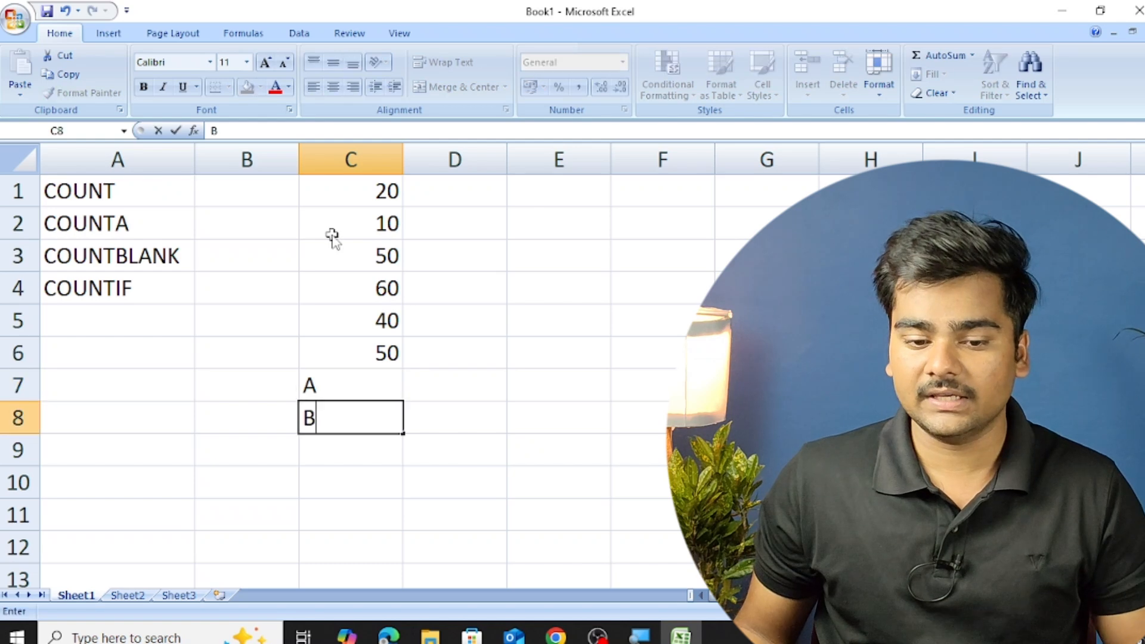
{"action": "key", "text": "Return"}
{"action": "type", "text": "C"}
{"action": "key", "text": "Return"}
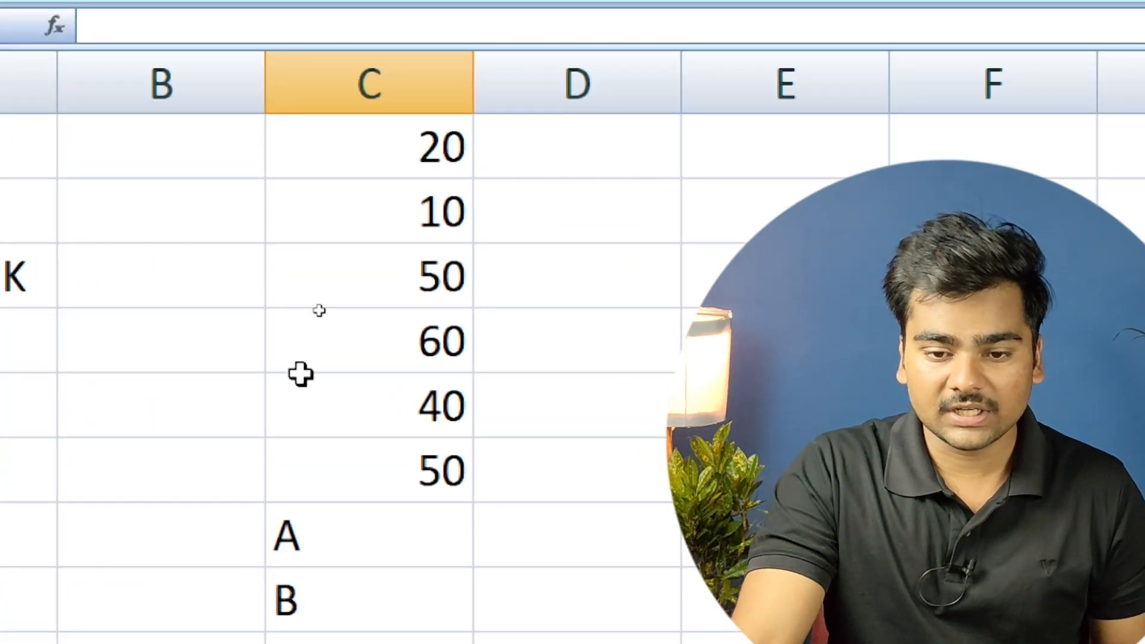
{"action": "type", "text": "C"}
{"action": "key", "text": "Return"}
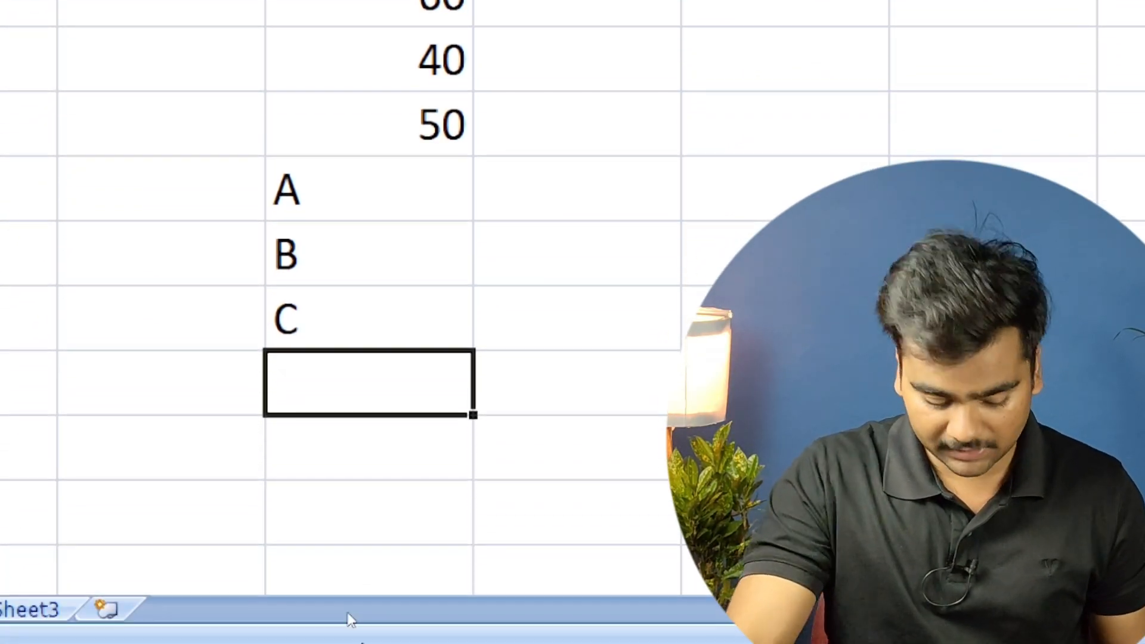
Start a formula in cell C10 with the COUNT function and its opening parenthesis.
{"action": "type", "text": "="}
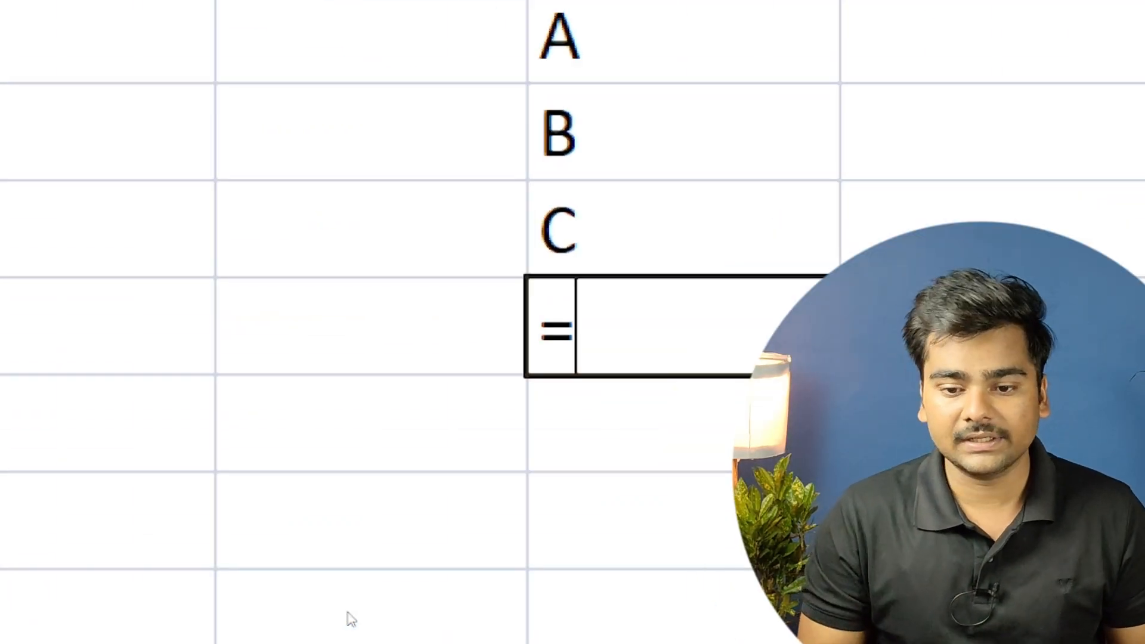
{"action": "type", "text": "COUNT"}
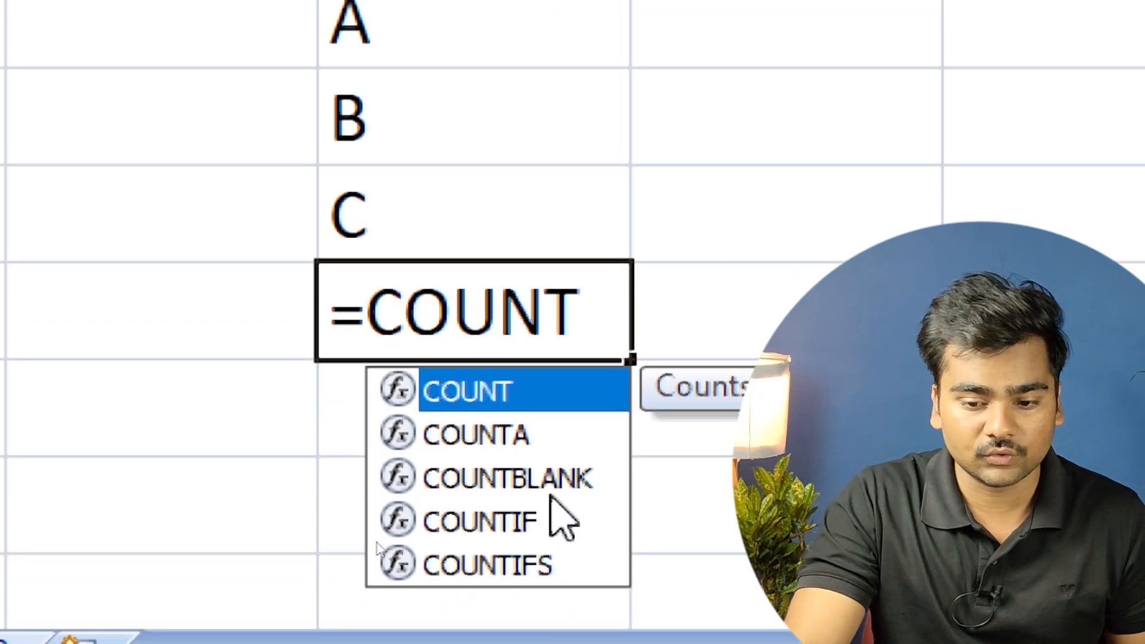
{"action": "double_click", "coordinate": [486, 395]}
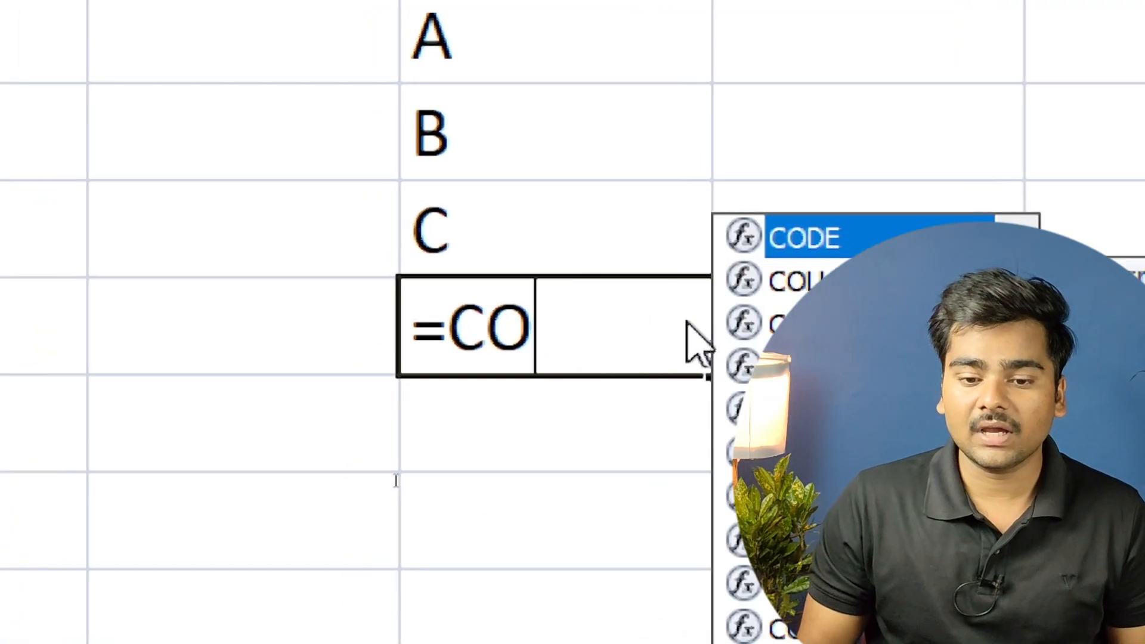
{"action": "key", "text": "BackSpace"}
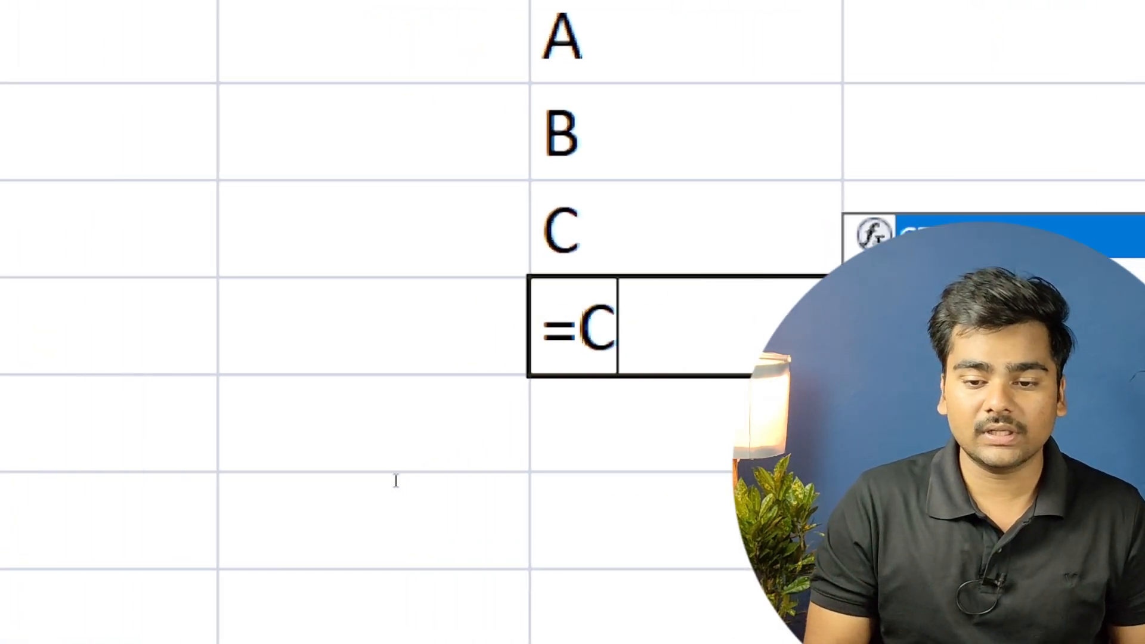
{"action": "type", "text": "OUNT"}
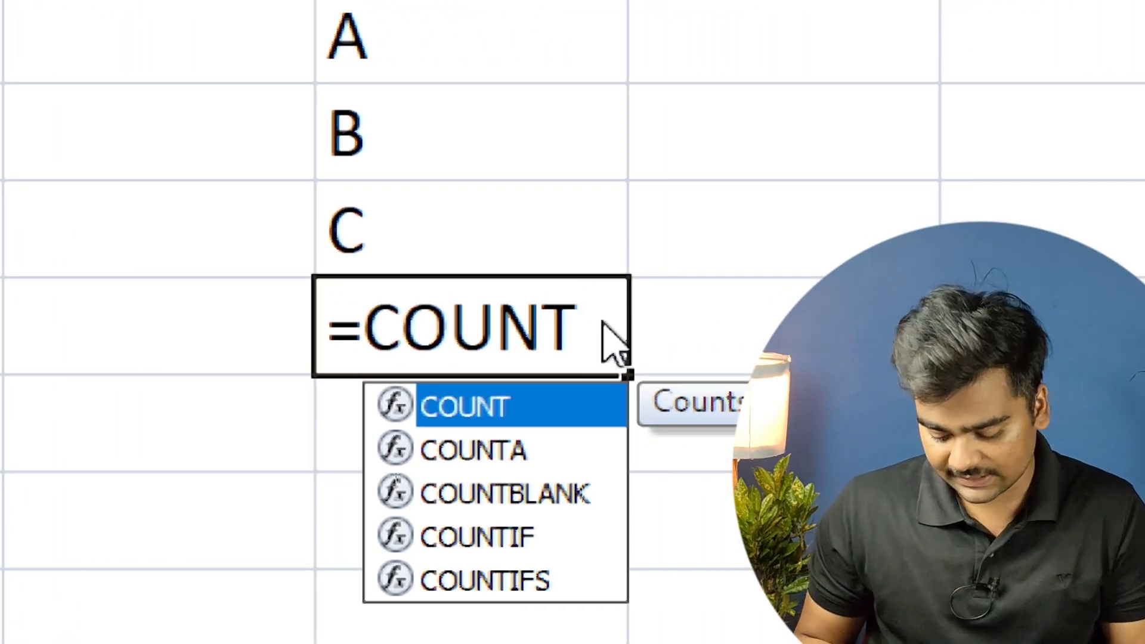
{"action": "type", "text": "("}
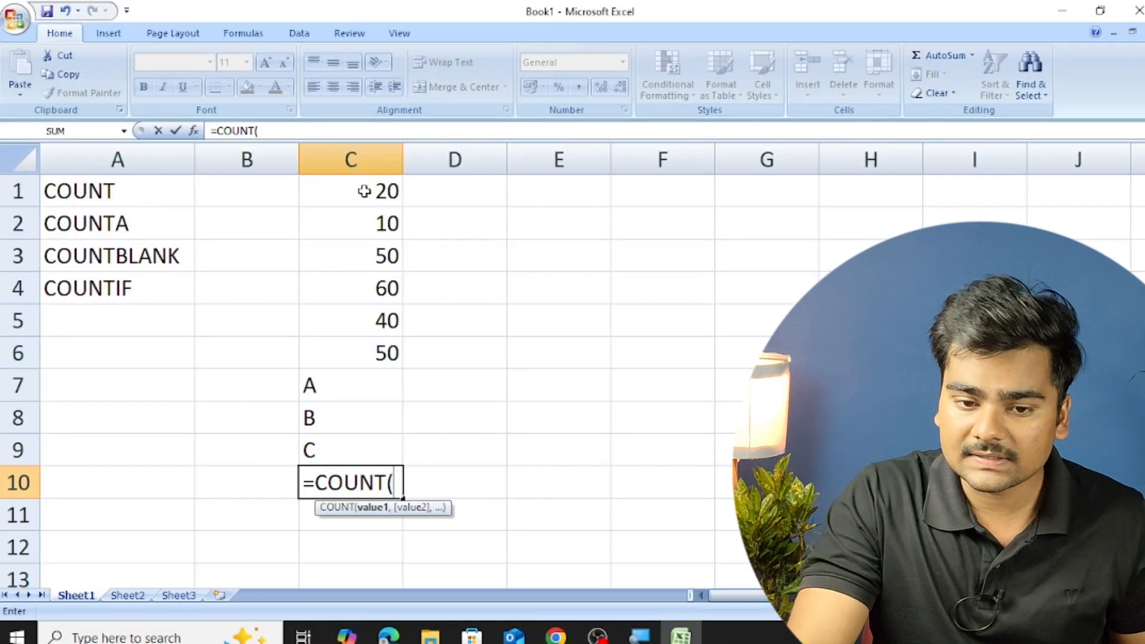
Try selecting cells C1 to C9 as the COUNT range in C10, and remove that range from the formula again.
{"action": "left_click_drag", "start_coordinate": [365, 191], "coordinate": [379, 448]}
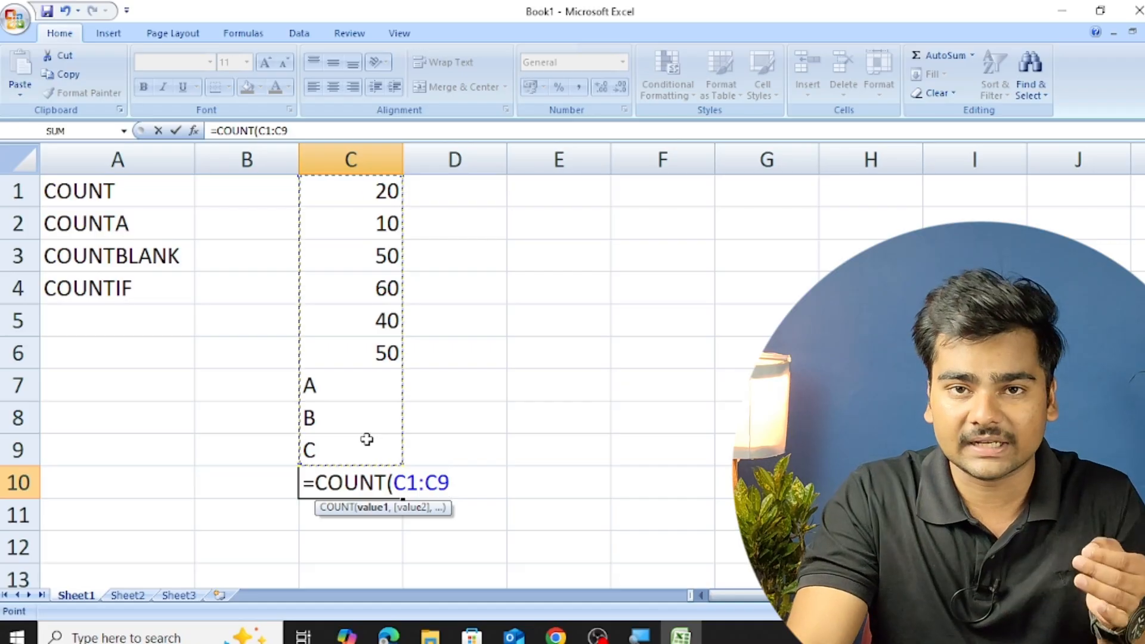
{"action": "type", "text": ")"}
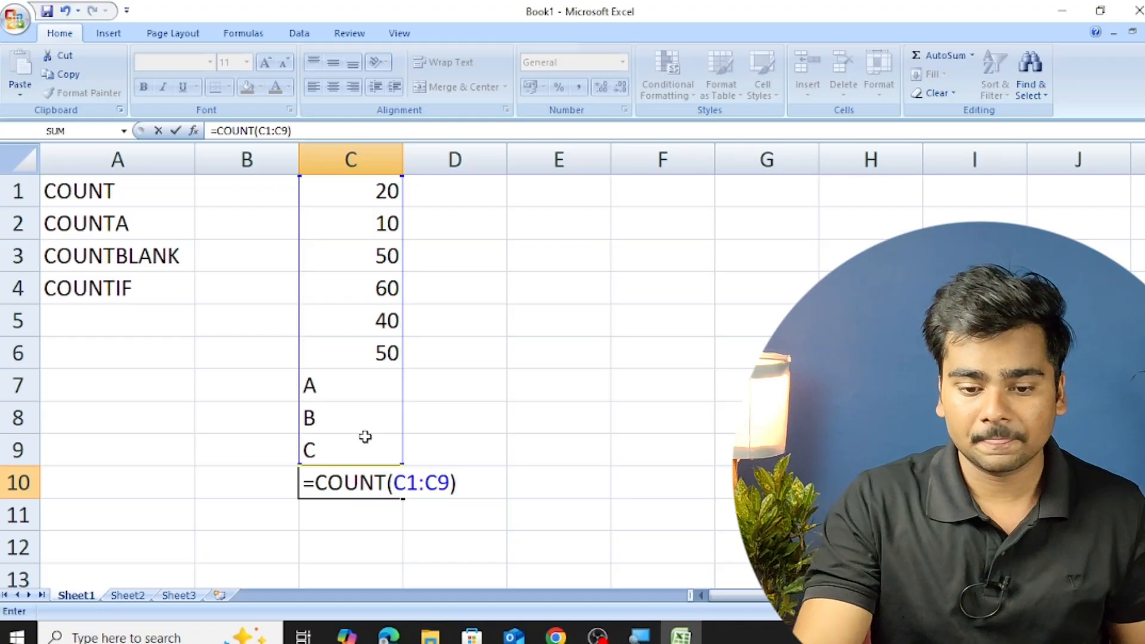
{"action": "key", "text": "BackSpace"}
{"action": "key", "text": "BackSpace"}
{"action": "key", "text": "BackSpace"}
{"action": "key", "text": "BackSpace"}
{"action": "key", "text": "BackSpace"}
{"action": "key", "text": "BackSpace"}
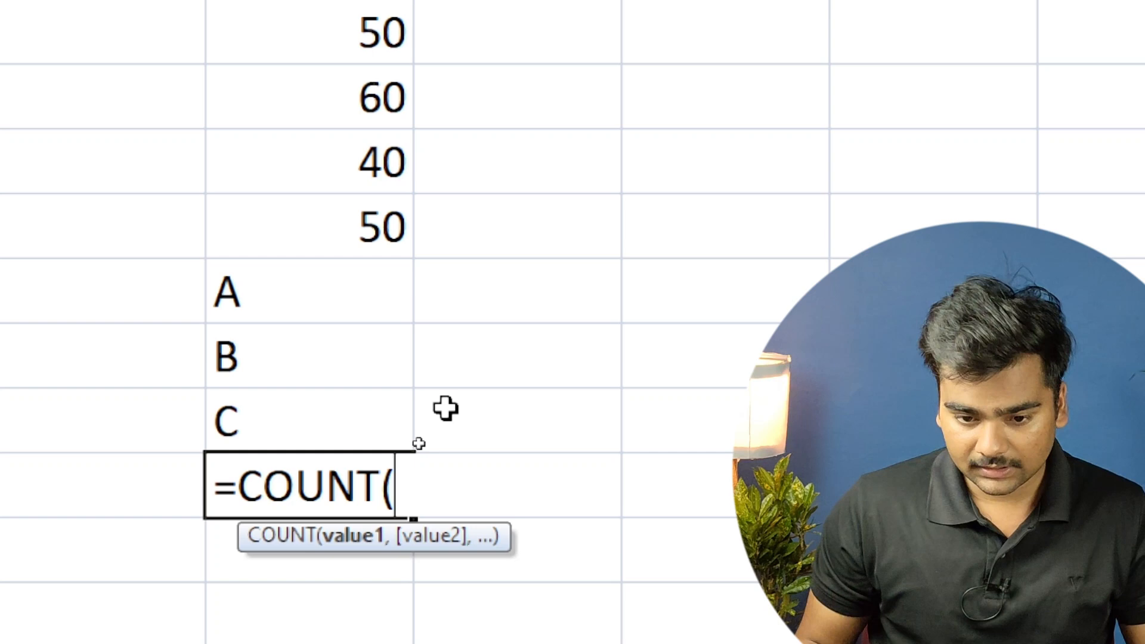
Complete the COUNT formula in cell C10 with the range C1:C9 and enter it.
{"action": "type", "text": "C"}
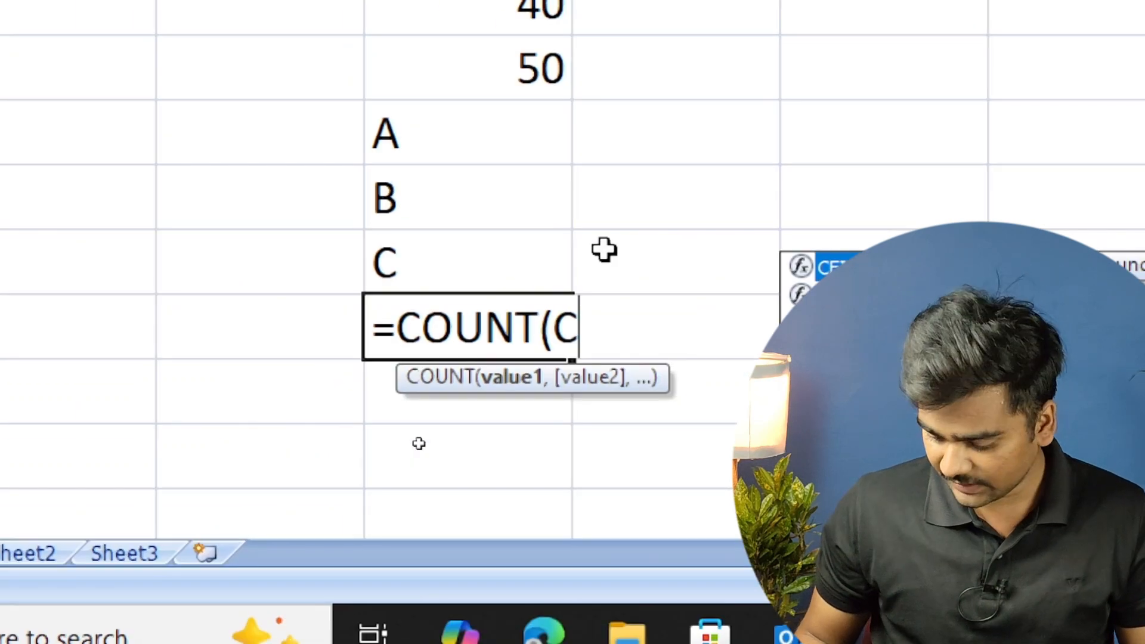
{"action": "type", "text": "1"}
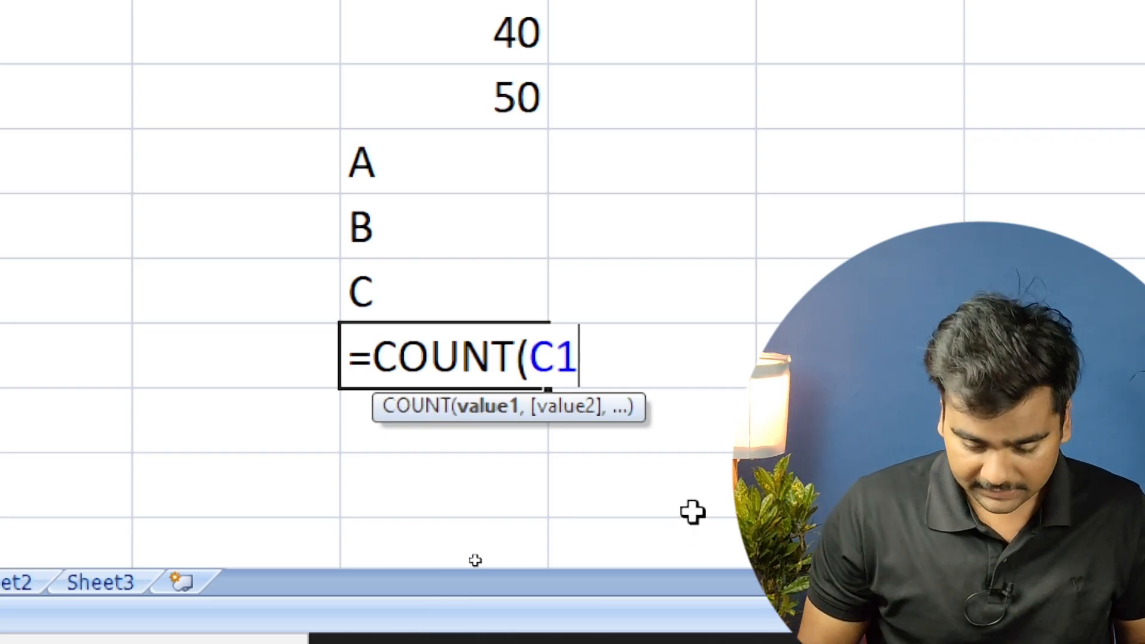
{"action": "type", "text": ":"}
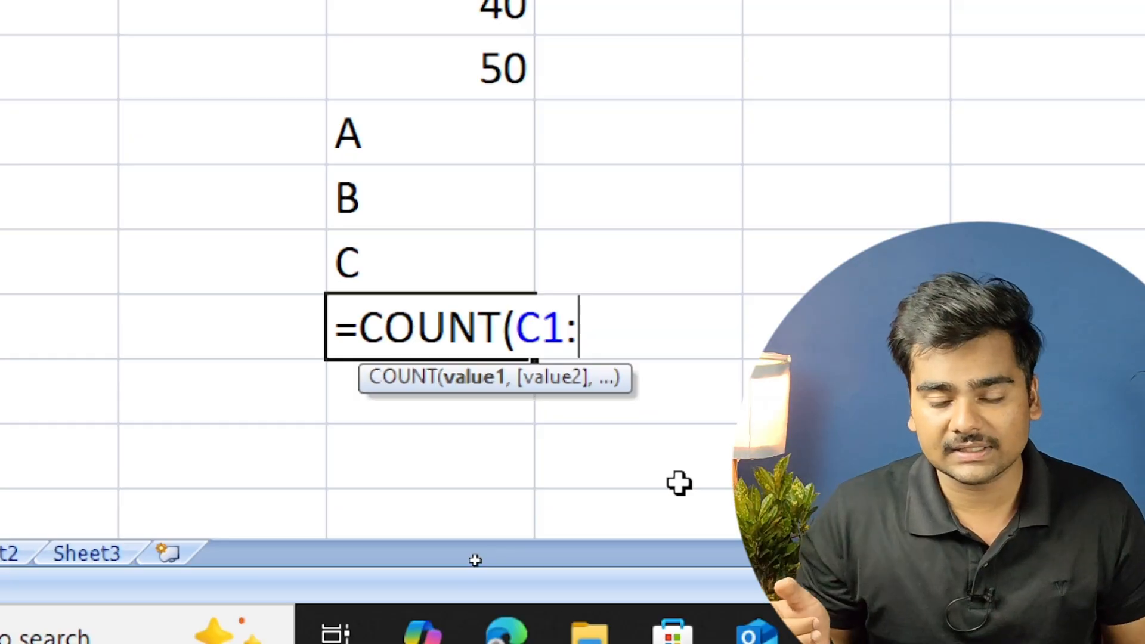
{"action": "type", "text": "C9"}
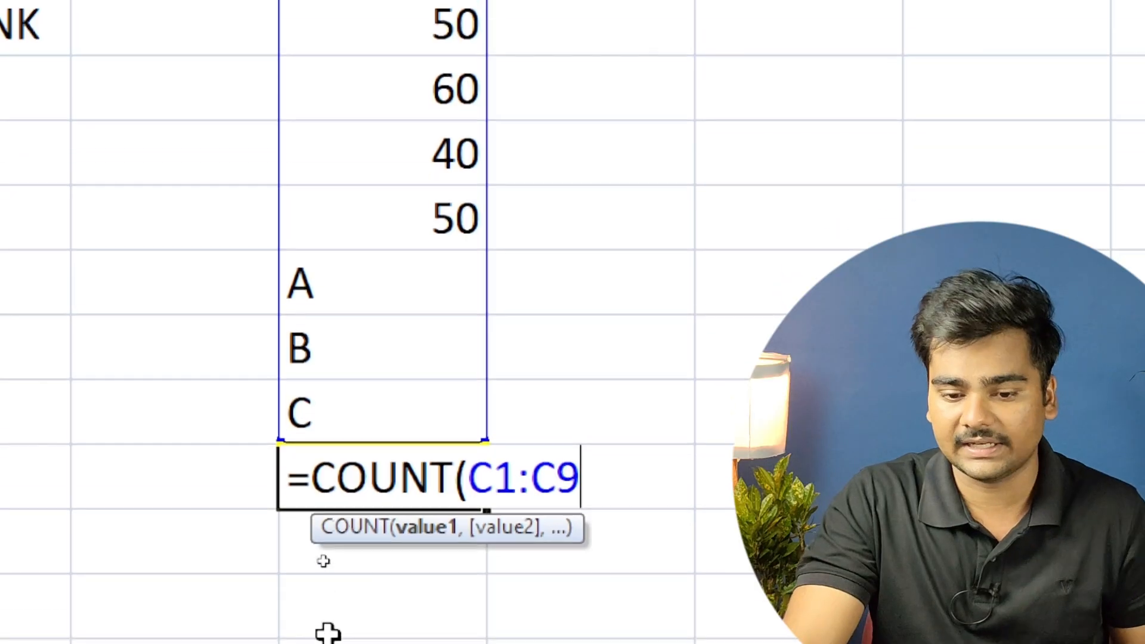
{"action": "type", "text": ")"}
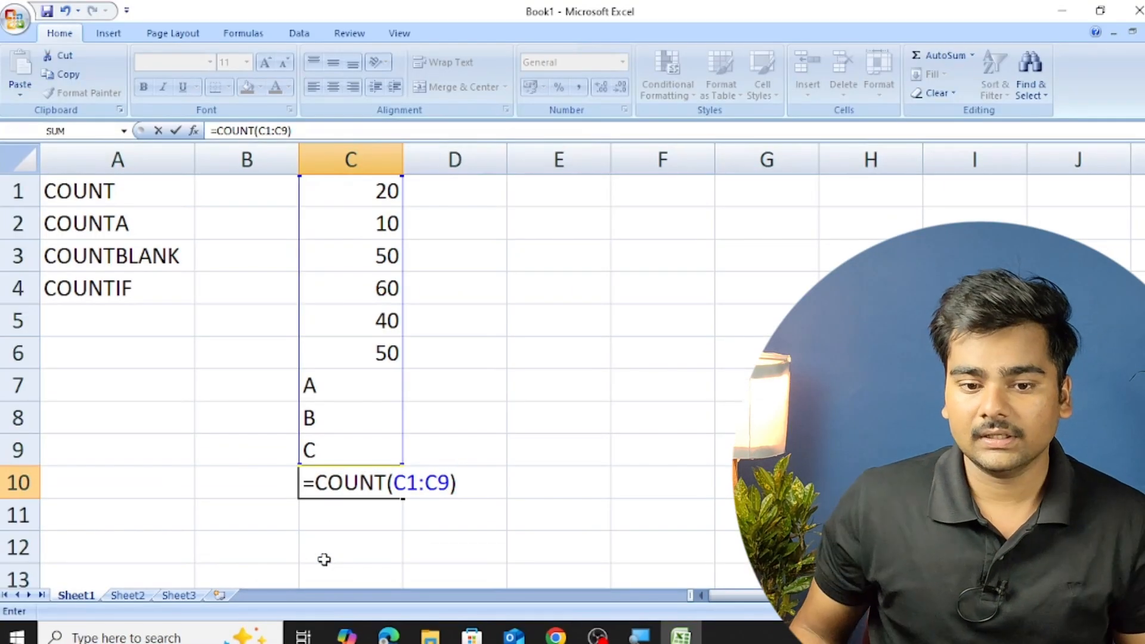
{"action": "key", "text": "Return"}
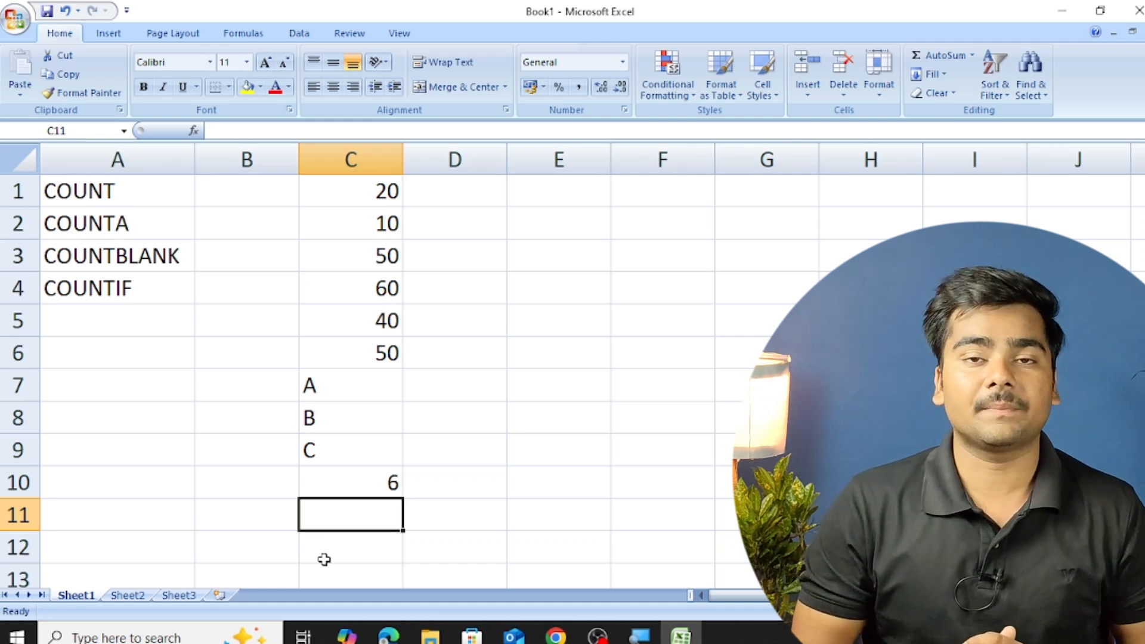
Review the entries in column C from C1 down to the COUNT formula in C10.
{"action": "key", "text": "Up"}
{"action": "key", "text": "Up"}
{"action": "key", "text": "Up"}
{"action": "key", "text": "Up"}
{"action": "key", "text": "Up"}
{"action": "key", "text": "Up"}
{"action": "key", "text": "Up"}
{"action": "key", "text": "Up"}
{"action": "key", "text": "Up"}
{"action": "key", "text": "Up"}
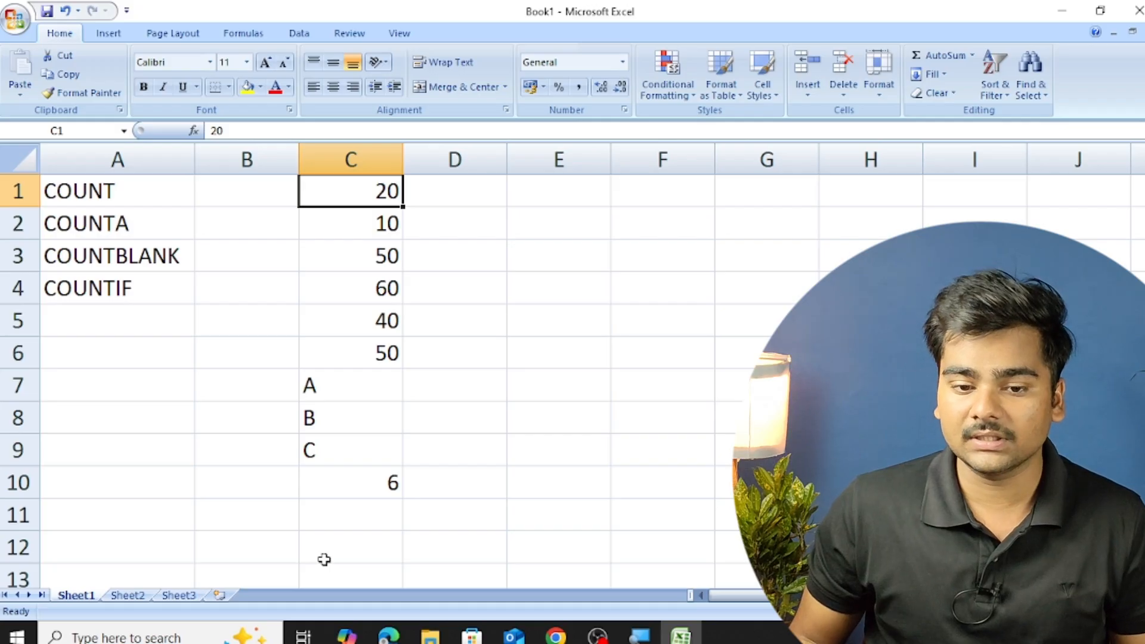
{"action": "key", "text": "Down"}
{"action": "key", "text": "Down"}
{"action": "key", "text": "Down"}
{"action": "key", "text": "Down"}
{"action": "key", "text": "Down"}
{"action": "key", "text": "Down"}
{"action": "key", "text": "Down"}
{"action": "key", "text": "Down"}
{"action": "key", "text": "Down"}
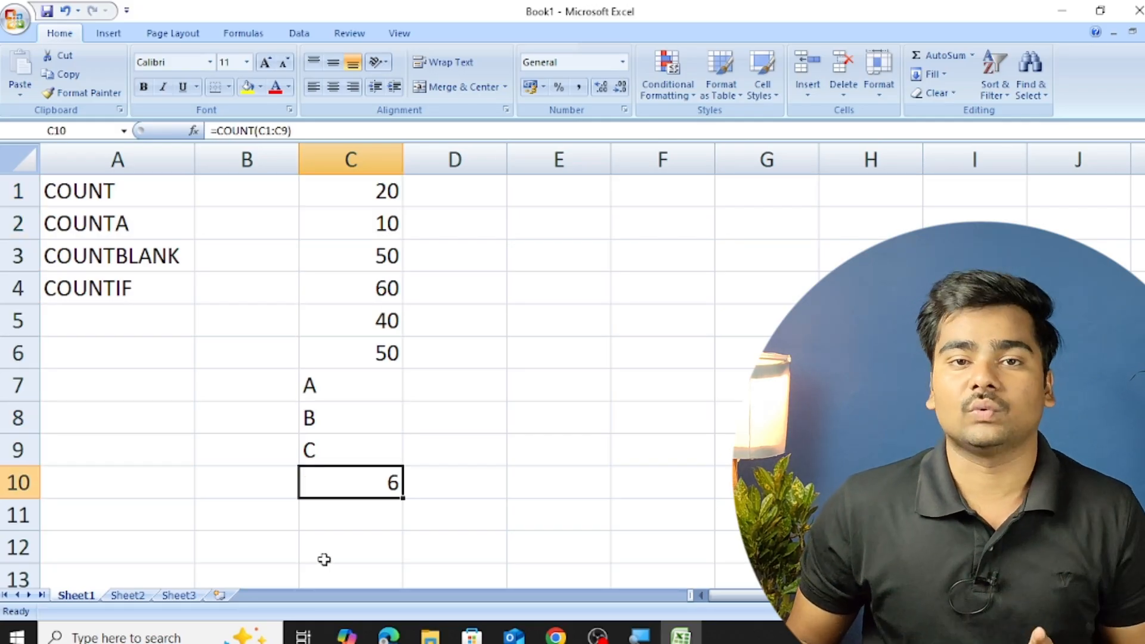
Replace the number in cell C6 with the text ABC to test COUNT, and restore the cell to 50.
{"action": "key", "text": "Up"}
{"action": "key", "text": "Up"}
{"action": "key", "text": "Up"}
{"action": "key", "text": "Up"}
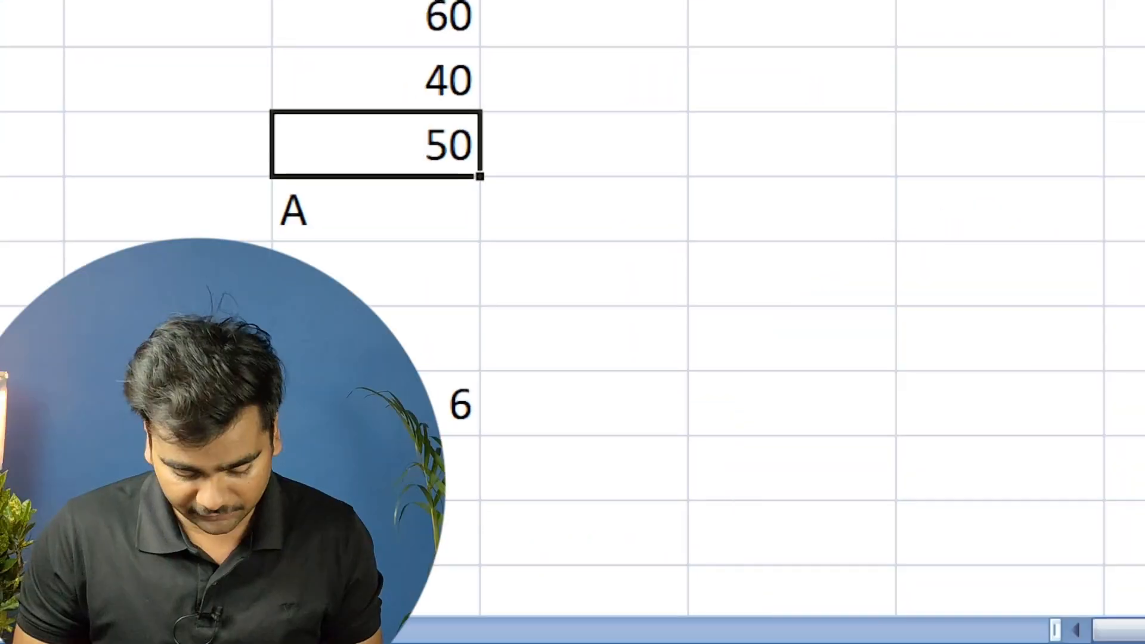
{"action": "type", "text": "ABC"}
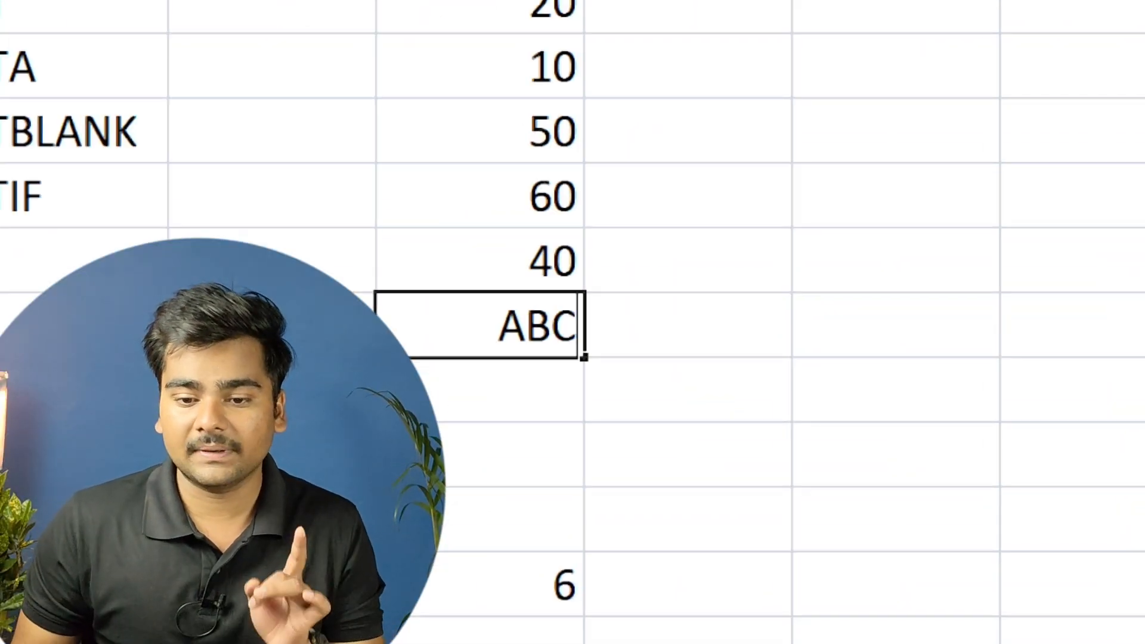
{"action": "key", "text": "Return"}
{"action": "type", "text": "A"}
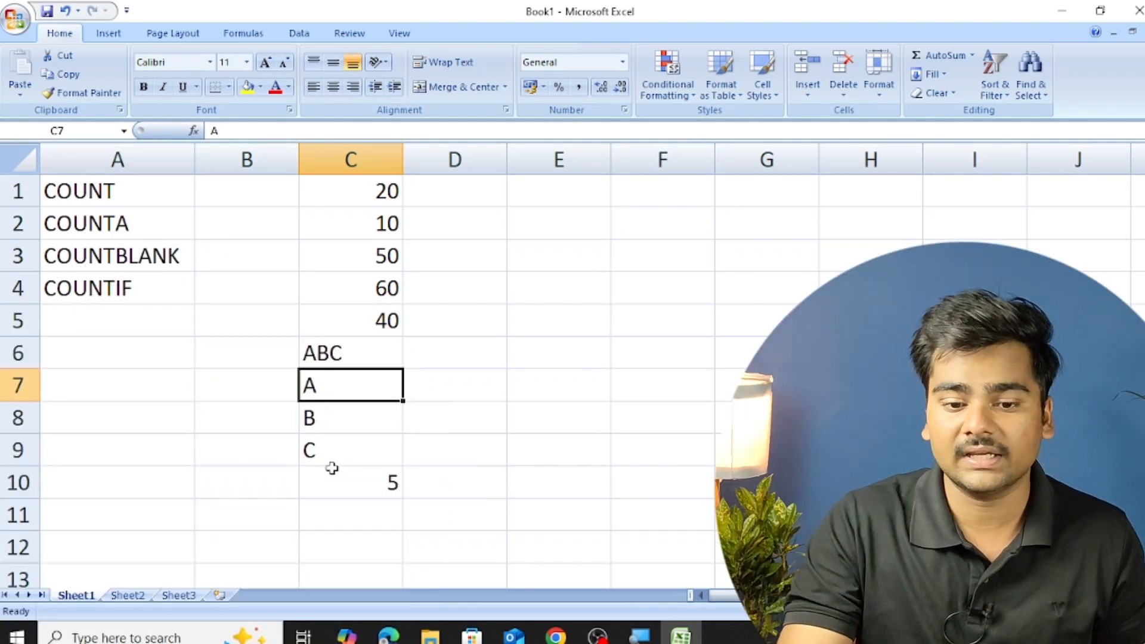
{"action": "left_click", "coordinate": [382, 352]}
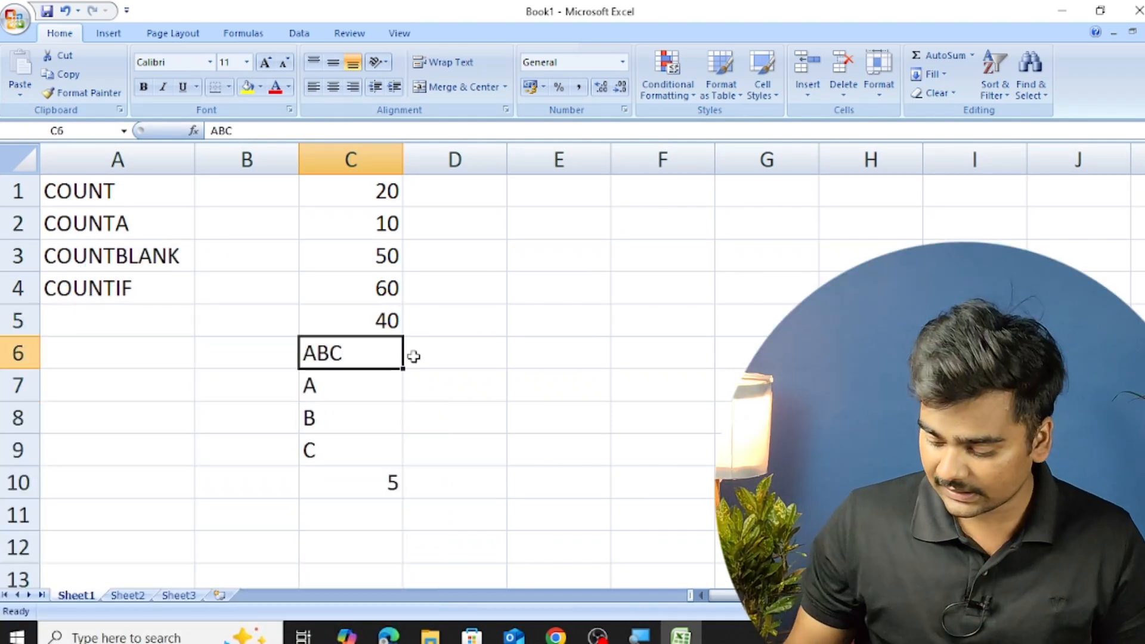
{"action": "type", "text": "50"}
{"action": "key", "text": "Return"}
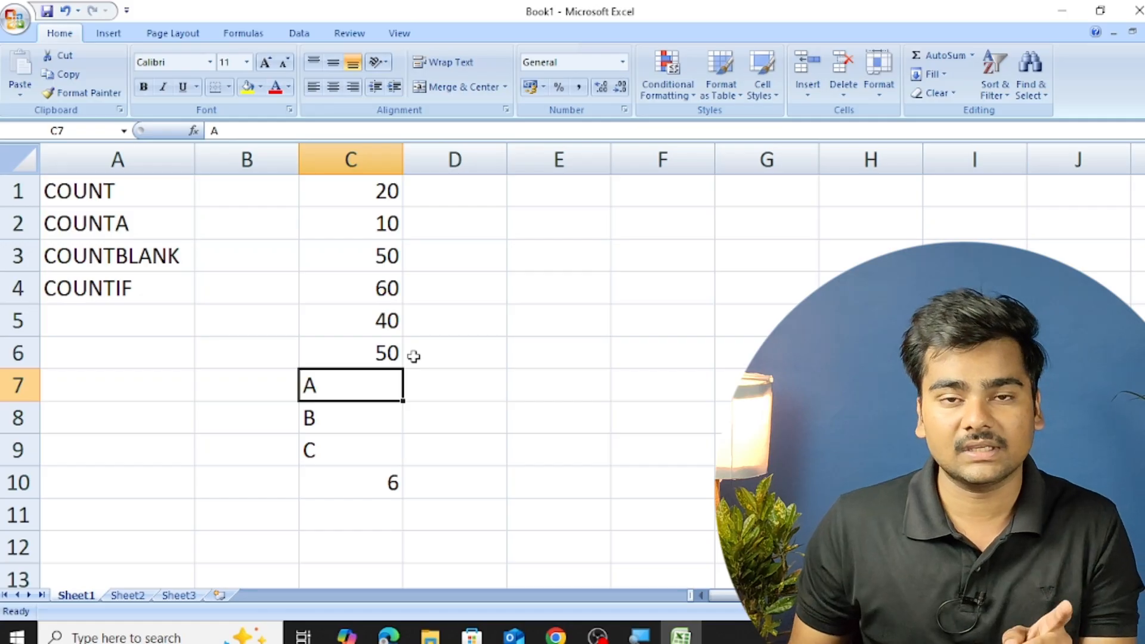
Replace the letter in cell C7 with the number 20 and check the COUNT formula in C10.
{"action": "key", "text": "Down"}
{"action": "key", "text": "Down"}
{"action": "key", "text": "Down"}
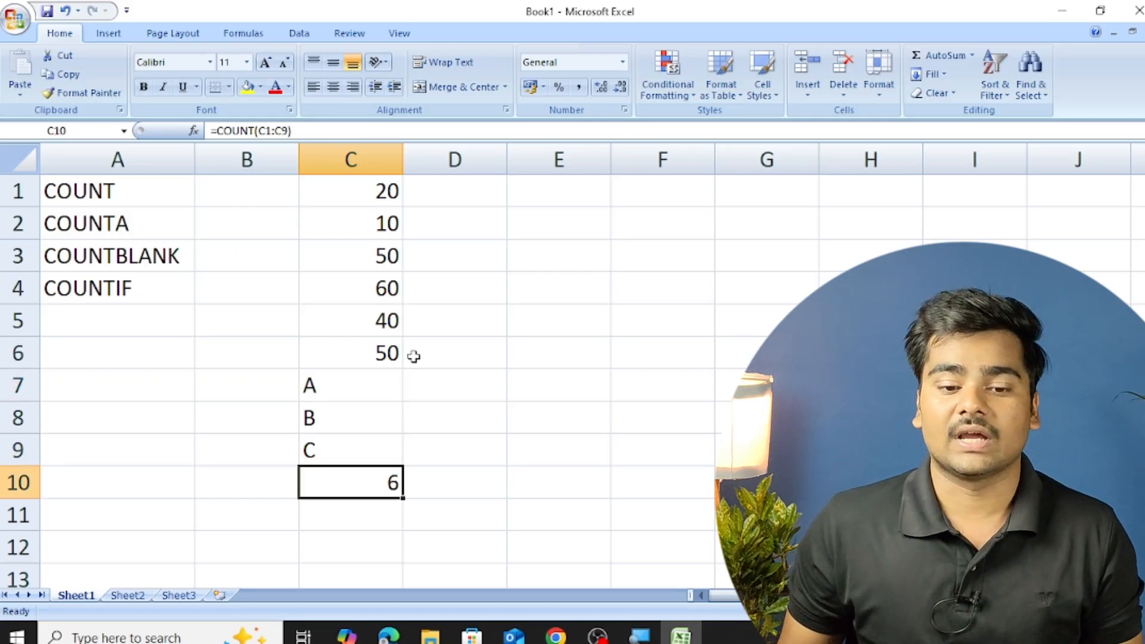
{"action": "key", "text": "Up"}
{"action": "key", "text": "Up"}
{"action": "key", "text": "Up"}
{"action": "type", "text": "20"}
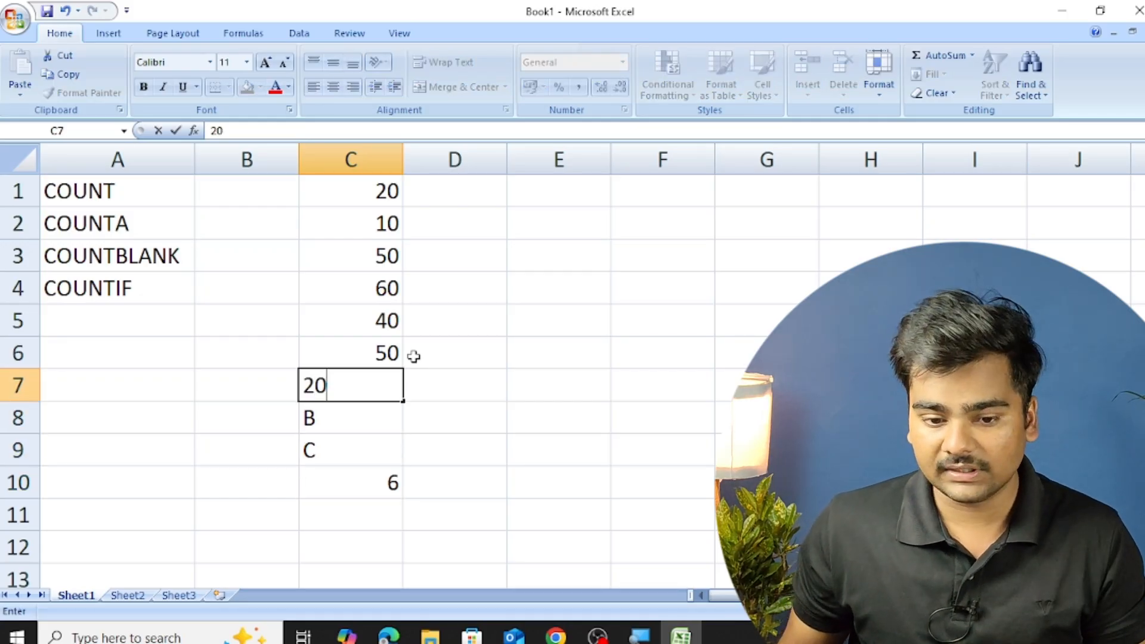
{"action": "key", "text": "Return"}
{"action": "key", "text": "Down"}
{"action": "key", "text": "Down"}
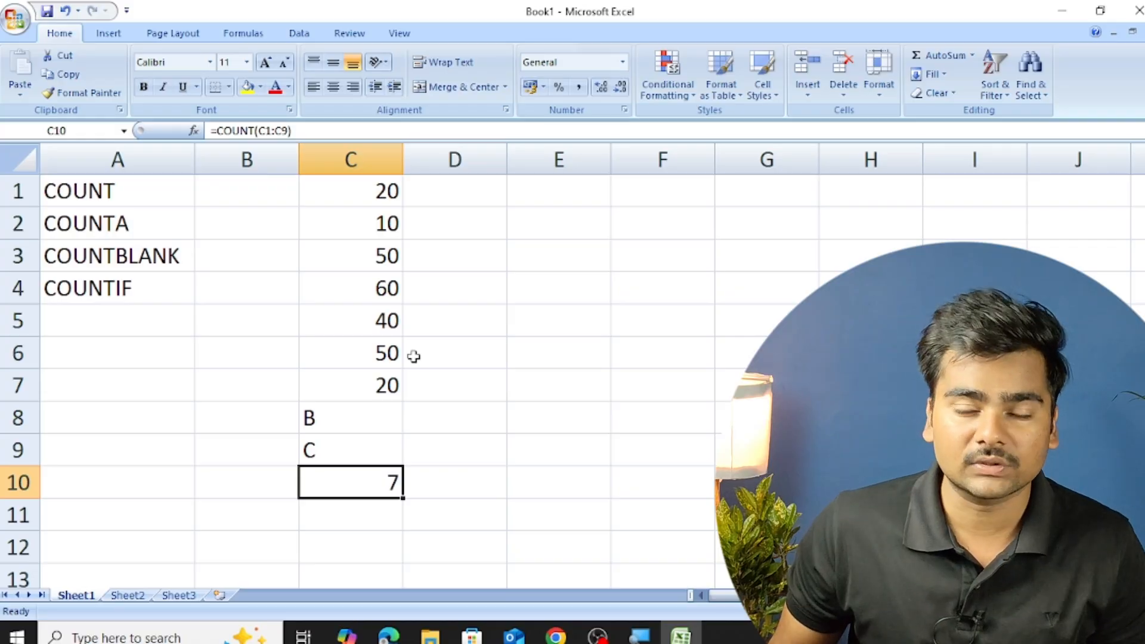
Copy the entries in cells C1 to C9 and paste them into column E starting at E1.
{"action": "key", "text": "Up"}
{"action": "key", "text": "Up"}
{"action": "key", "text": "Up"}
{"action": "key", "text": "Up"}
{"action": "key", "text": "Up"}
{"action": "key", "text": "Up"}
{"action": "key", "text": "Up"}
{"action": "key", "text": "Up"}
{"action": "key", "text": "Up"}
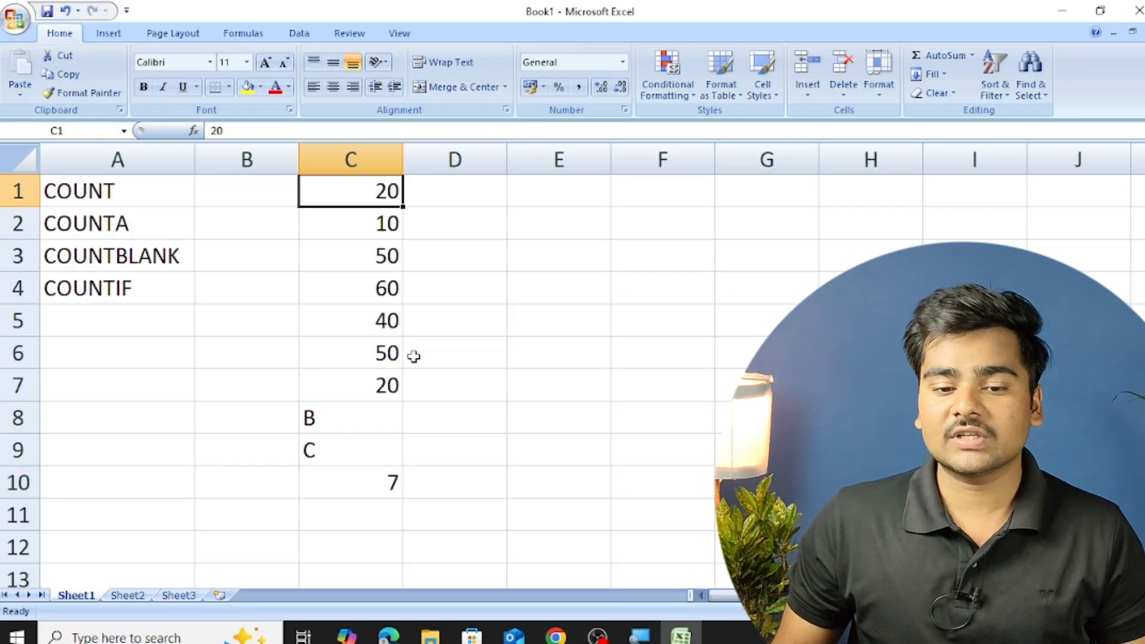
{"action": "key", "text": "Right"}
{"action": "key", "text": "Right"}
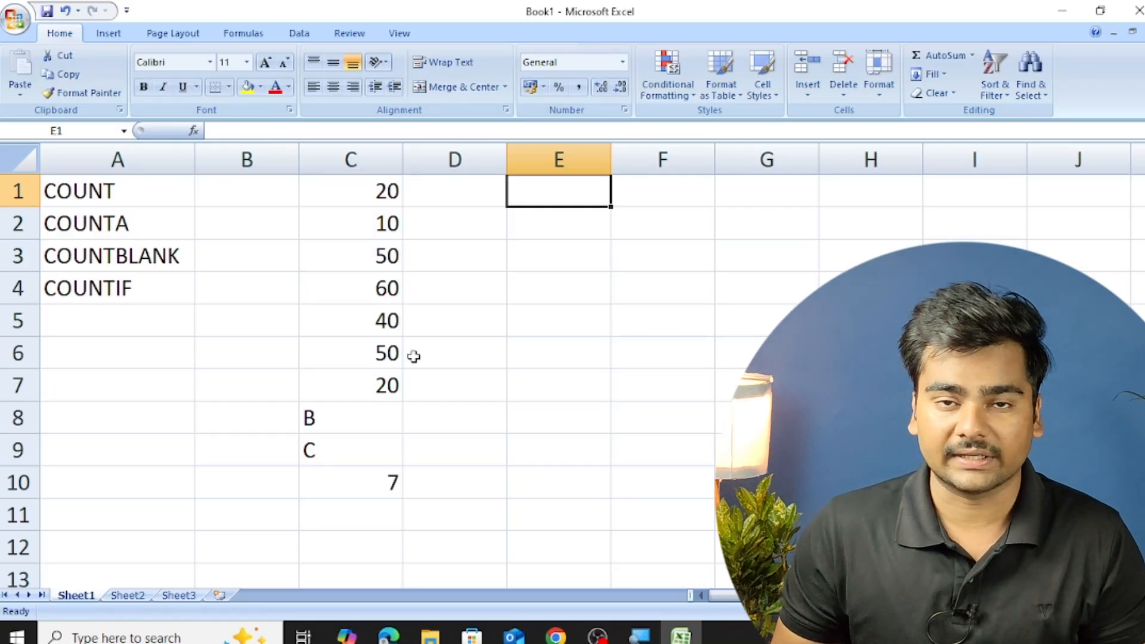
{"action": "key", "text": "Left"}
{"action": "key", "text": "Left"}
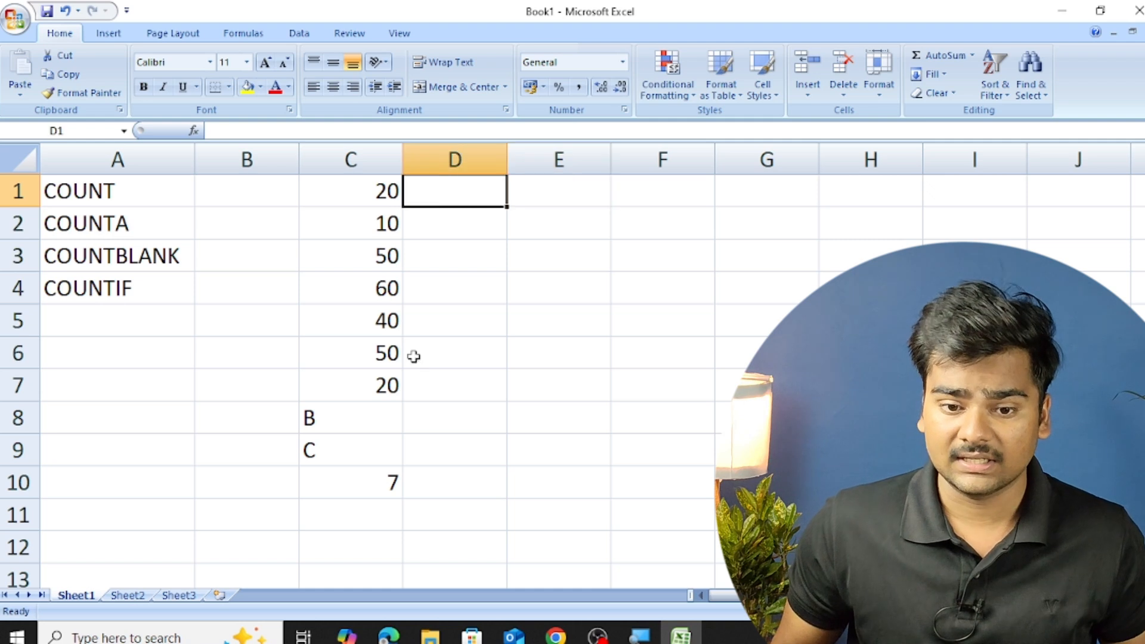
{"action": "key", "text": "shift+Down"}
{"action": "key", "text": "shift+Down"}
{"action": "key", "text": "shift+Down"}
{"action": "key", "text": "shift+Down"}
{"action": "key", "text": "shift+Down"}
{"action": "key", "text": "shift+Down"}
{"action": "key", "text": "shift+Down"}
{"action": "key", "text": "shift+Down"}
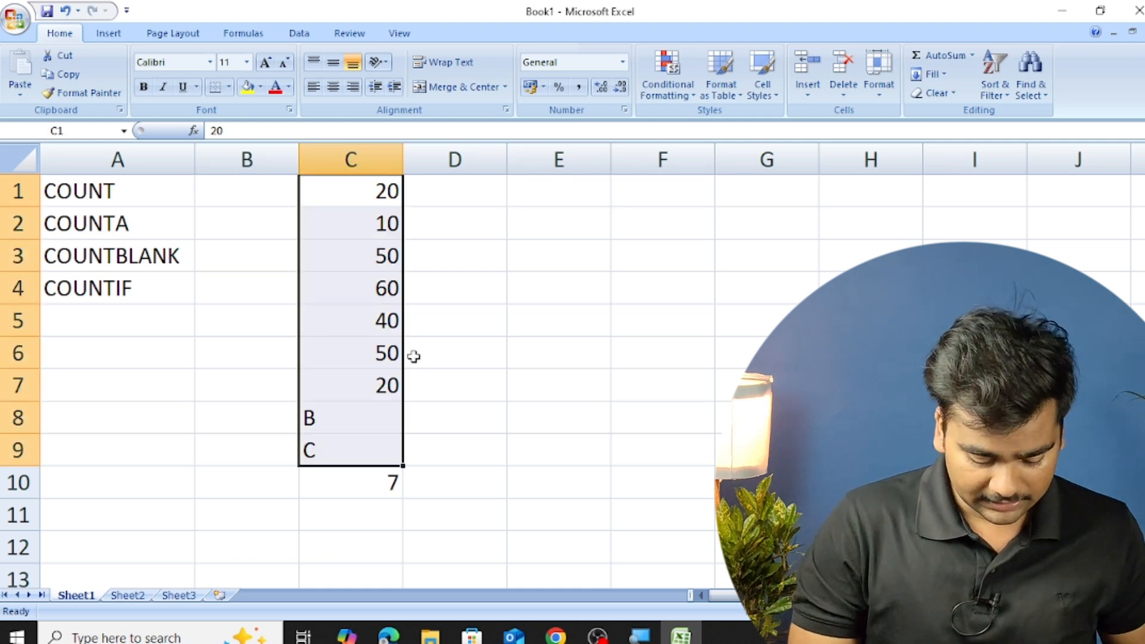
{"action": "key", "text": "ctrl+c"}
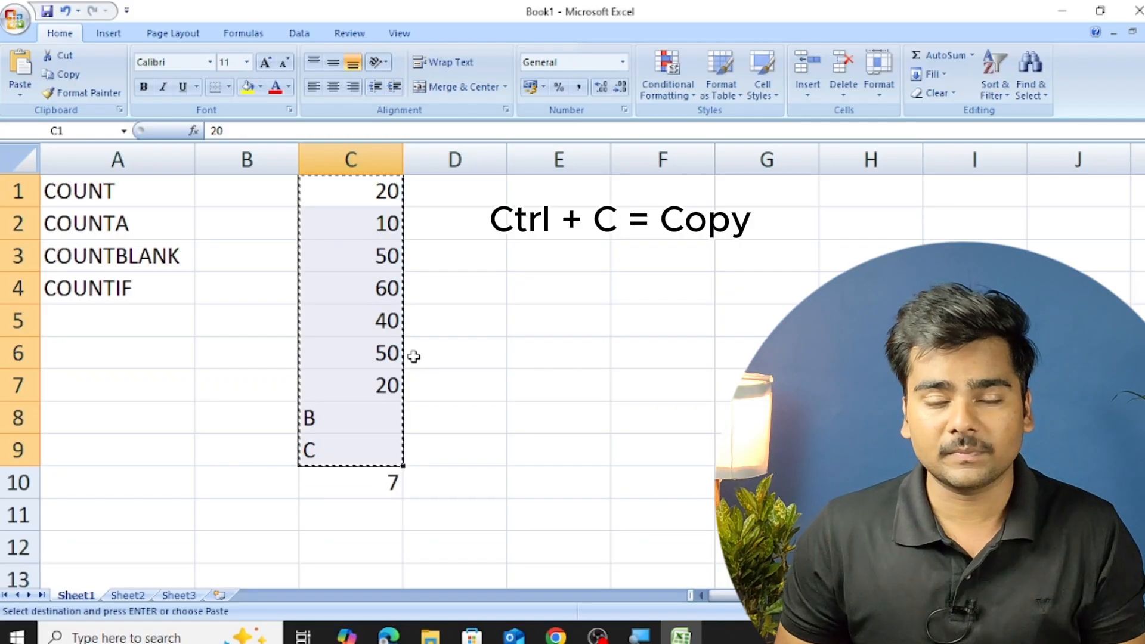
{"action": "key", "text": "Right"}
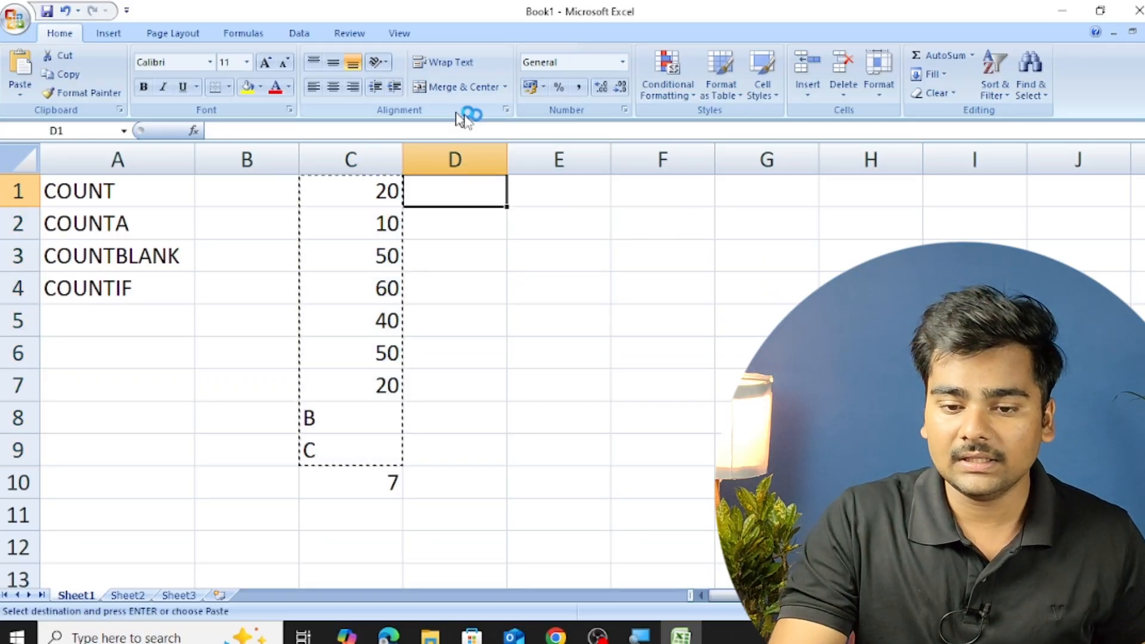
{"action": "left_click", "coordinate": [539, 189]}
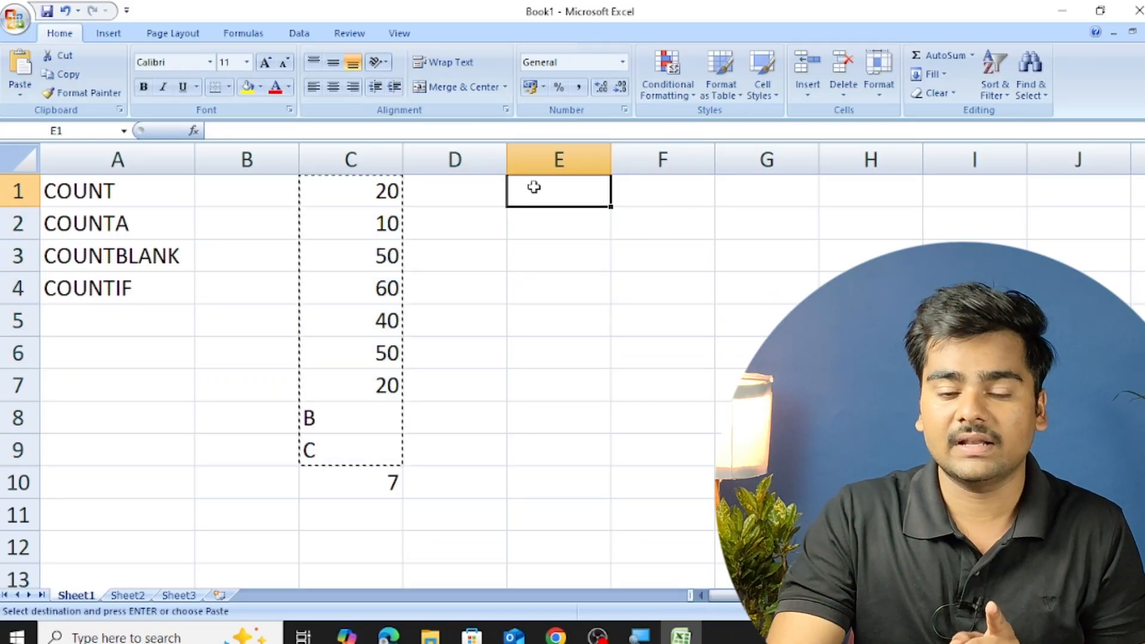
{"action": "key", "text": "ctrl+v"}
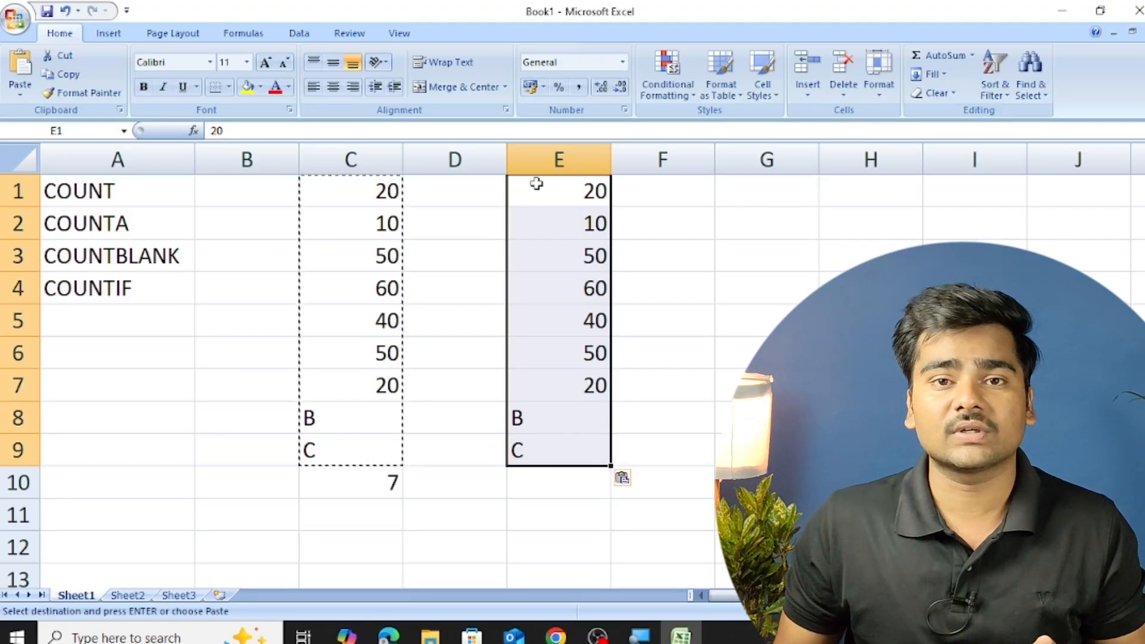
Start a formula in cell E10 with the COUNTIF function and its opening parenthesis.
{"action": "key", "text": "Down"}
{"action": "key", "text": "Down"}
{"action": "key", "text": "Down"}
{"action": "key", "text": "Down"}
{"action": "key", "text": "Down"}
{"action": "key", "text": "Down"}
{"action": "key", "text": "Down"}
{"action": "key", "text": "Down"}
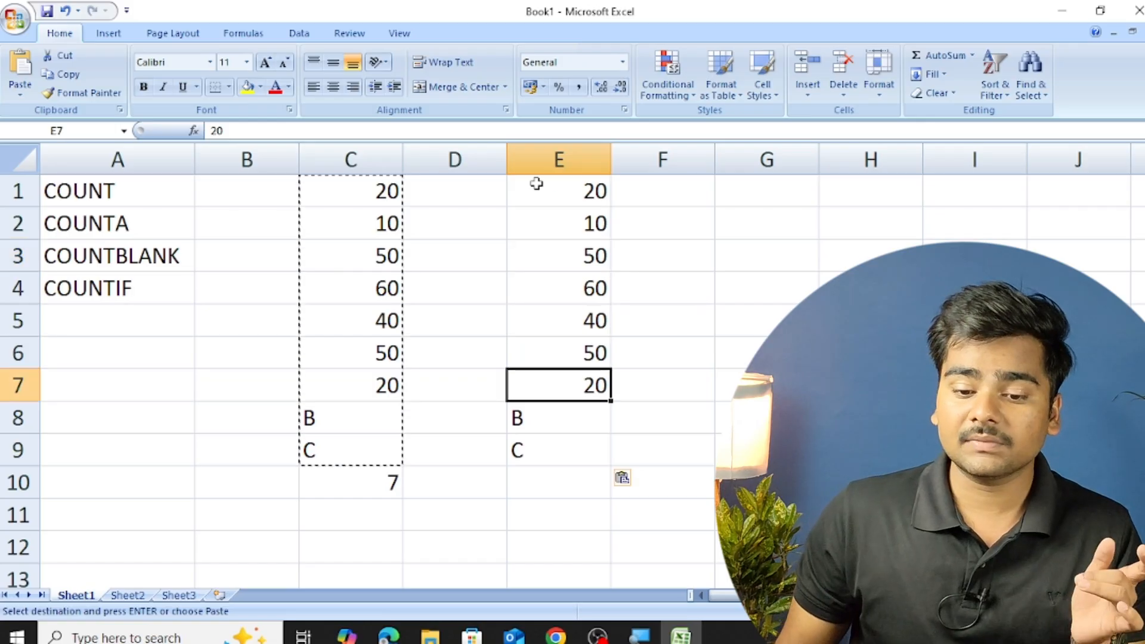
{"action": "key", "text": "Down"}
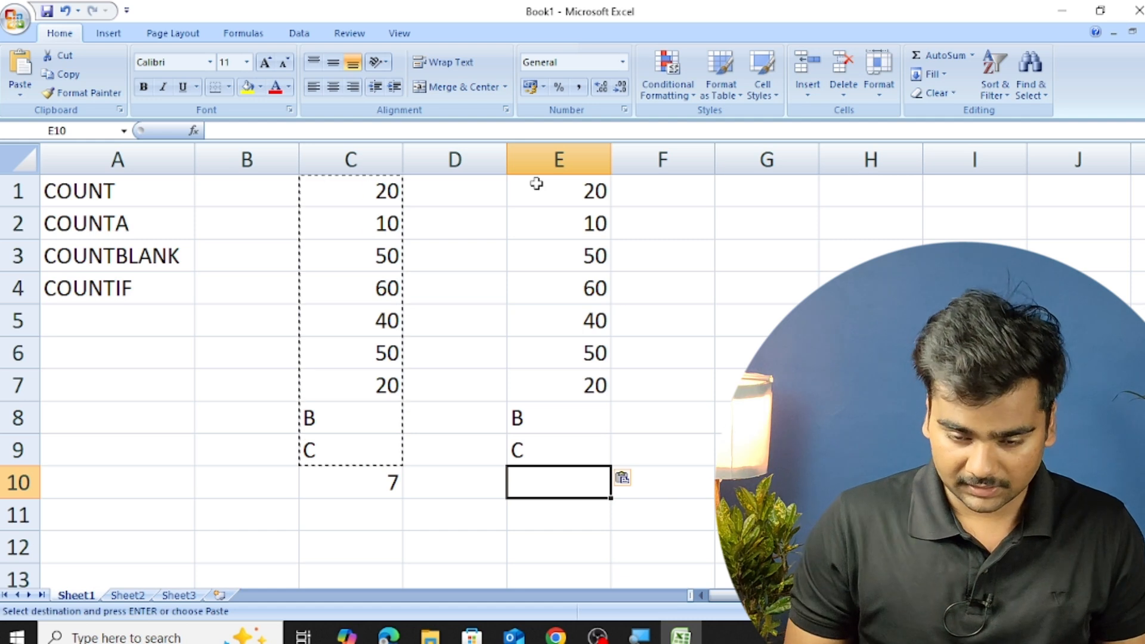
{"action": "type", "text": "=COUNT"}
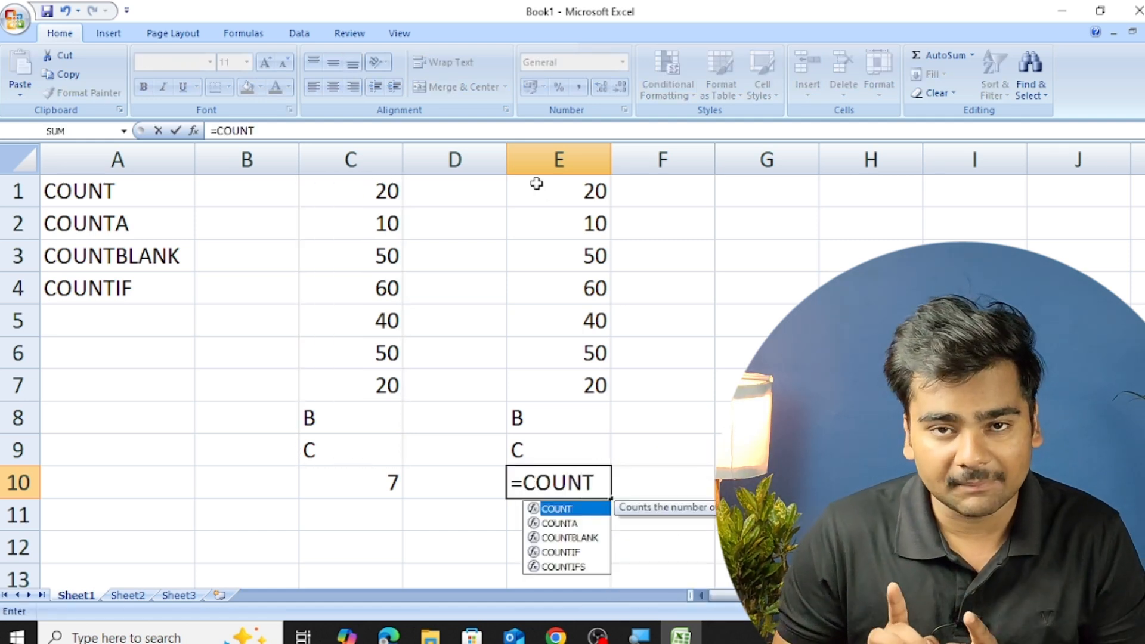
{"action": "type", "text": "IF"}
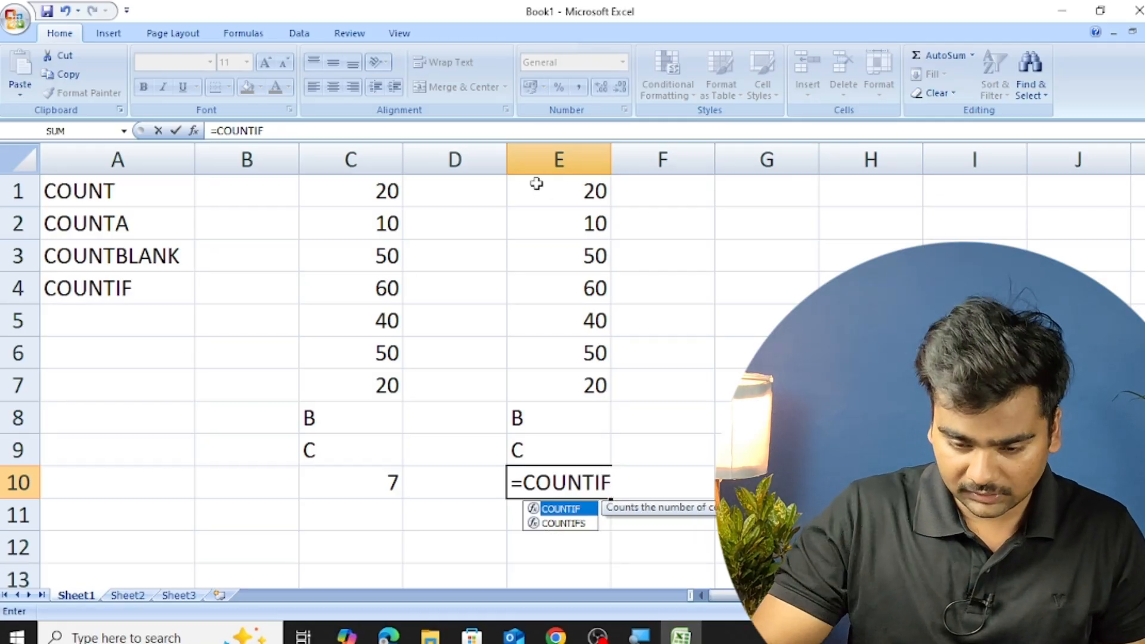
{"action": "type", "text": "("}
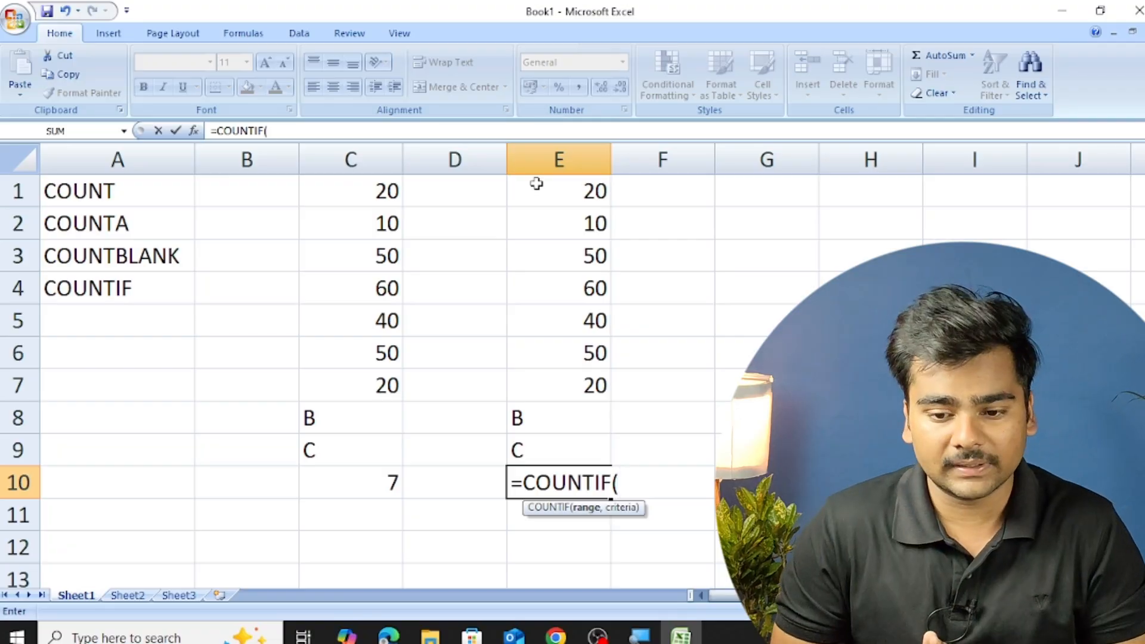
Complete the COUNTIF formula in E10 with the range E1:E9 and the criterion "*" to count text entries.
{"action": "left_click_drag", "start_coordinate": [537, 184], "coordinate": [572, 449]}
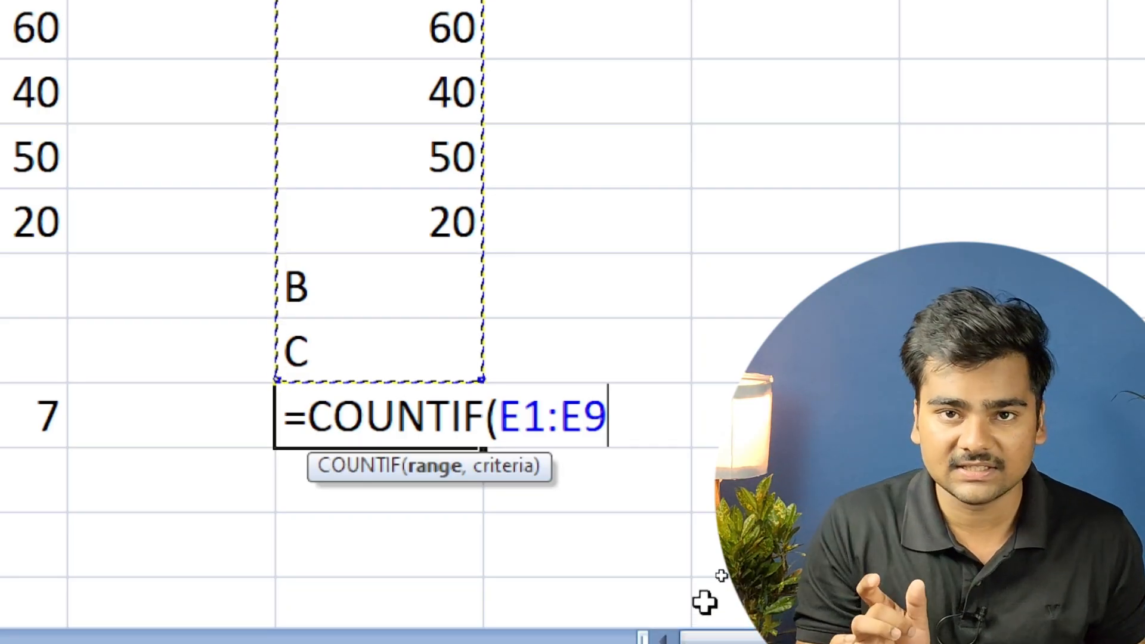
{"action": "type", "text": ","}
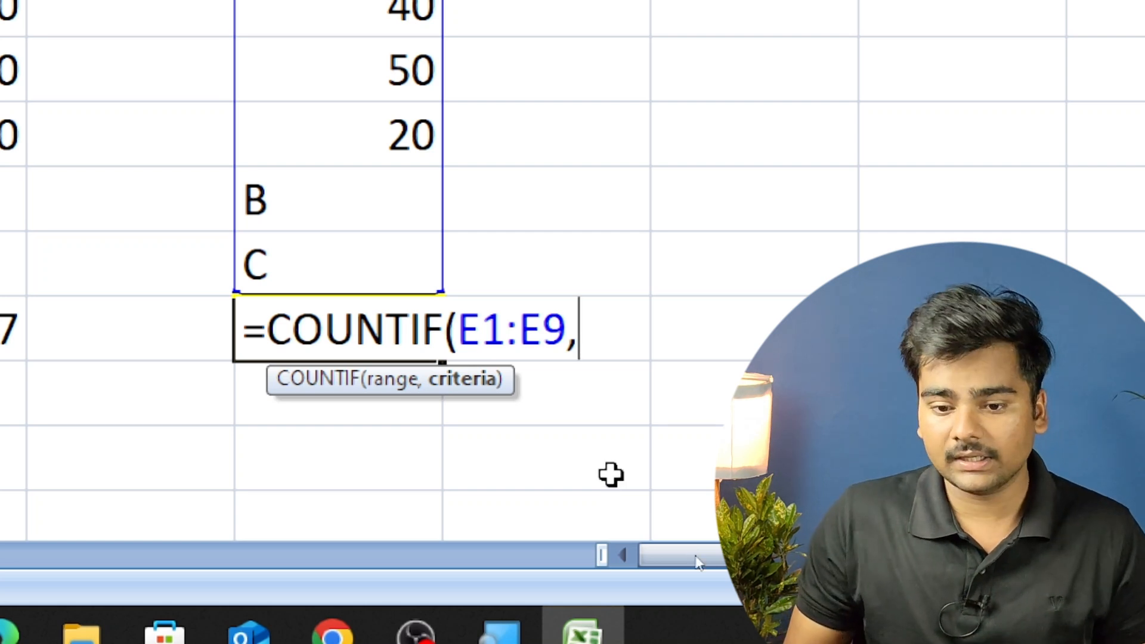
{"action": "type", "text": "\""}
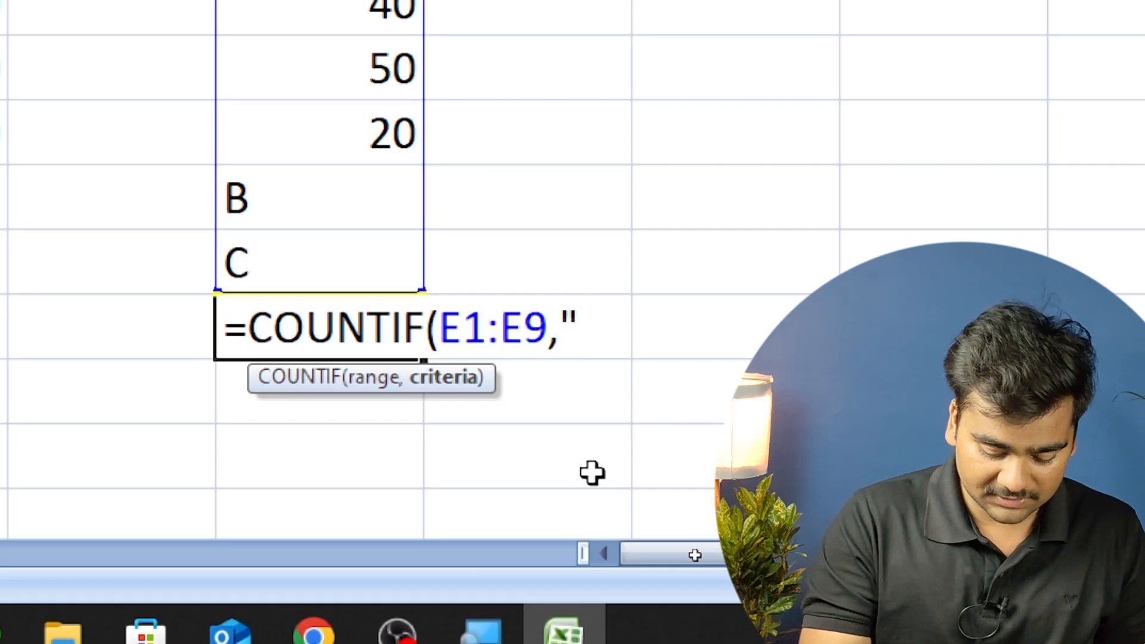
{"action": "type", "text": "*"}
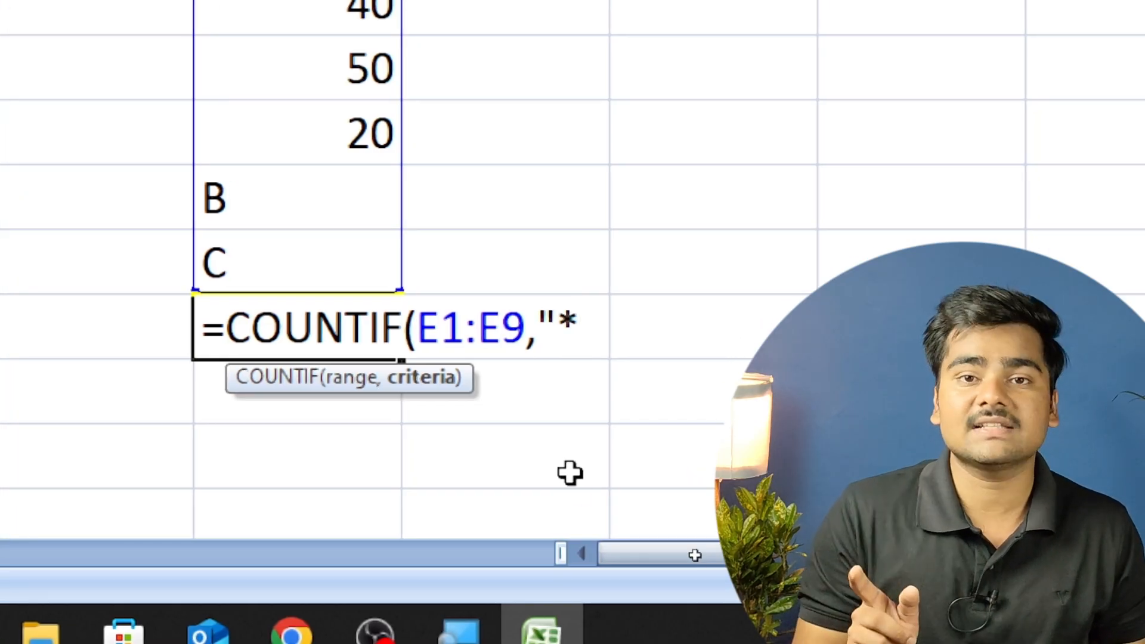
{"action": "type", "text": "\""}
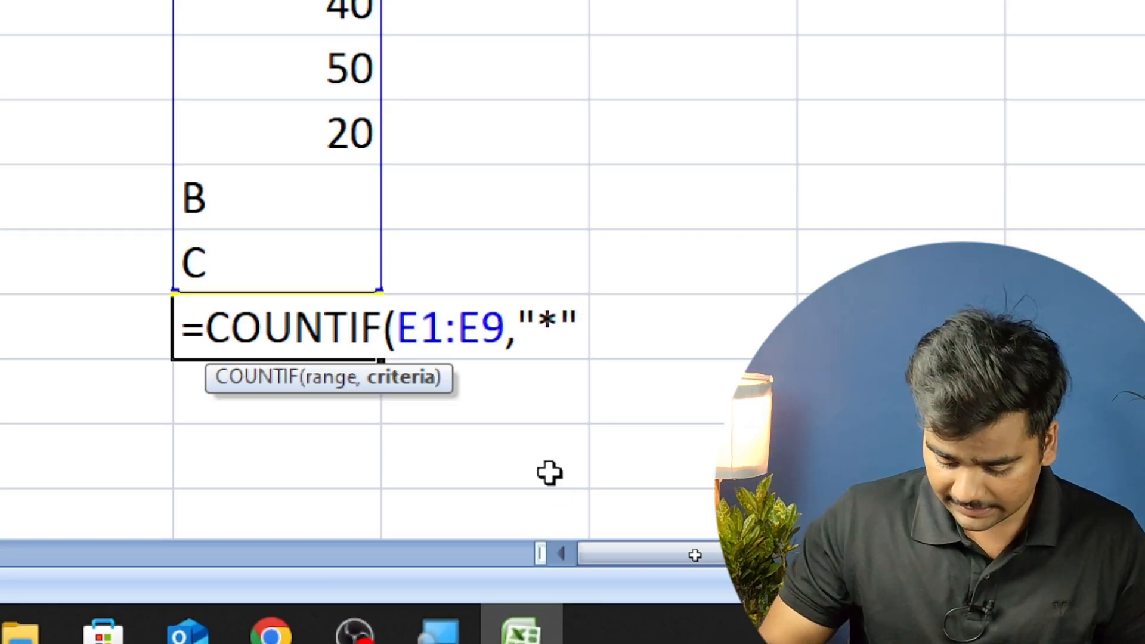
{"action": "type", "text": ")"}
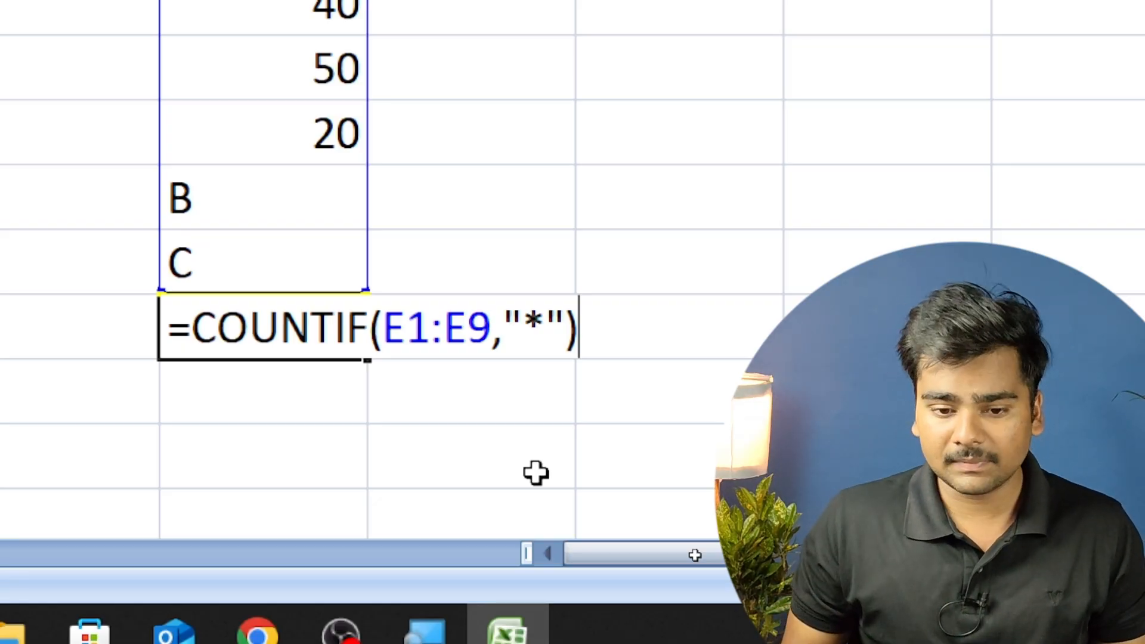
{"action": "key", "text": "Return"}
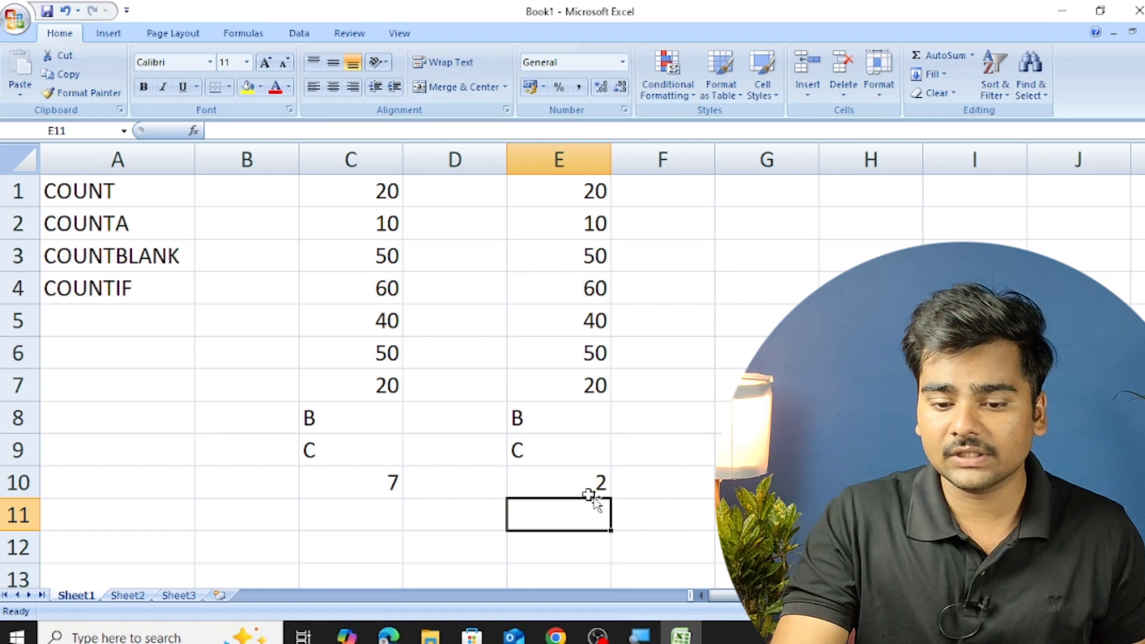
{"action": "left_click", "coordinate": [579, 492]}
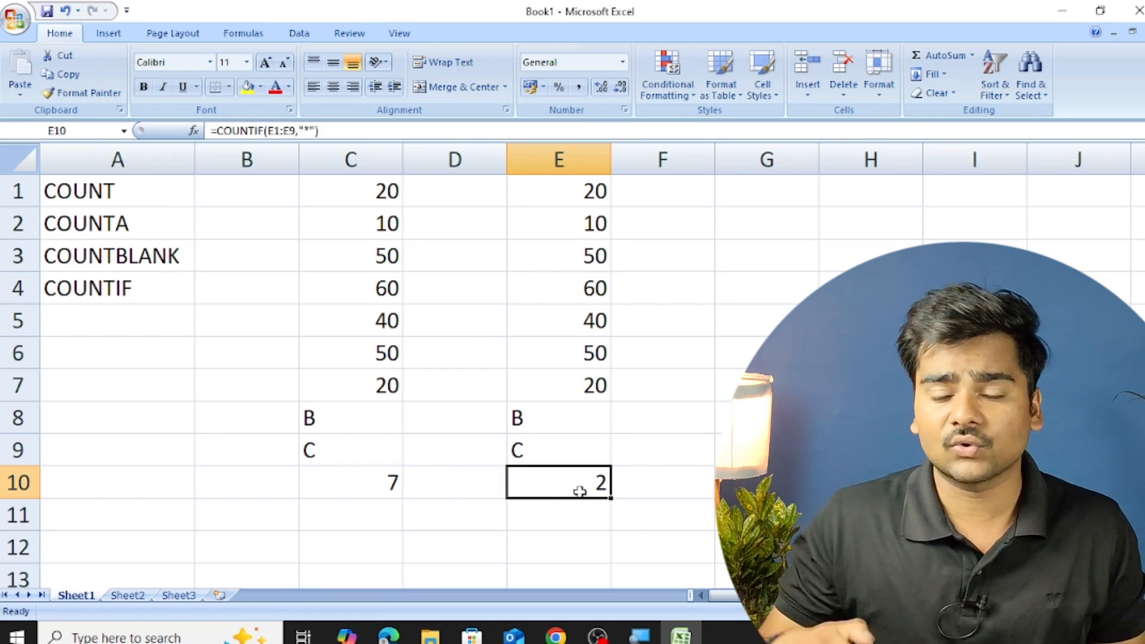
Replace the number in cell E7 with the letter A and check the COUNTIF formula in E10.
{"action": "key", "text": "Up"}
{"action": "key", "text": "Up"}
{"action": "key", "text": "Up"}
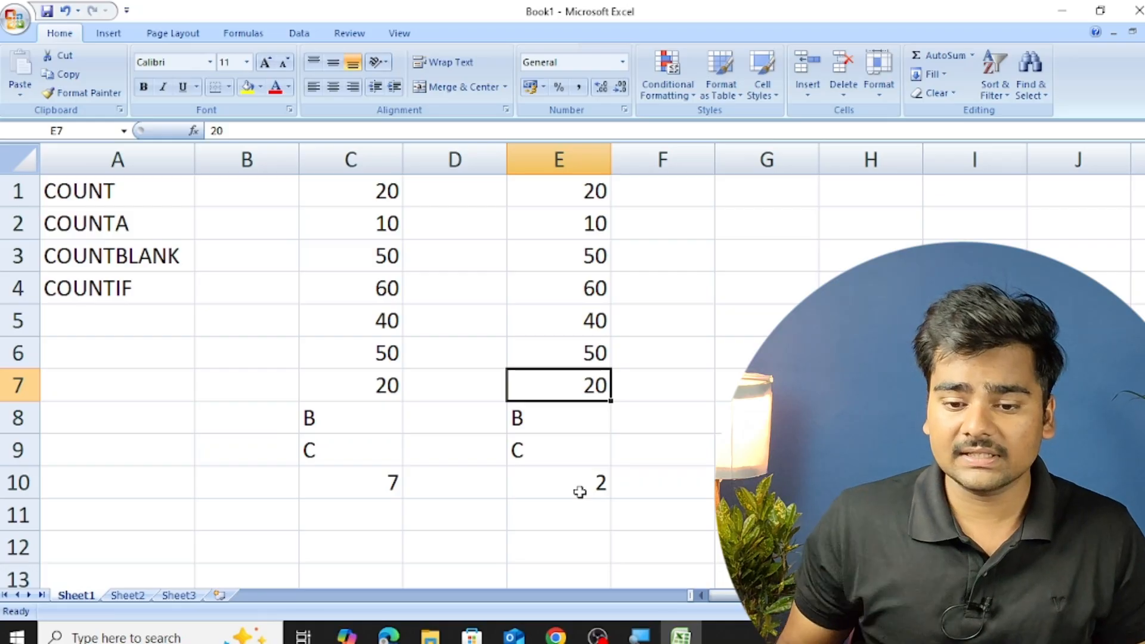
{"action": "type", "text": "A"}
{"action": "key", "text": "Up"}
{"action": "key", "text": "Down"}
{"action": "key", "text": "Down"}
{"action": "key", "text": "Down"}
{"action": "key", "text": "Down"}
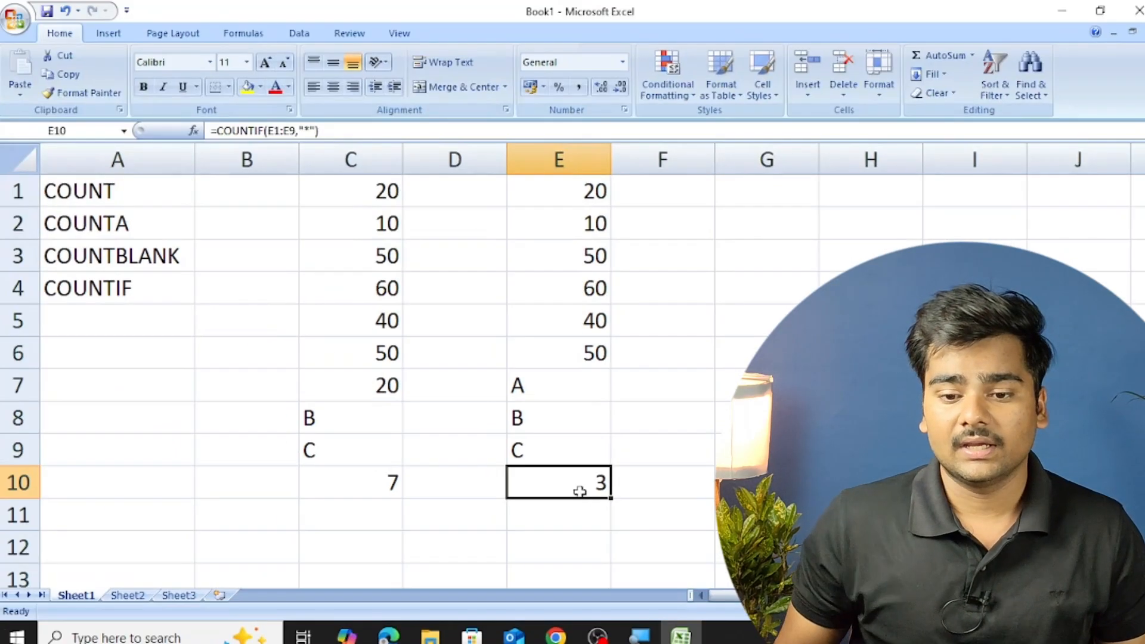
Replace the numbers in cells E6, E5 and E4 with the letter A and recheck the COUNTIF formula in E10.
{"action": "key", "text": "Up"}
{"action": "key", "text": "Up"}
{"action": "key", "text": "Up"}
{"action": "key", "text": "Up"}
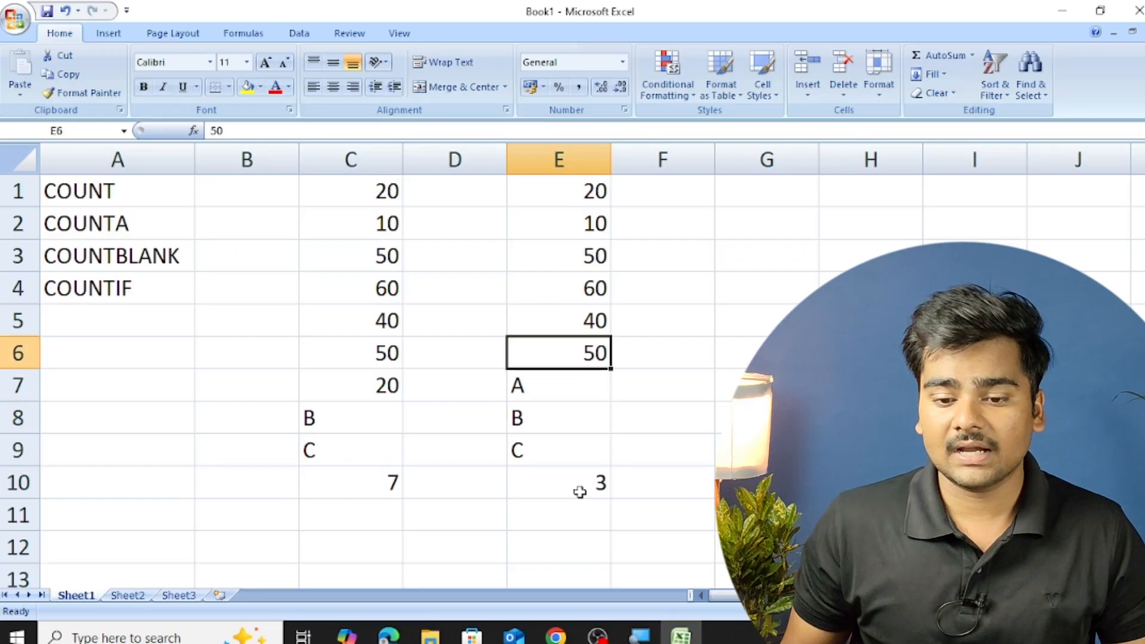
{"action": "type", "text": "A"}
{"action": "key", "text": "Up"}
{"action": "type", "text": "A"}
{"action": "key", "text": "Up"}
{"action": "type", "text": "A"}
{"action": "key", "text": "Up"}
{"action": "key", "text": "Down"}
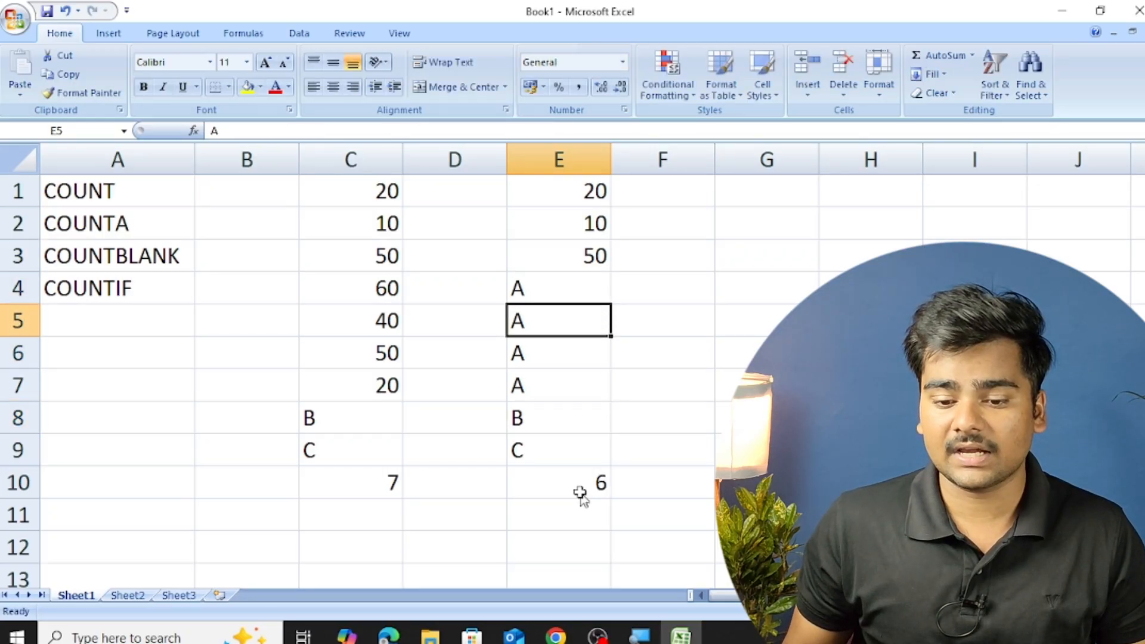
{"action": "key", "text": "Down"}
{"action": "key", "text": "Down"}
{"action": "key", "text": "Down"}
{"action": "key", "text": "Down"}
{"action": "key", "text": "Down"}
{"action": "key", "text": "Down"}
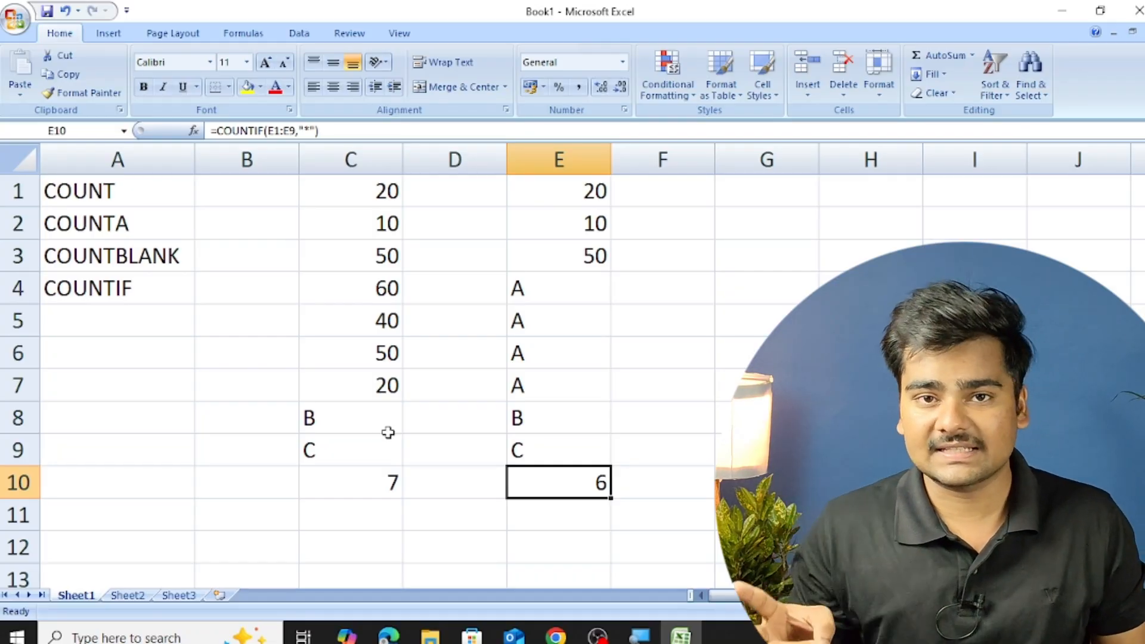
Copy the entries in cells E1 to E9 and paste them into column G starting at G1.
{"action": "key", "text": "Up"}
{"action": "key", "text": "Up"}
{"action": "key", "text": "Up"}
{"action": "key", "text": "Up"}
{"action": "key", "text": "Up"}
{"action": "key", "text": "Up"}
{"action": "key", "text": "Up"}
{"action": "key", "text": "Up"}
{"action": "key", "text": "Up"}
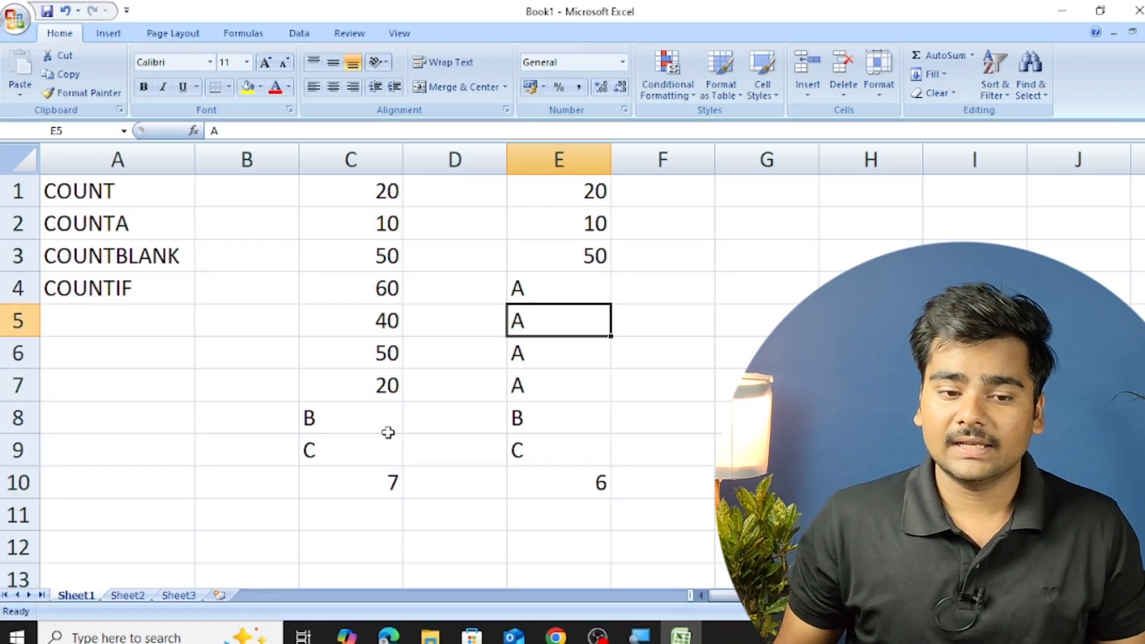
{"action": "key", "text": "Right"}
{"action": "key", "text": "Left"}
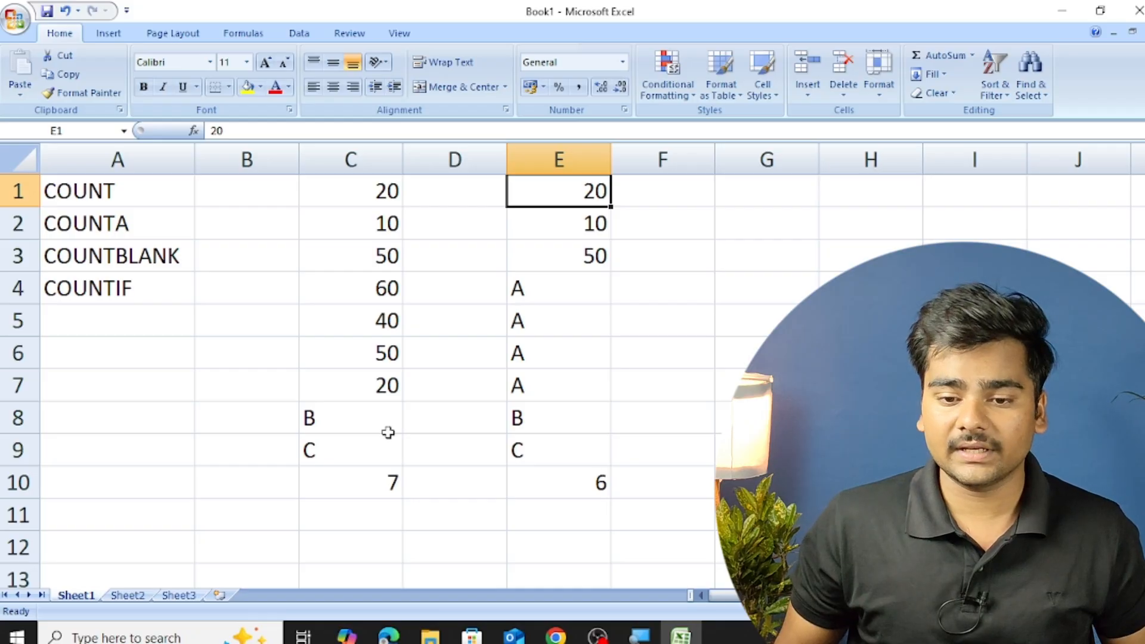
{"action": "key", "text": "shift+Down"}
{"action": "key", "text": "shift+Down"}
{"action": "key", "text": "shift+Down"}
{"action": "key", "text": "shift+Down"}
{"action": "key", "text": "shift+Down"}
{"action": "key", "text": "shift+Down"}
{"action": "key", "text": "shift+Down"}
{"action": "key", "text": "shift+Down"}
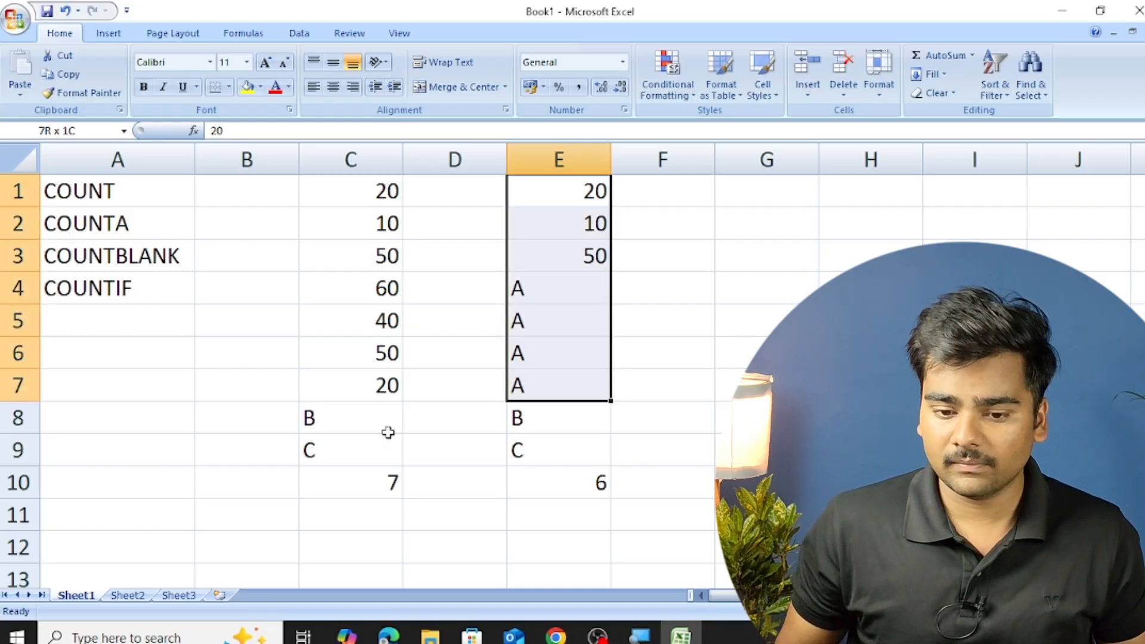
{"action": "key", "text": "ctrl+c"}
{"action": "key", "text": "Right"}
{"action": "key", "text": "Right"}
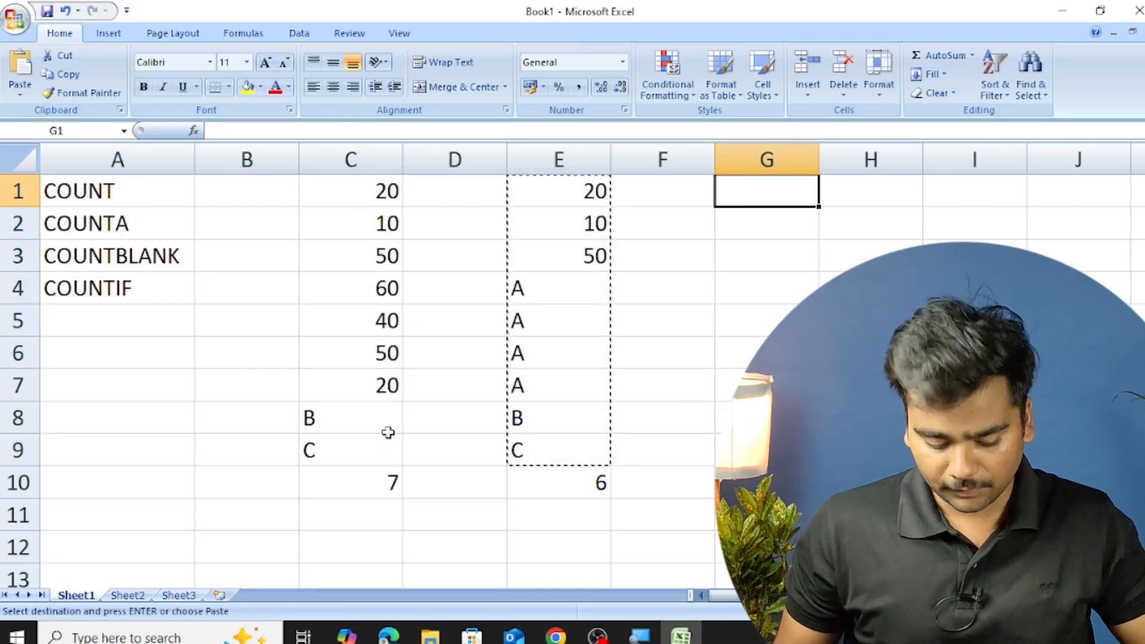
{"action": "key", "text": "ctrl+v"}
Enter a COUNTA formula in cell G10 that counts all filled cells in the range G1:G9.
{"action": "key", "text": "Down"}
{"action": "key", "text": "Down"}
{"action": "key", "text": "Down"}
{"action": "key", "text": "Down"}
{"action": "key", "text": "Down"}
{"action": "key", "text": "Down"}
{"action": "key", "text": "Down"}
{"action": "key", "text": "Down"}
{"action": "key", "text": "Down"}
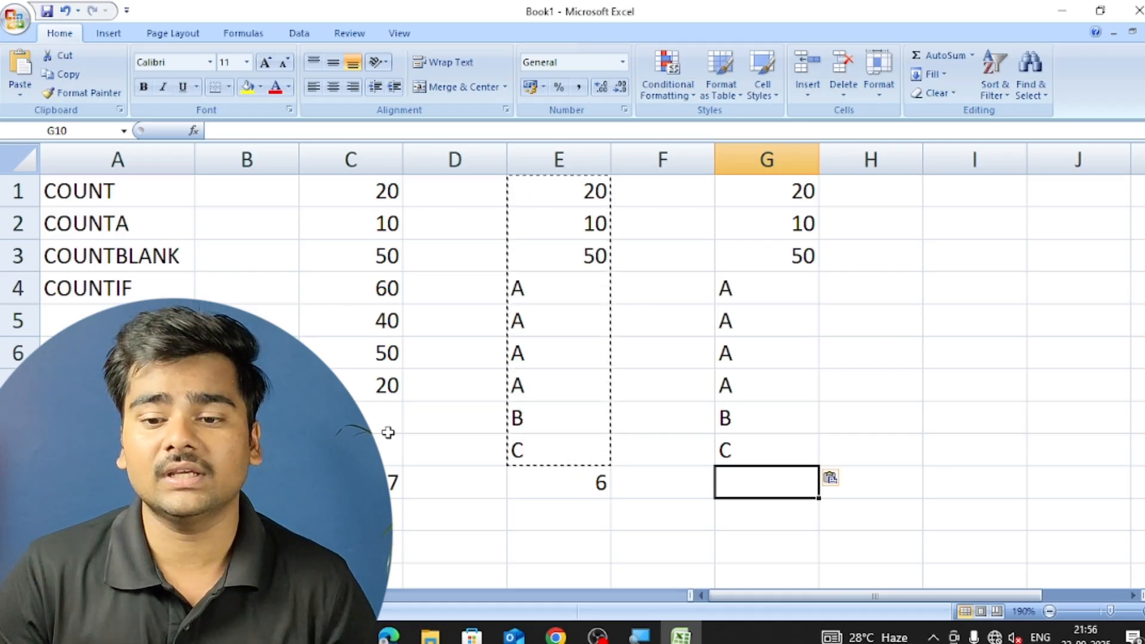
{"action": "type", "text": "="}
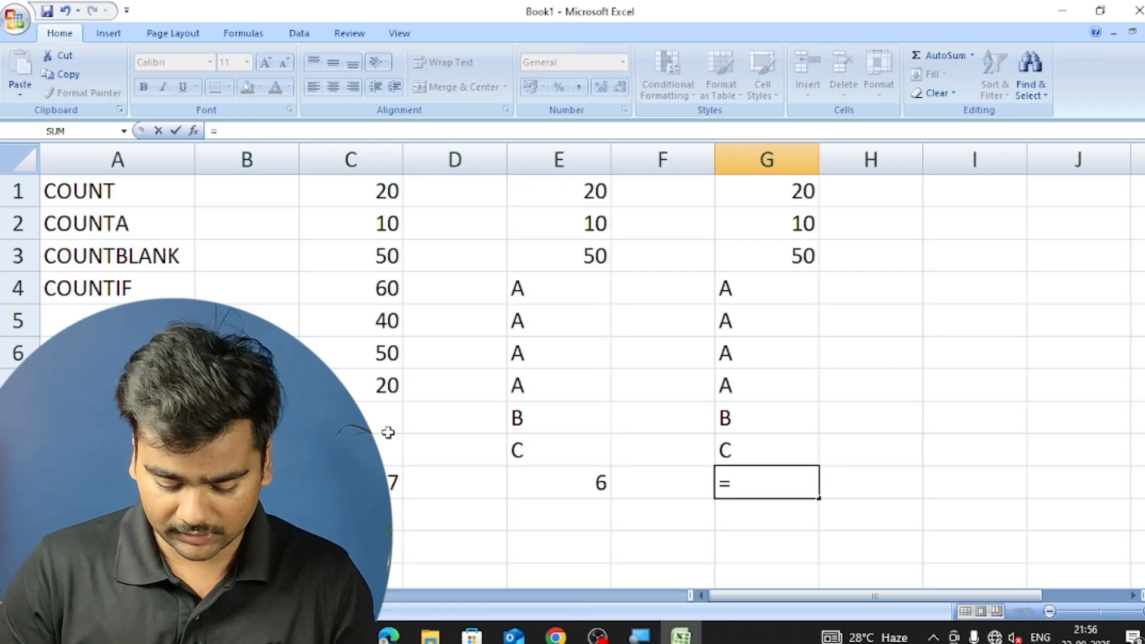
{"action": "type", "text": "COUNTA"}
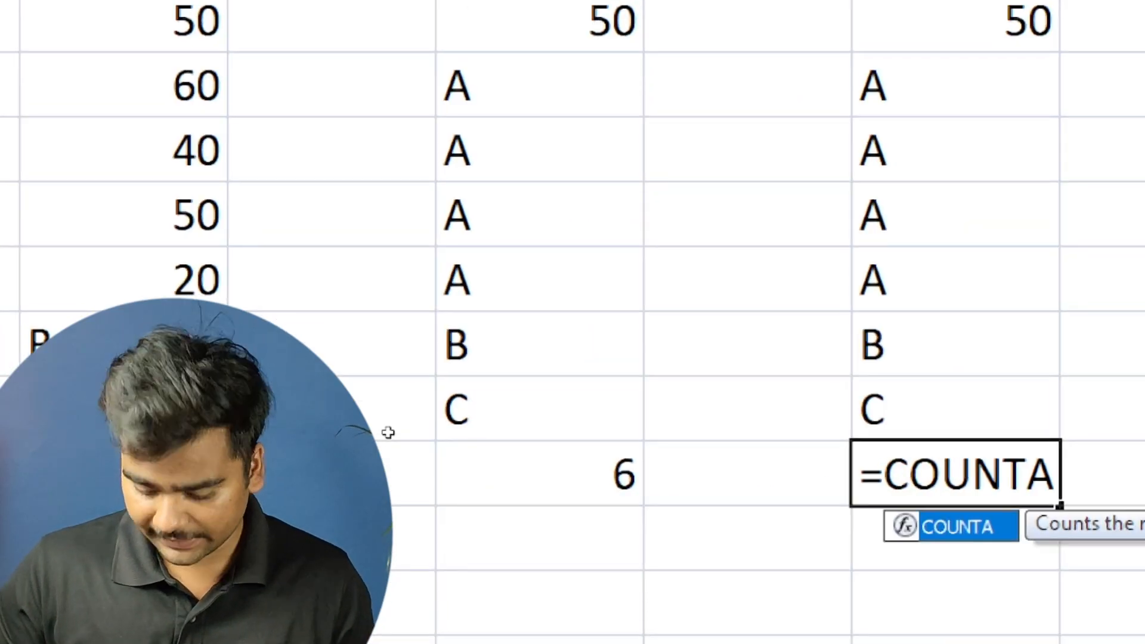
{"action": "type", "text": "("}
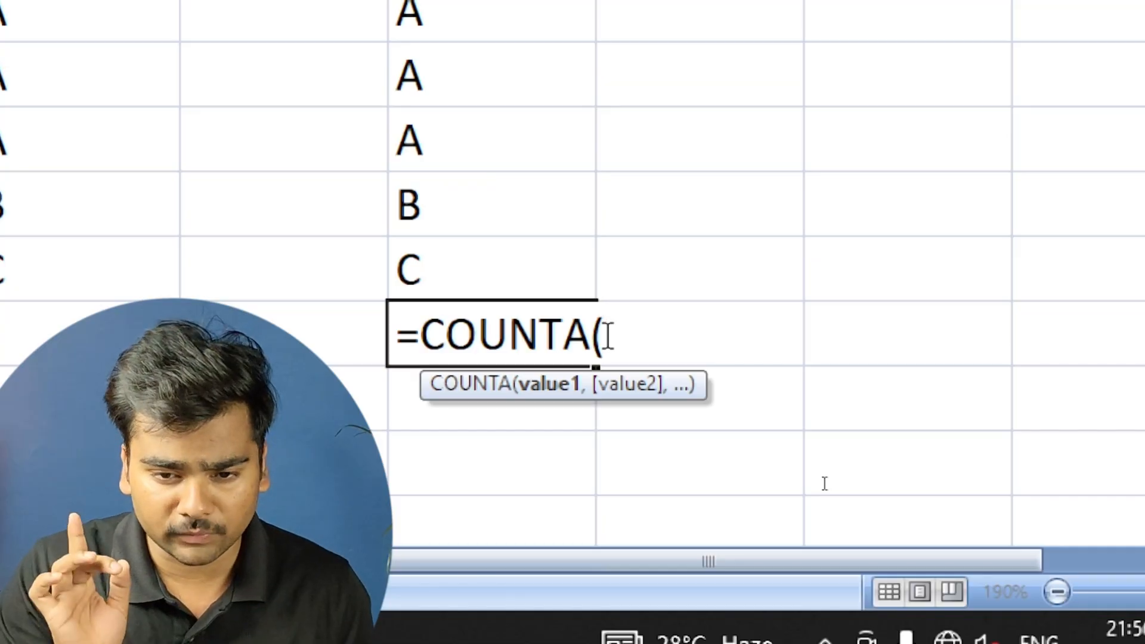
{"action": "left_click_drag", "start_coordinate": [530, 95], "coordinate": [483, 502]}
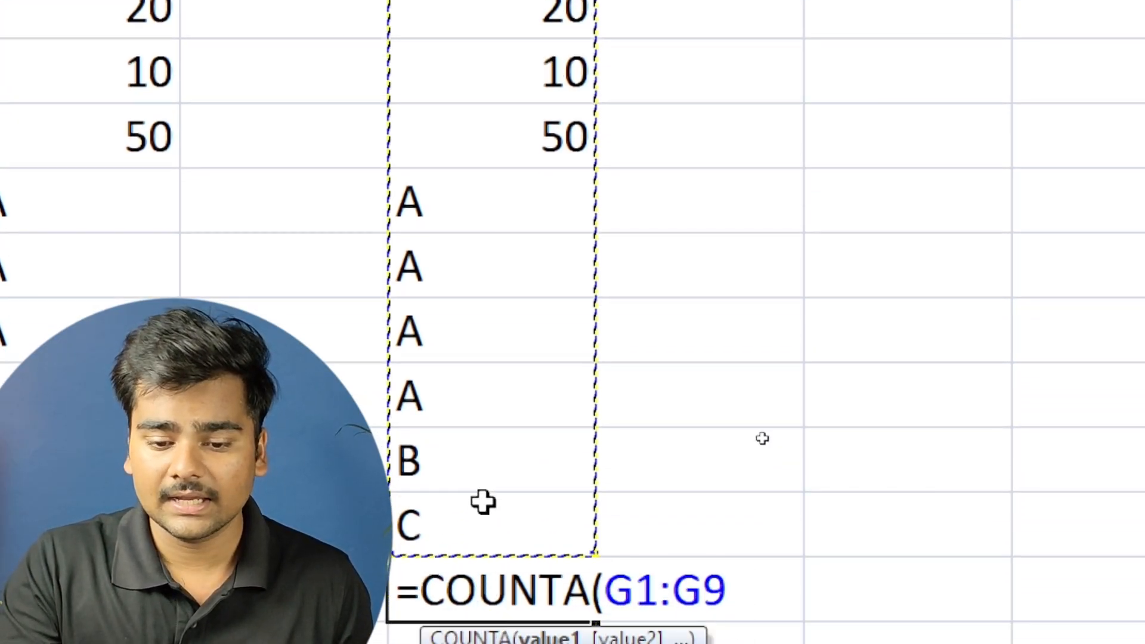
{"action": "type", "text": ")"}
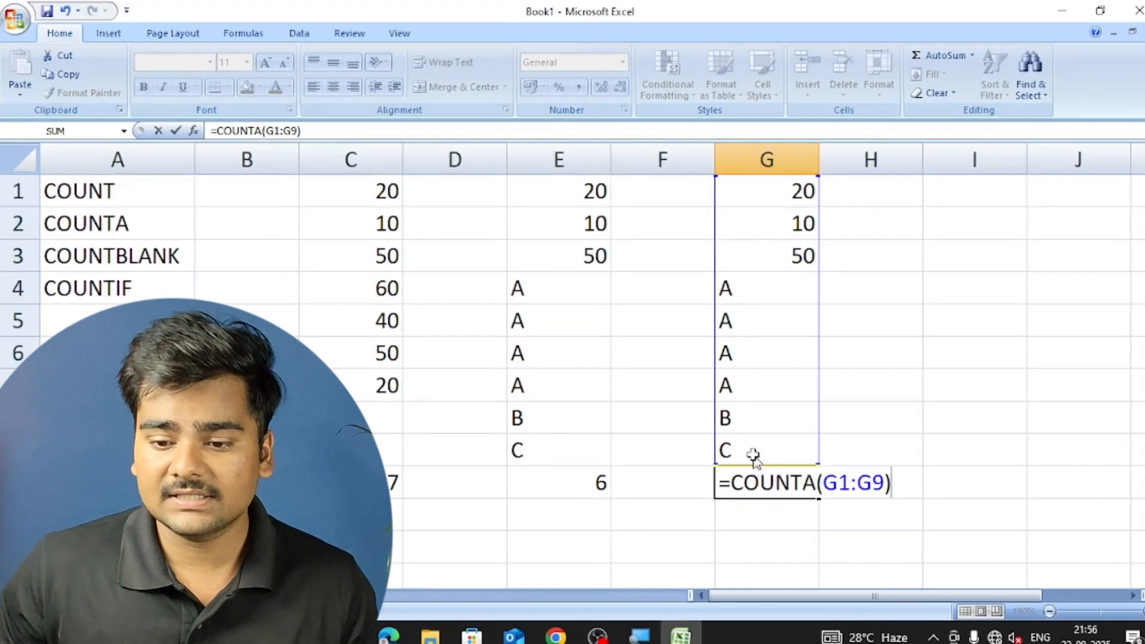
{"action": "key", "text": "Return"}
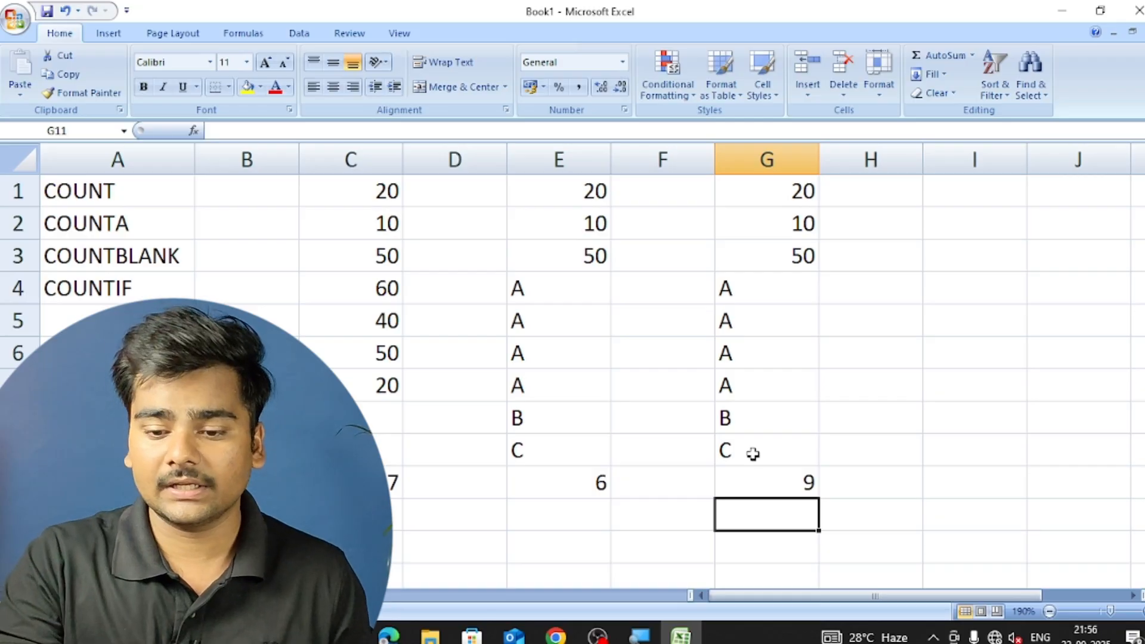
{"action": "left_click", "coordinate": [767, 474]}
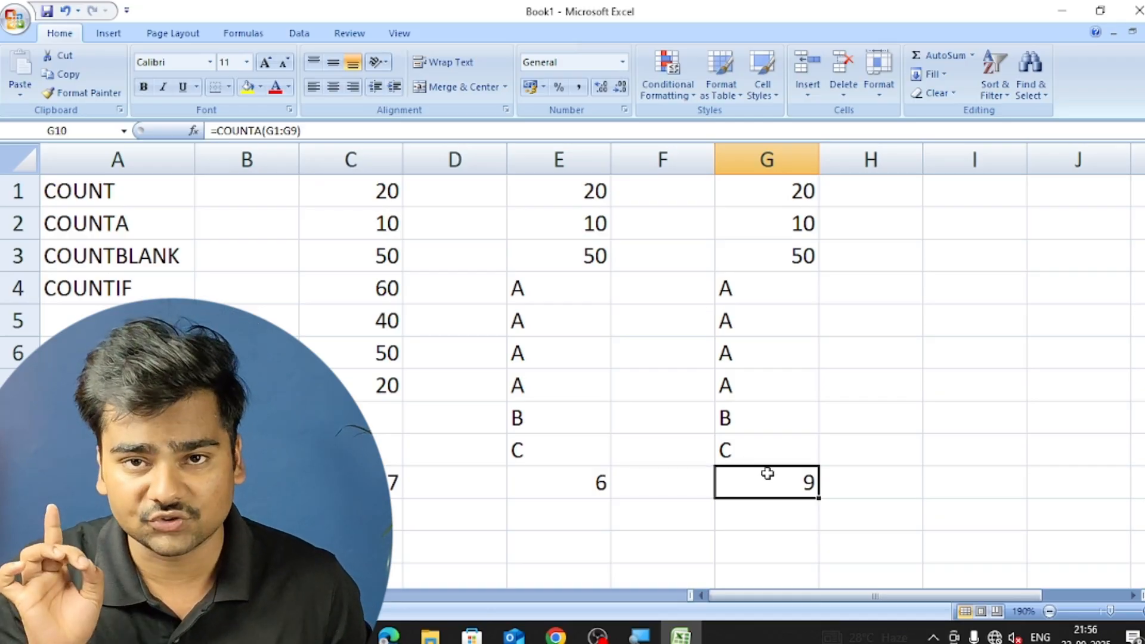
Go through the number and letter entries in G1 to G9 to compare them with the COUNTA formula.
{"action": "key", "text": "Up"}
{"action": "key", "text": "Up"}
{"action": "key", "text": "Up"}
{"action": "key", "text": "Up"}
{"action": "key", "text": "Up"}
{"action": "key", "text": "Up"}
{"action": "key", "text": "Up"}
{"action": "key", "text": "Up"}
{"action": "key", "text": "Up"}
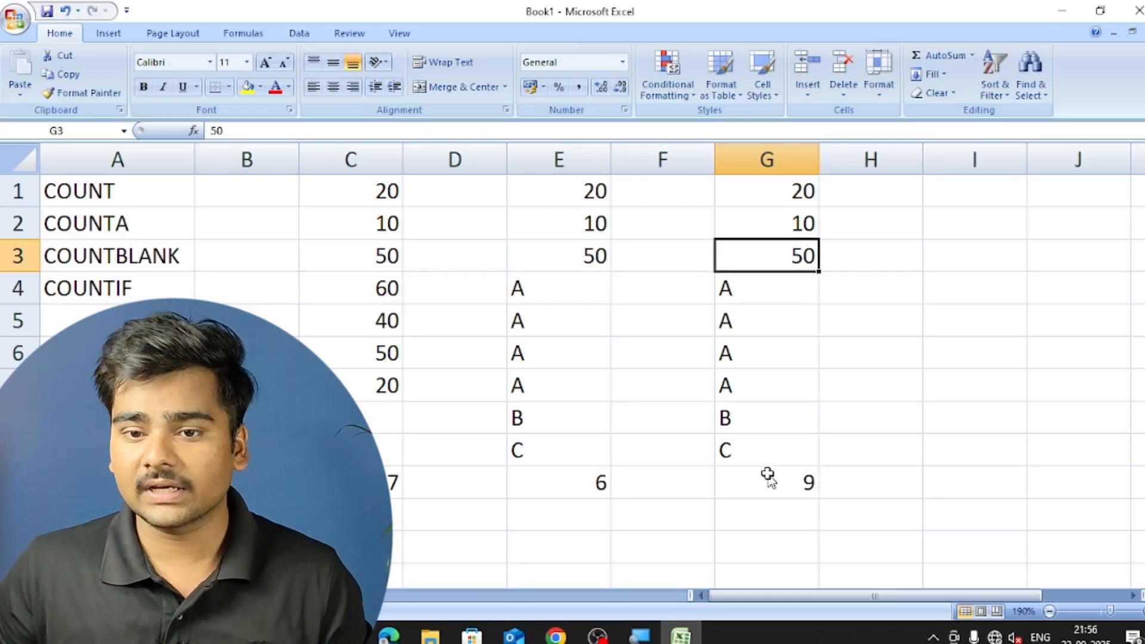
{"action": "key", "text": "Down"}
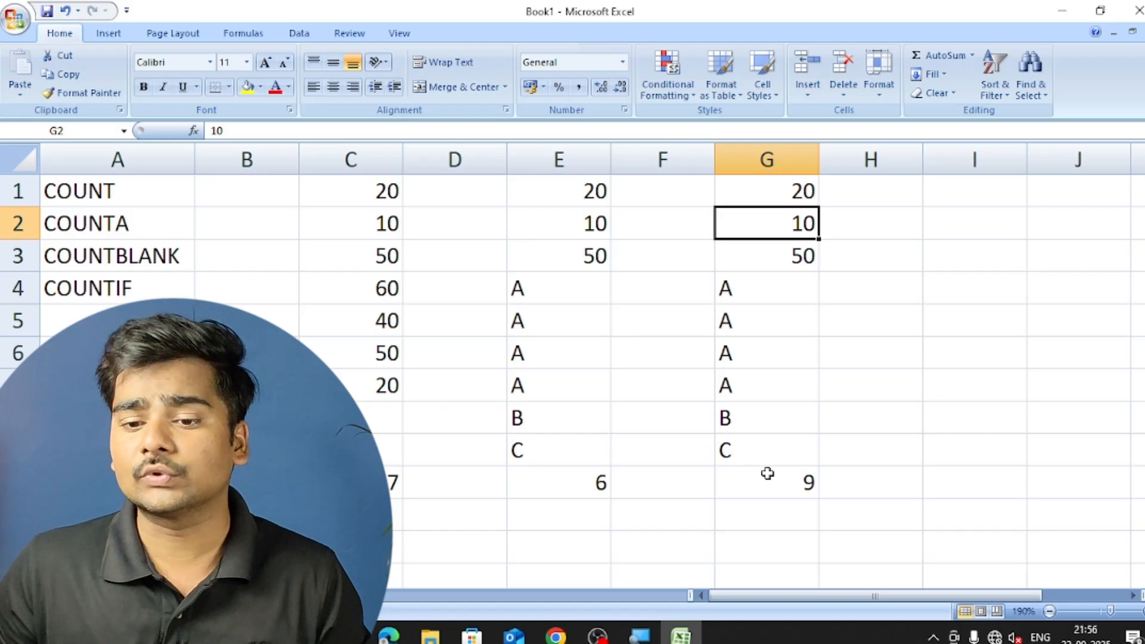
{"action": "key", "text": "Down"}
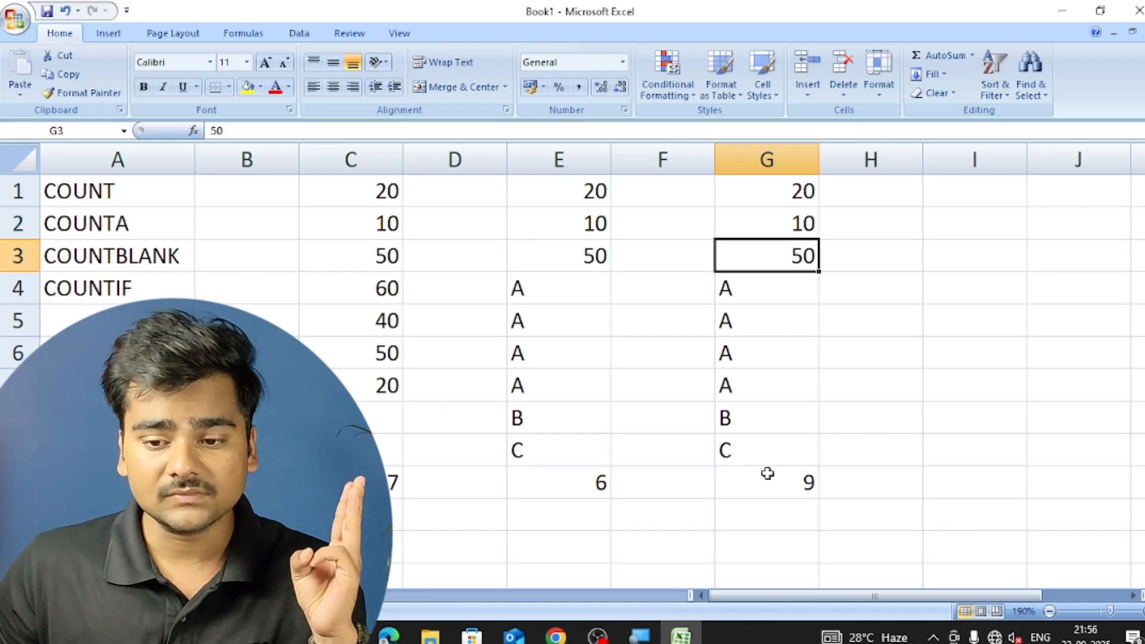
{"action": "key", "text": "Down"}
{"action": "key", "text": "Down"}
{"action": "key", "text": "Down"}
{"action": "key", "text": "Down"}
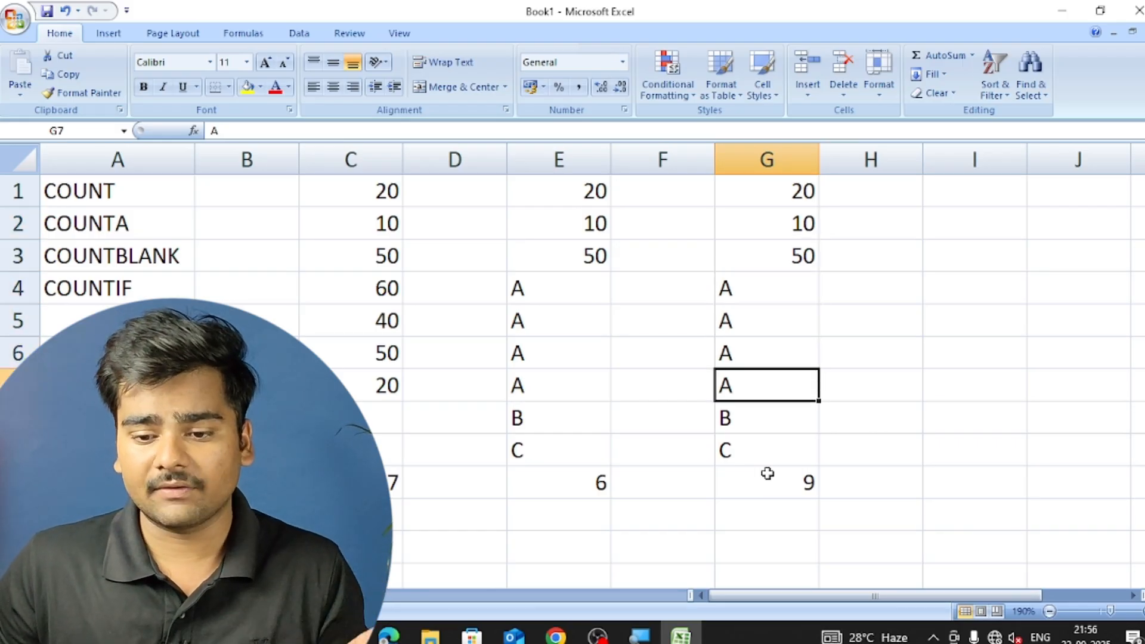
{"action": "key", "text": "Down"}
{"action": "key", "text": "Down"}
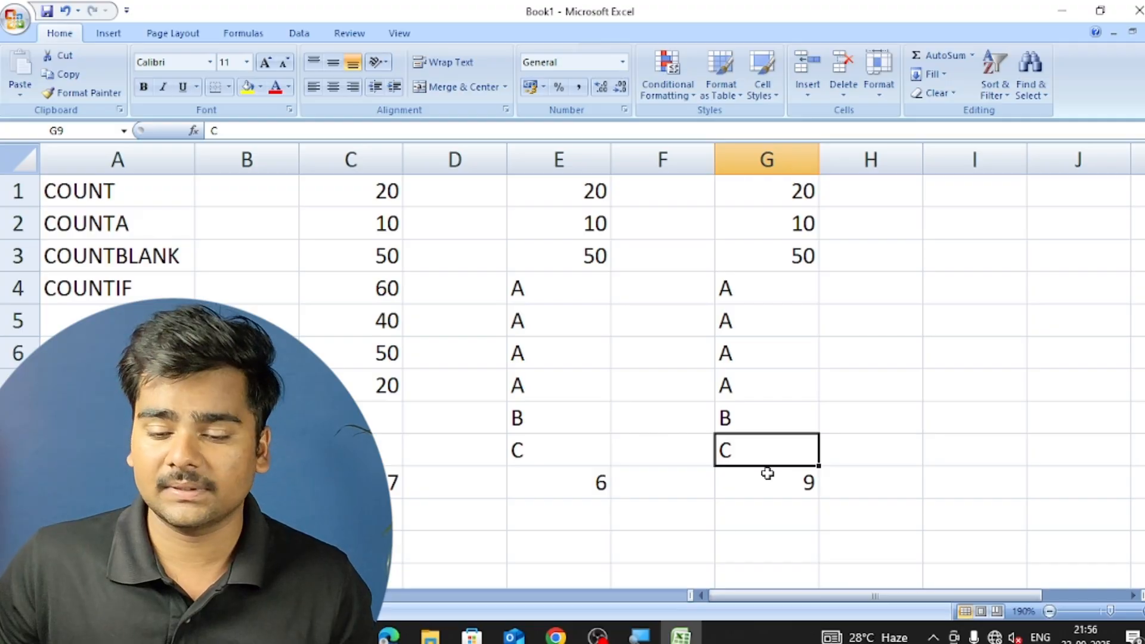
Clear the letter from cell G4 and check the COUNTA formula in G10.
{"action": "key", "text": "Up"}
{"action": "key", "text": "Up"}
{"action": "key", "text": "Up"}
{"action": "key", "text": "Up"}
{"action": "key", "text": "Up"}
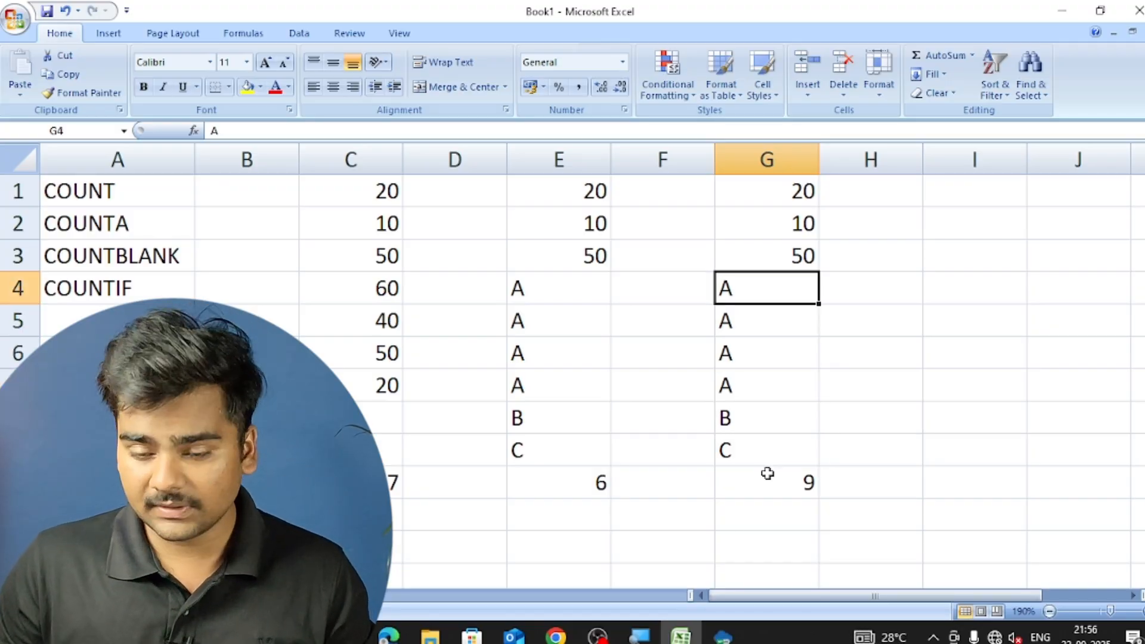
{"action": "key", "text": "Delete"}
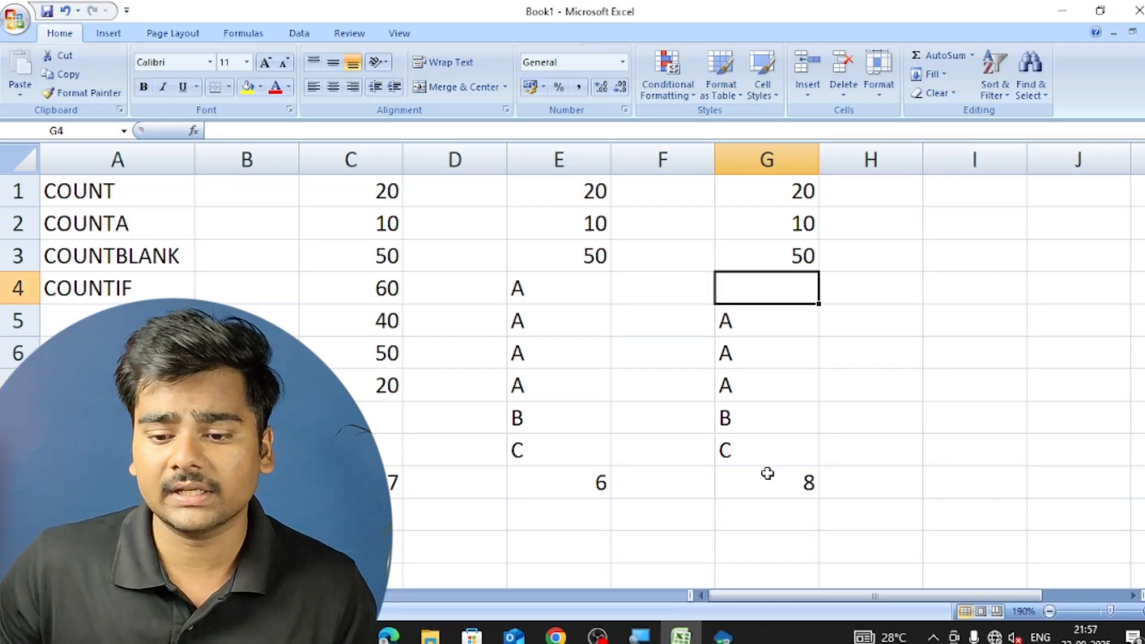
{"action": "key", "text": "Down"}
{"action": "key", "text": "Down"}
{"action": "key", "text": "Down"}
{"action": "key", "text": "Down"}
{"action": "key", "text": "Down"}
{"action": "key", "text": "Down"}
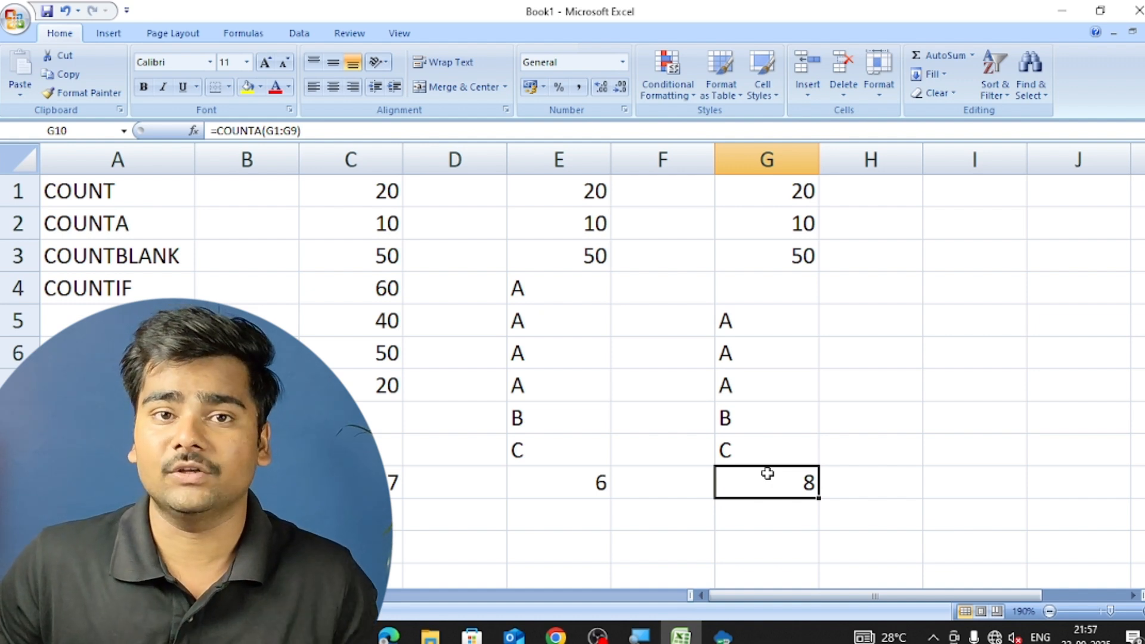
Clear the letters from cells G5 and G6 and recheck the COUNTA formula in G10.
{"action": "key", "text": "Up"}
{"action": "key", "text": "Up"}
{"action": "key", "text": "Up"}
{"action": "key", "text": "Up"}
{"action": "key", "text": "Up"}
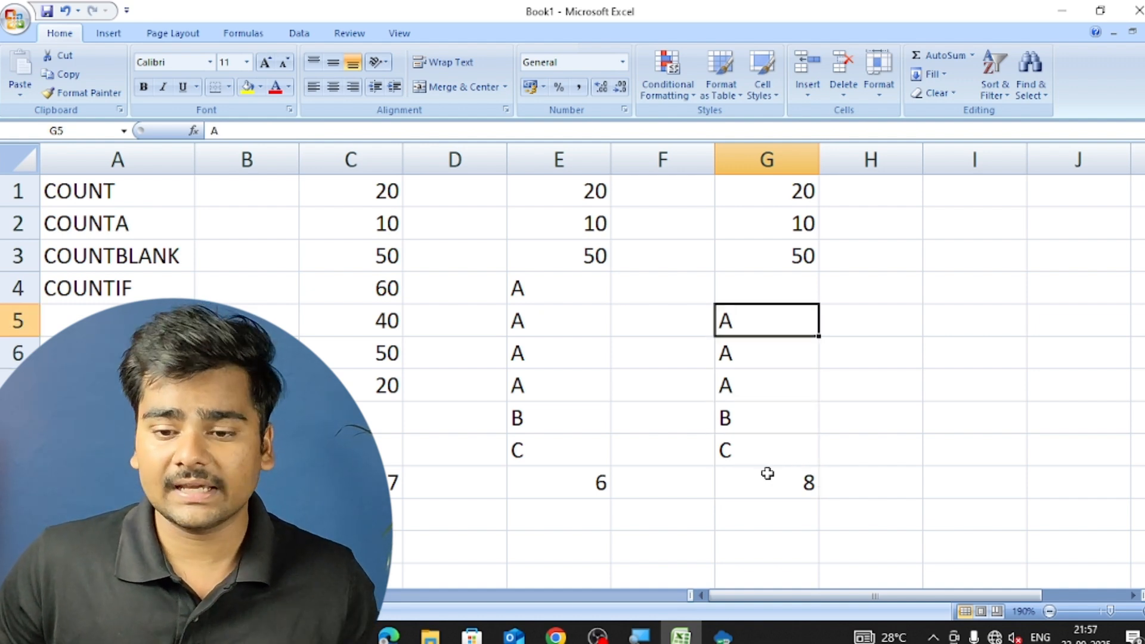
{"action": "key", "text": "shift+Down"}
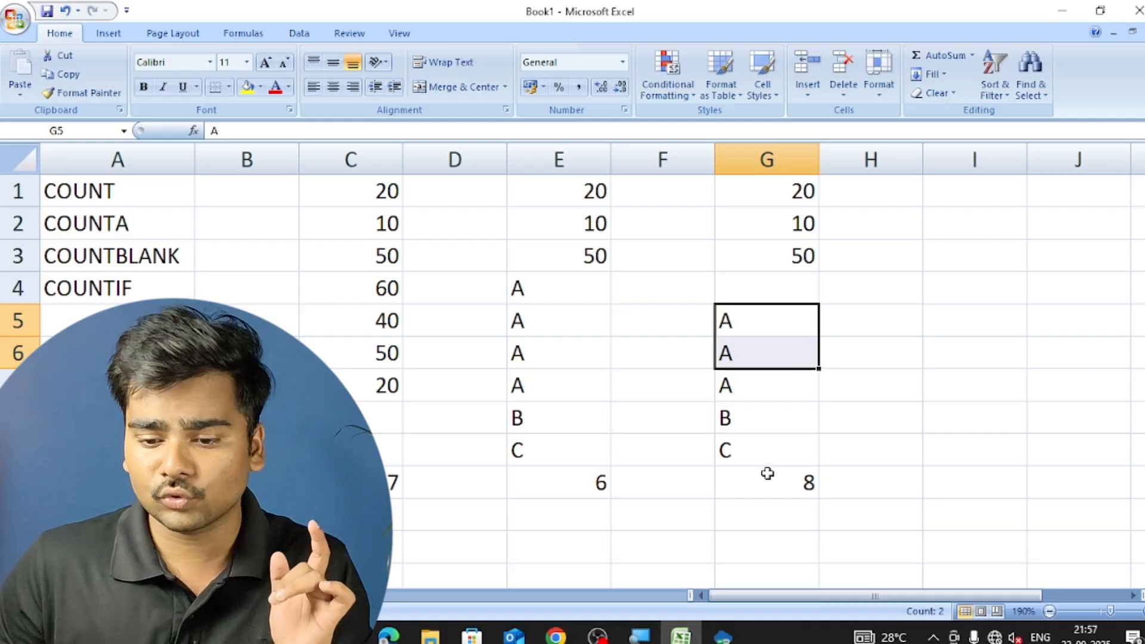
{"action": "key", "text": "Delete"}
{"action": "key", "text": "Down"}
{"action": "key", "text": "Down"}
{"action": "key", "text": "Down"}
{"action": "key", "text": "Down"}
{"action": "key", "text": "Down"}
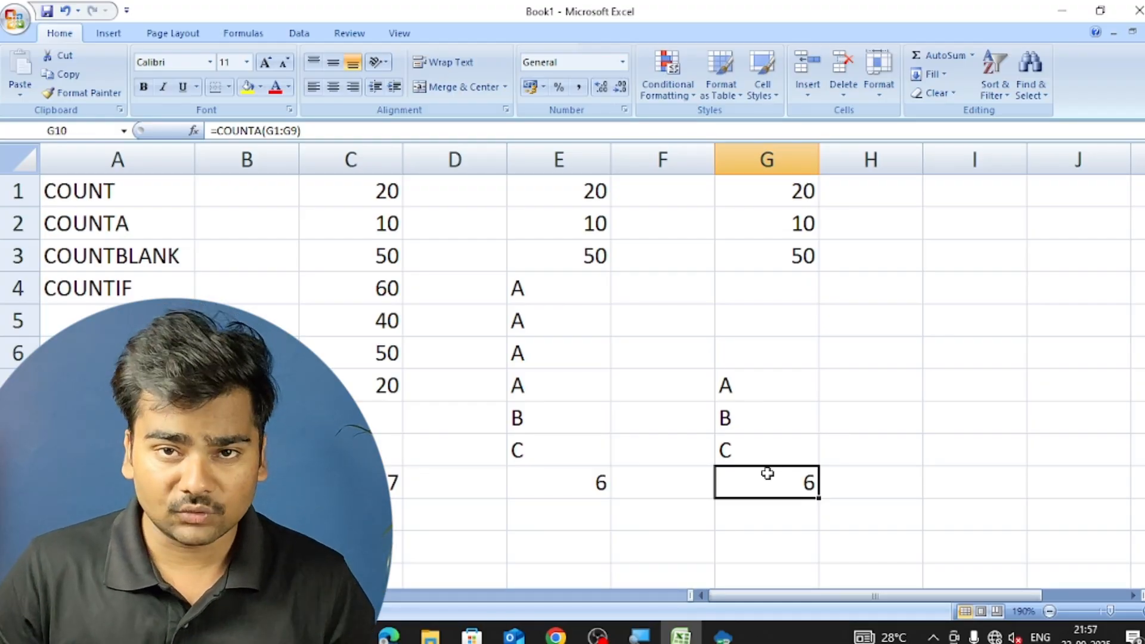
Copy the numbers, blank cells and letters in G1:G9 to the range I1:I9.
{"action": "key", "text": "Up"}
{"action": "key", "text": "Up"}
{"action": "key", "text": "Up"}
{"action": "key", "text": "Up"}
{"action": "key", "text": "Up"}
{"action": "key", "text": "Up"}
{"action": "key", "text": "Up"}
{"action": "key", "text": "Up"}
{"action": "key", "text": "Up"}
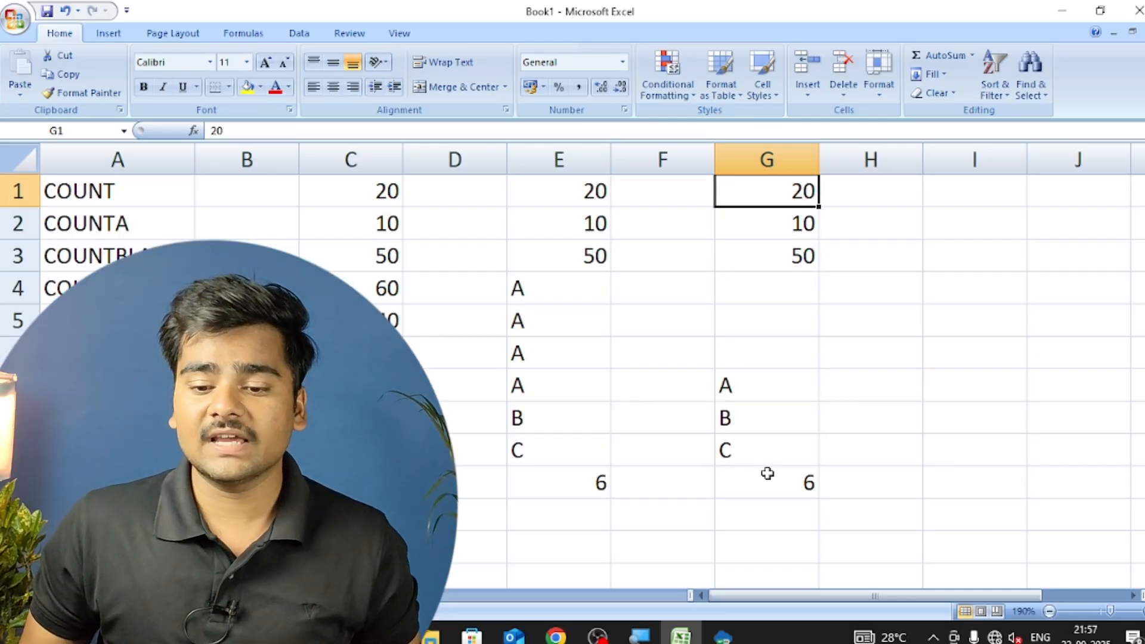
{"action": "key", "text": "shift+Down"}
{"action": "key", "text": "shift+Down"}
{"action": "key", "text": "shift+Down"}
{"action": "key", "text": "shift+Down"}
{"action": "key", "text": "shift+Down"}
{"action": "key", "text": "shift+Down"}
{"action": "key", "text": "shift+Down"}
{"action": "key", "text": "shift+Down"}
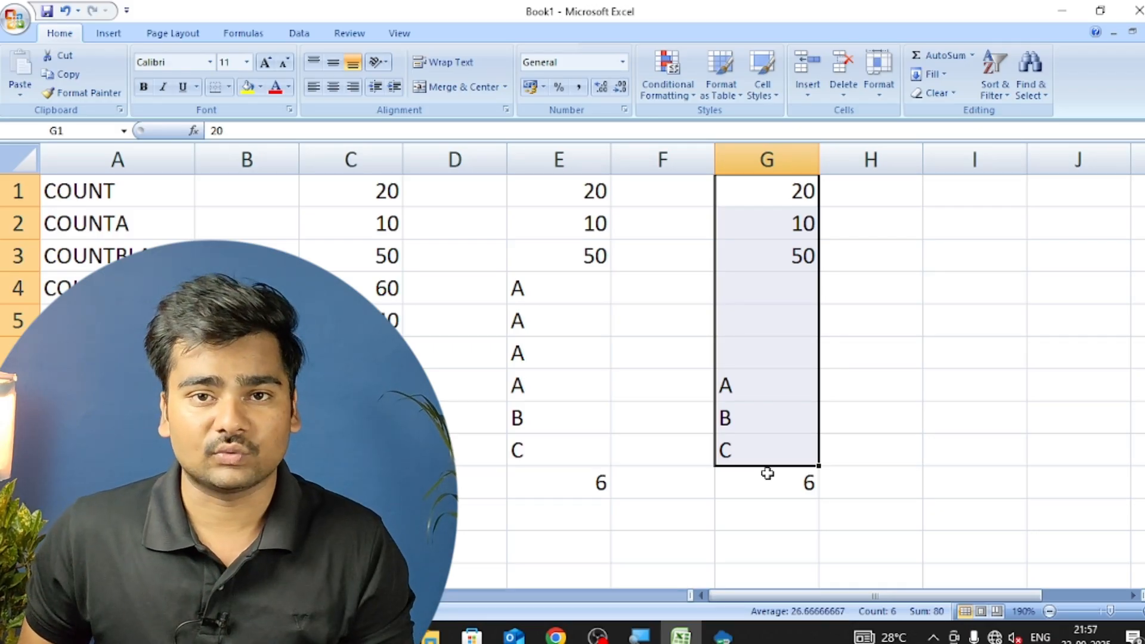
{"action": "key", "text": "ctrl+c"}
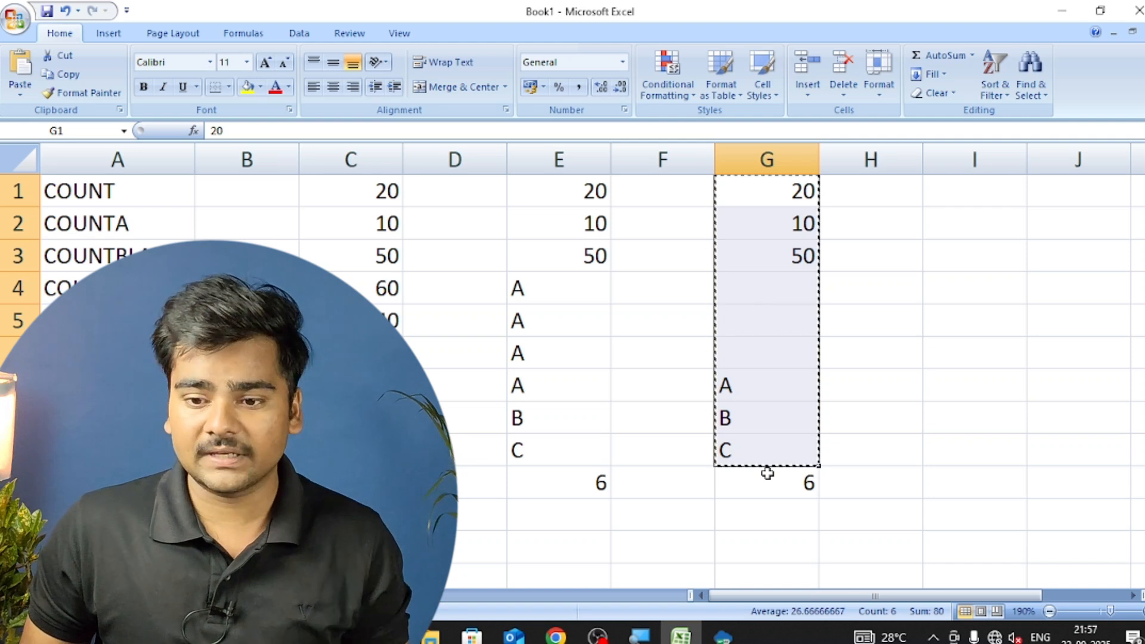
{"action": "key", "text": "Right"}
{"action": "key", "text": "Right"}
{"action": "key", "text": "ctrl+v"}
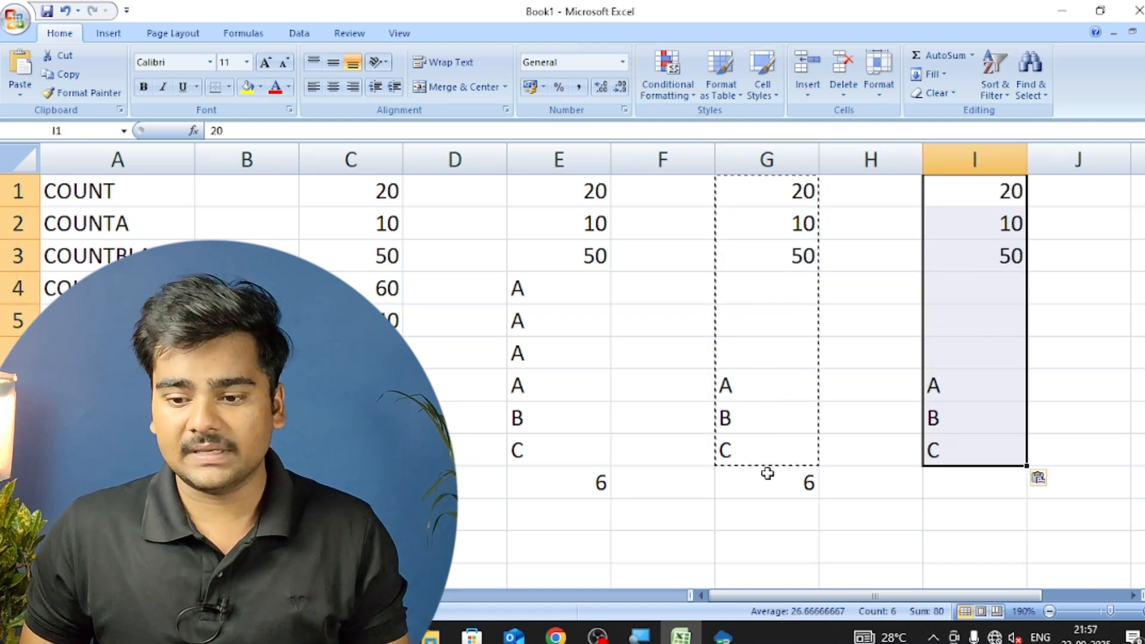
Enter a COUNTBLANK formula in cell I10 that counts the empty cells in the range I1:I9.
{"action": "left_click", "coordinate": [971, 478]}
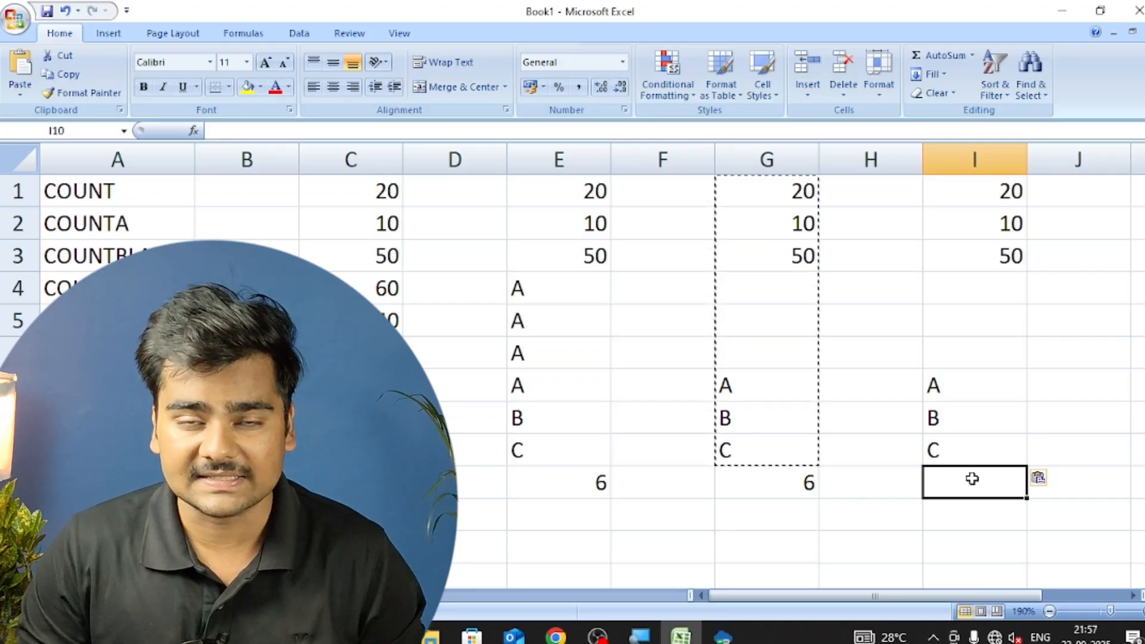
{"action": "type", "text": "="}
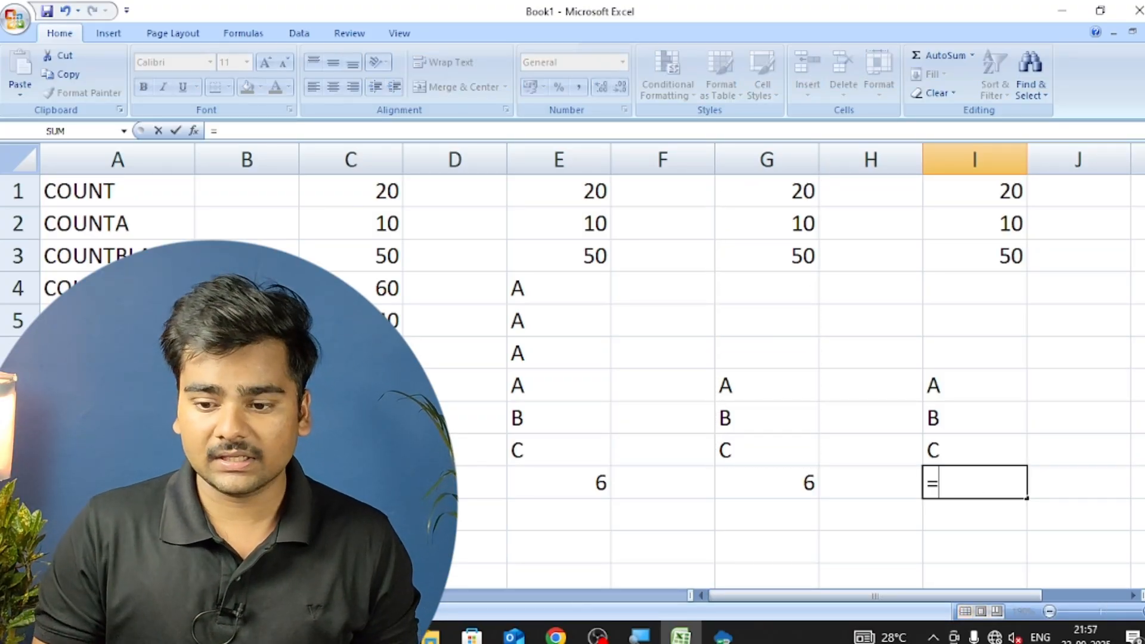
{"action": "type", "text": "COUNTBLA"}
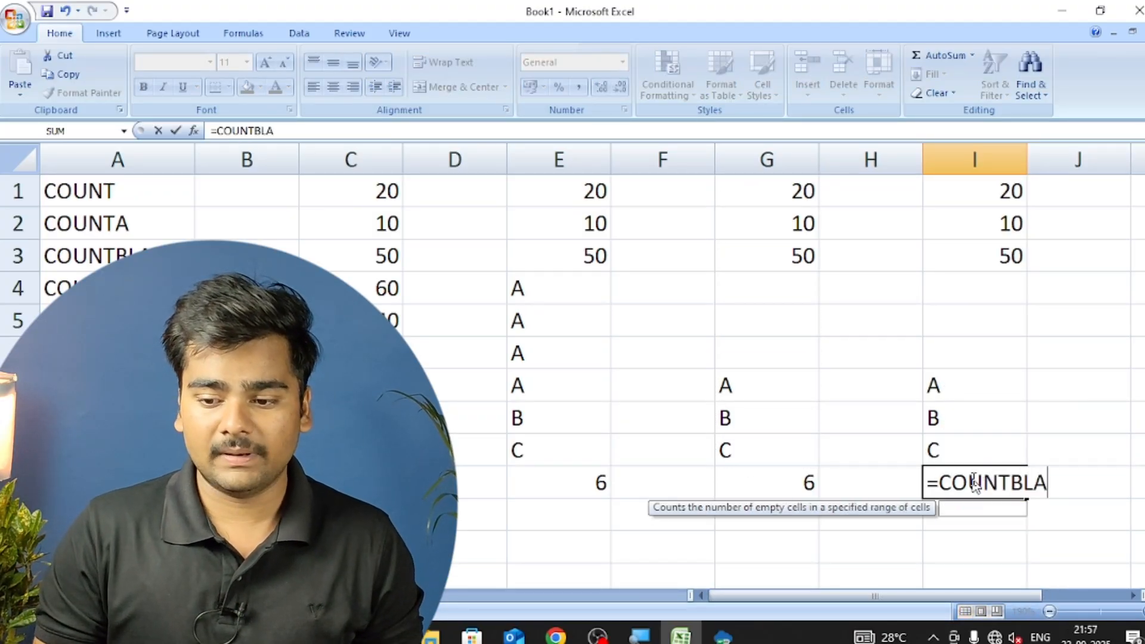
{"action": "type", "text": "NK("}
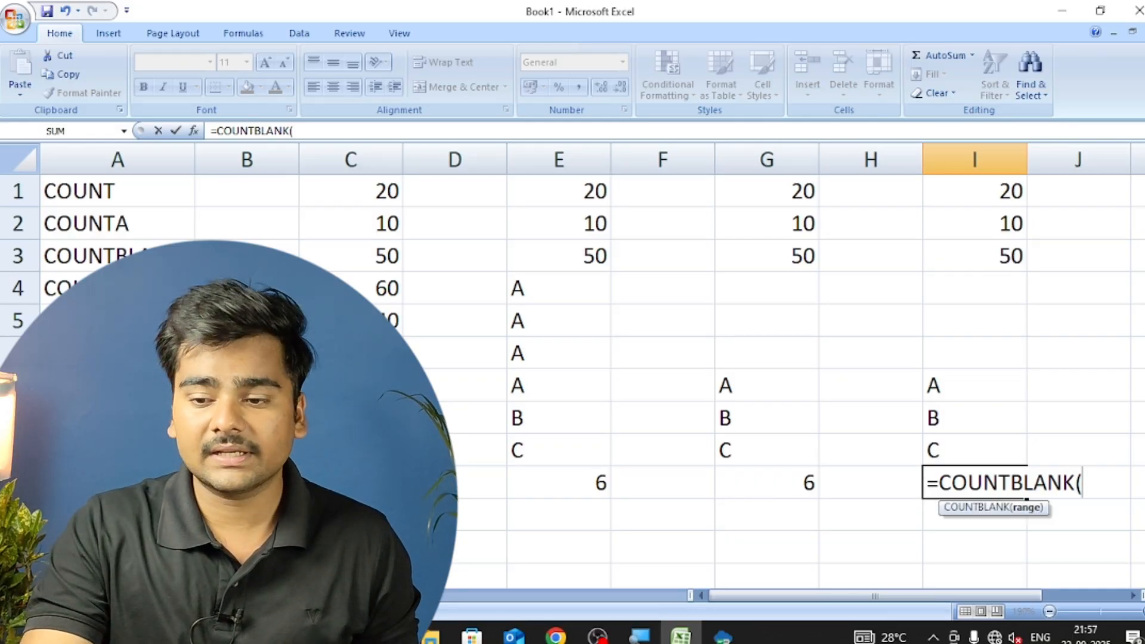
{"action": "left_click_drag", "start_coordinate": [961, 189], "coordinate": [984, 429]}
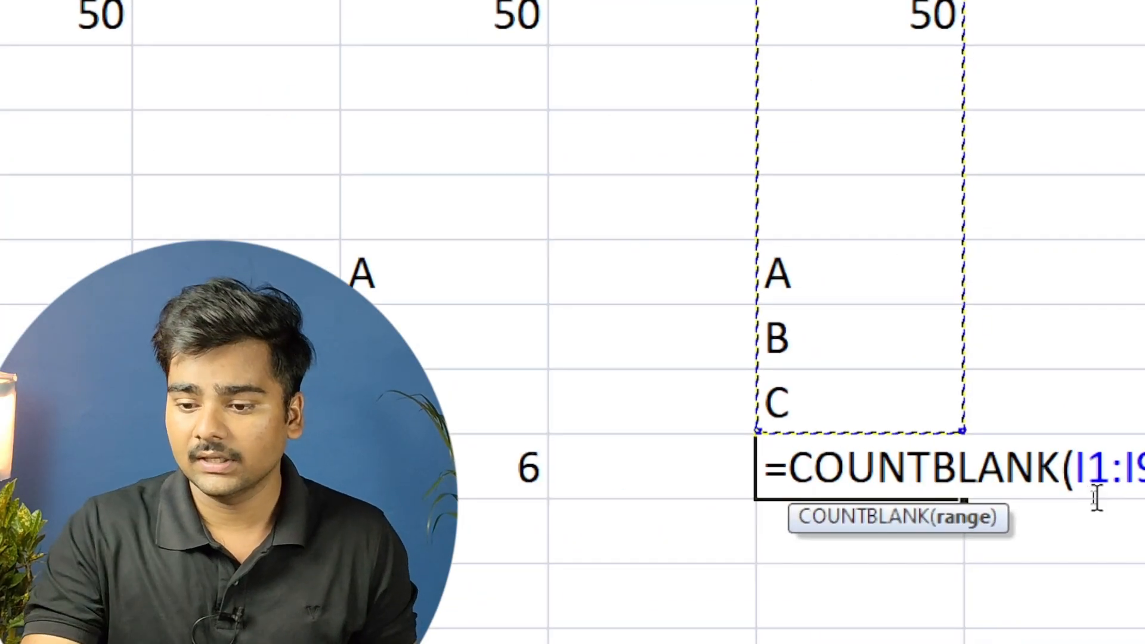
{"action": "type", "text": ")"}
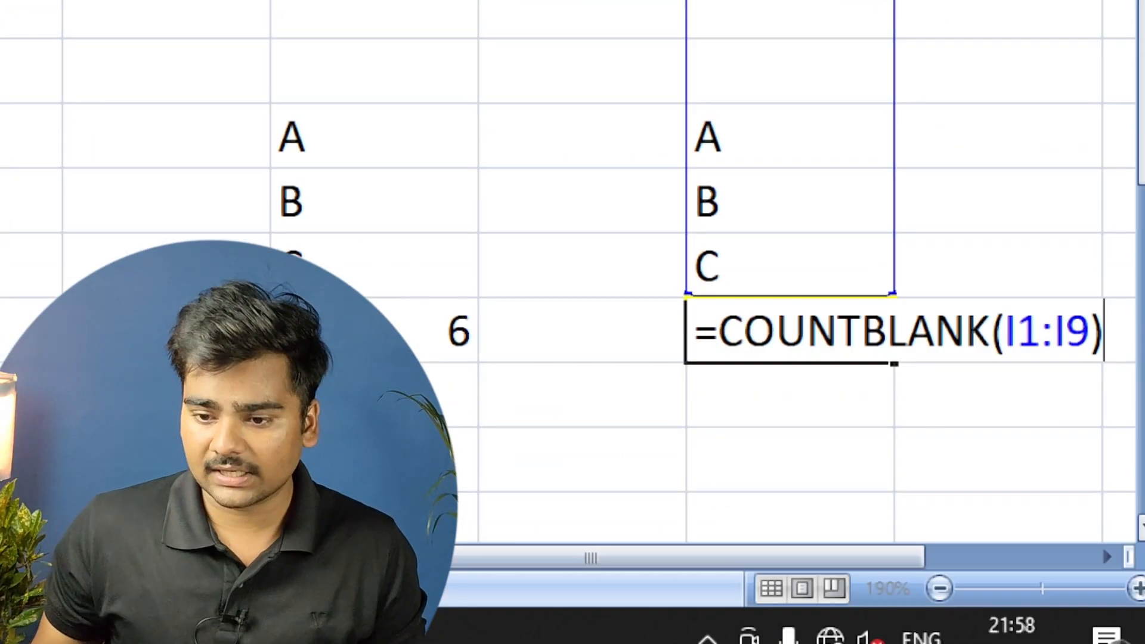
{"action": "key", "text": "Return"}
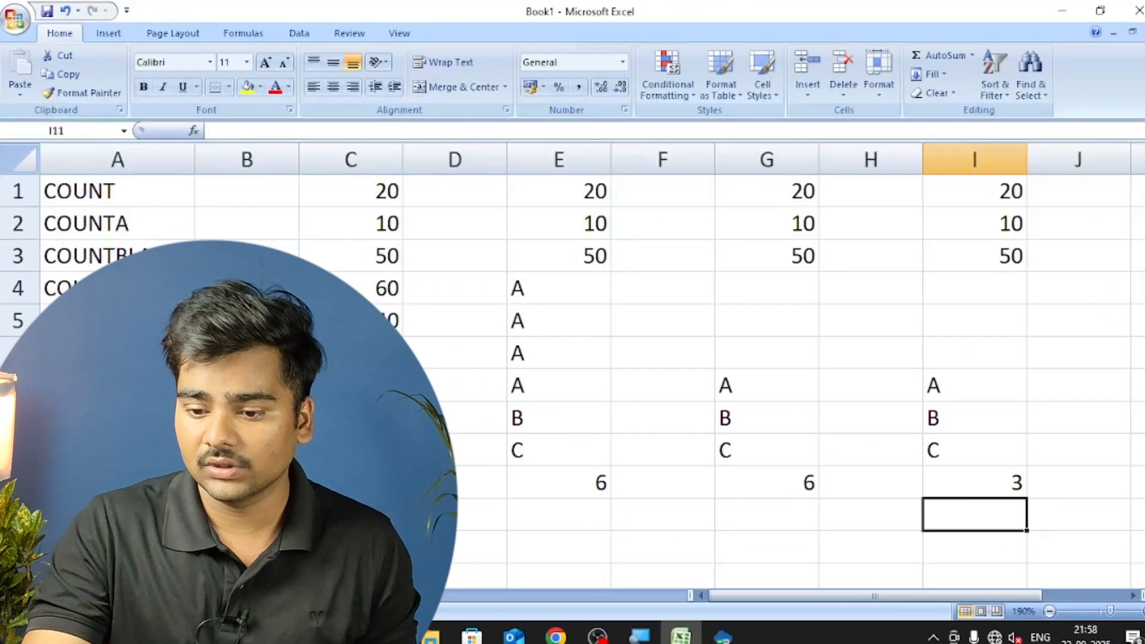
{"action": "left_click", "coordinate": [1014, 483]}
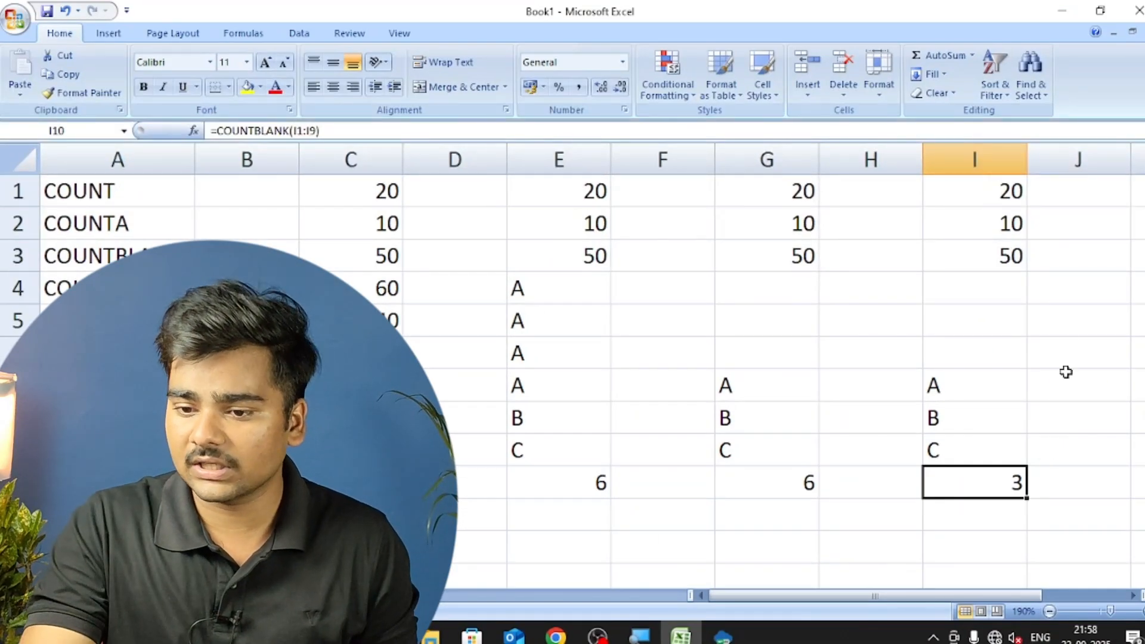
Clear the number from cell I3 and check the COUNTBLANK formula in I10.
{"action": "left_click", "coordinate": [982, 235]}
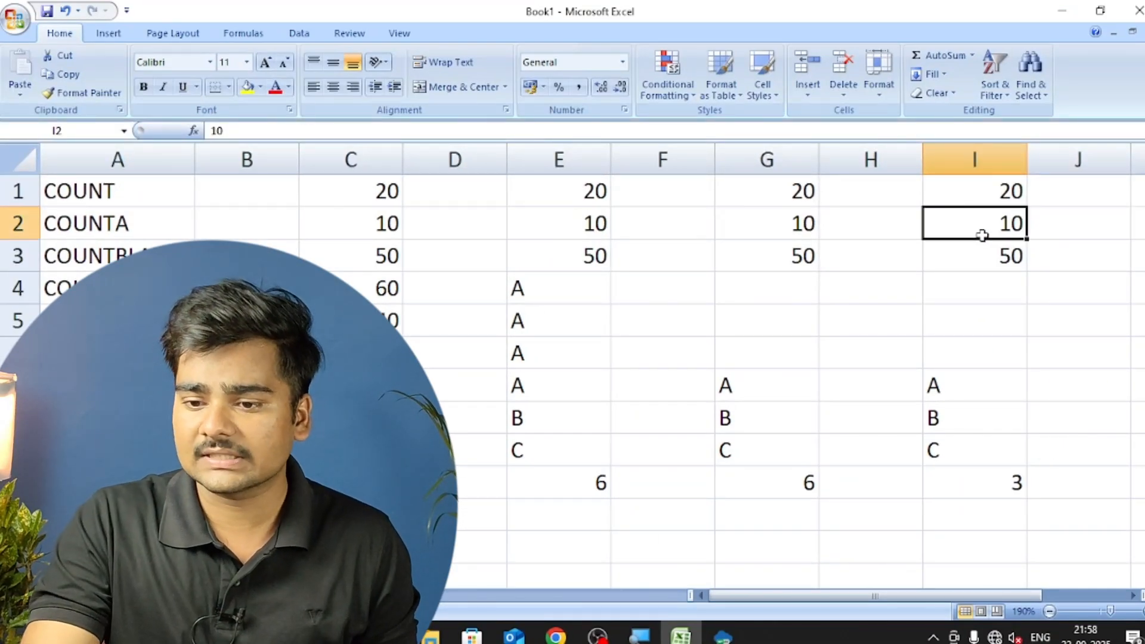
{"action": "left_click", "coordinate": [985, 276]}
{"action": "left_click", "coordinate": [985, 255]}
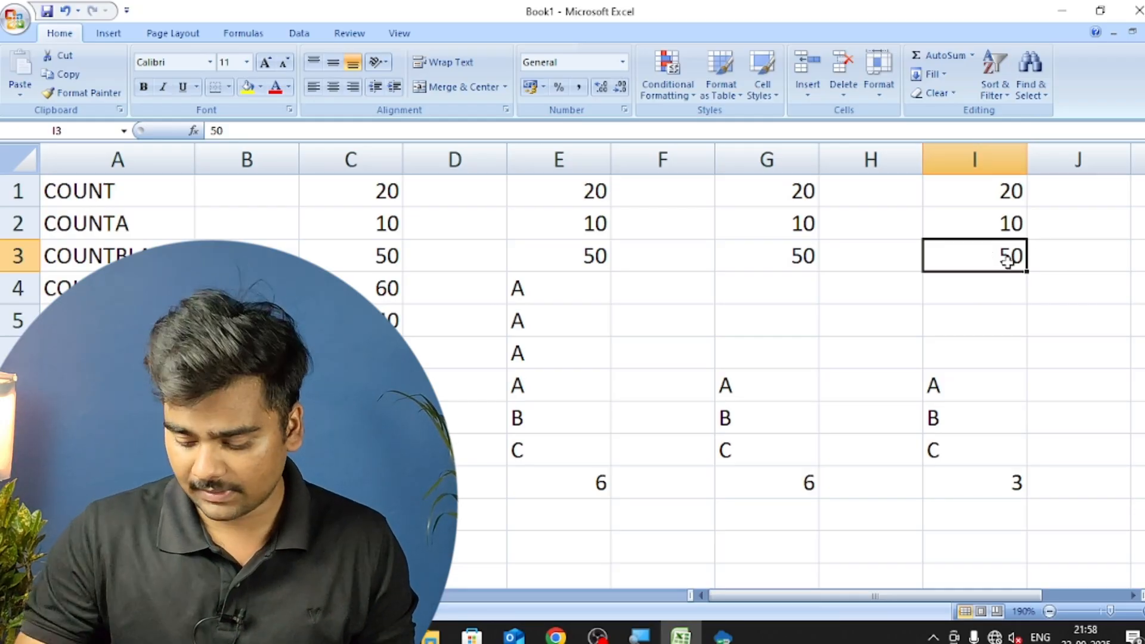
{"action": "key", "text": "BackSpace"}
{"action": "key", "text": "Return"}
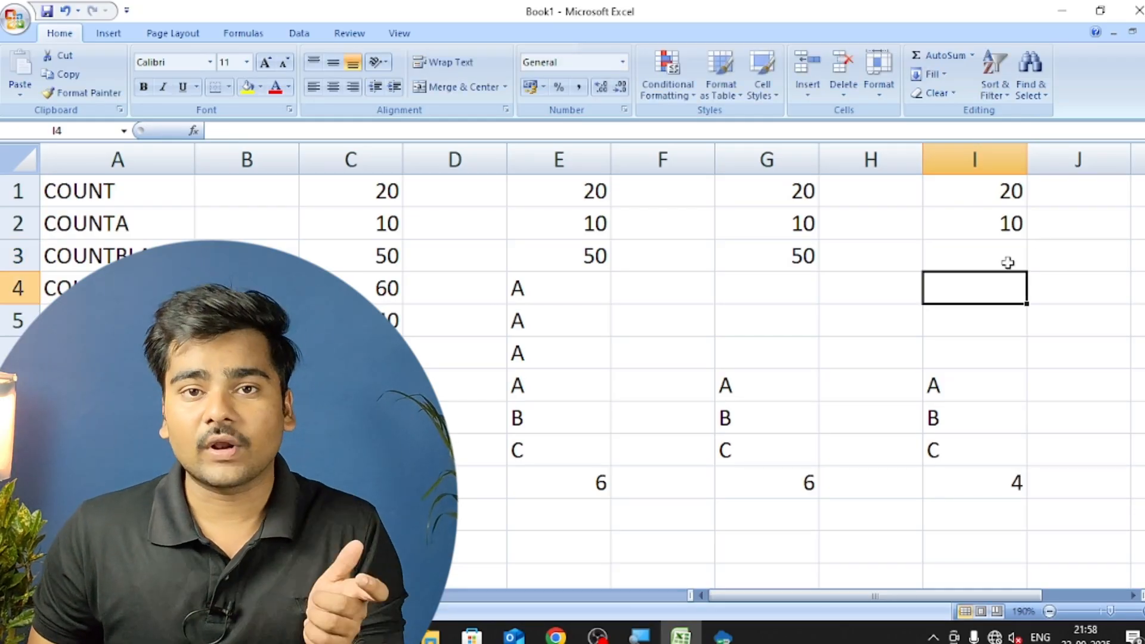
Go over the blank cells I3 to I6 and clear the letters from I7 and I8 to retest COUNTBLANK.
{"action": "left_click", "coordinate": [1008, 263]}
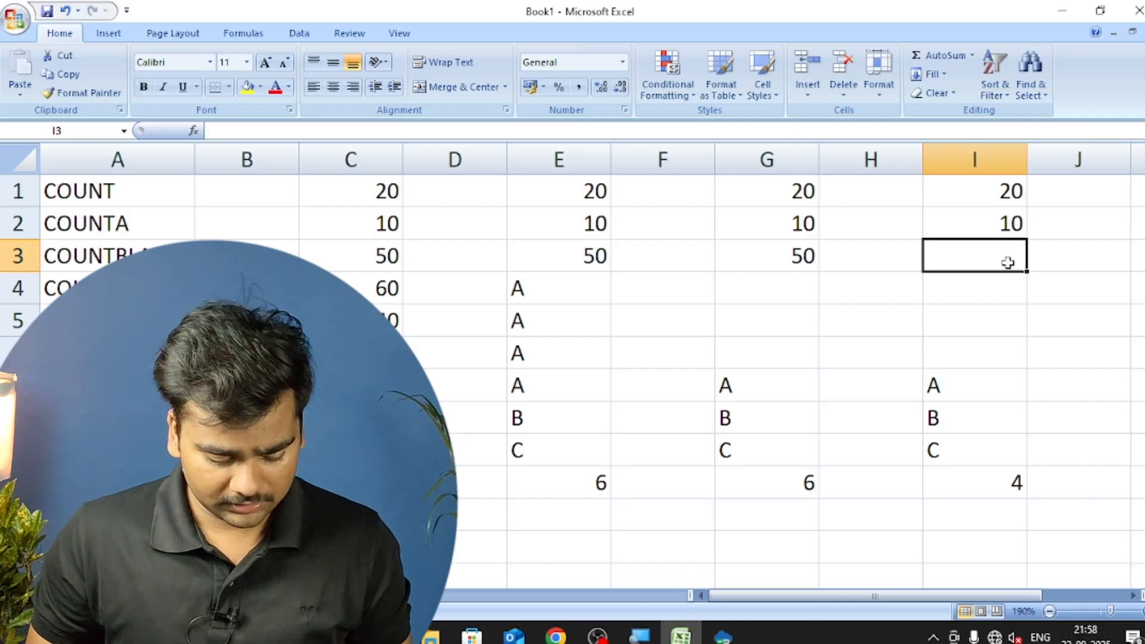
{"action": "key", "text": "shift+Down"}
{"action": "key", "text": "shift+Down"}
{"action": "key", "text": "shift+Down"}
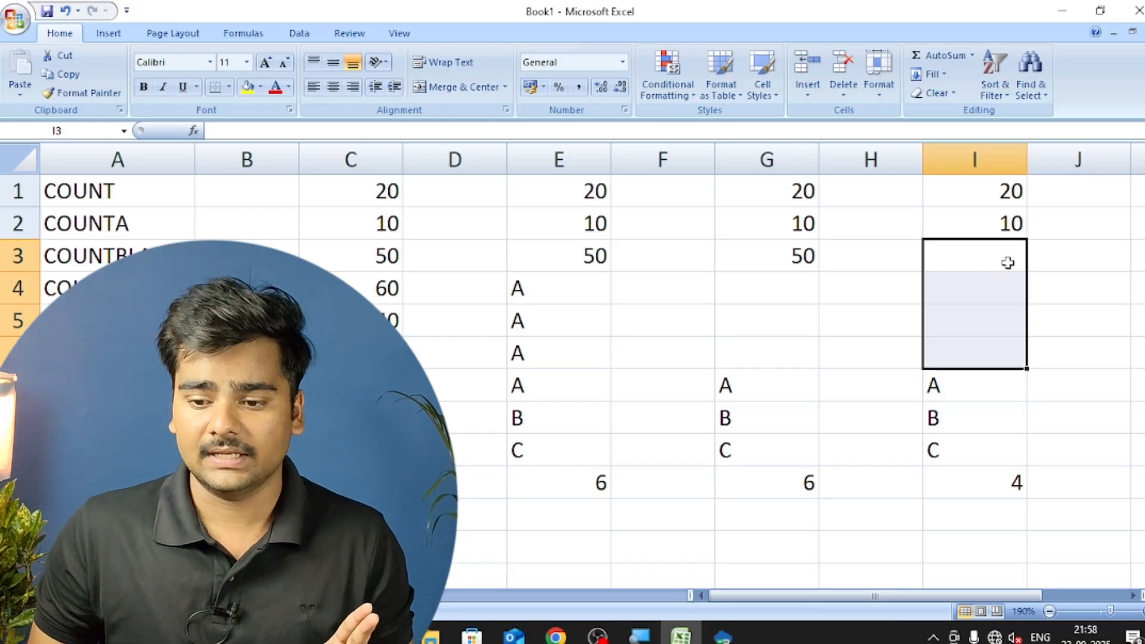
{"action": "key", "text": "ctrl+Down"}
{"action": "key", "text": "Delete"}
{"action": "key", "text": "Down"}
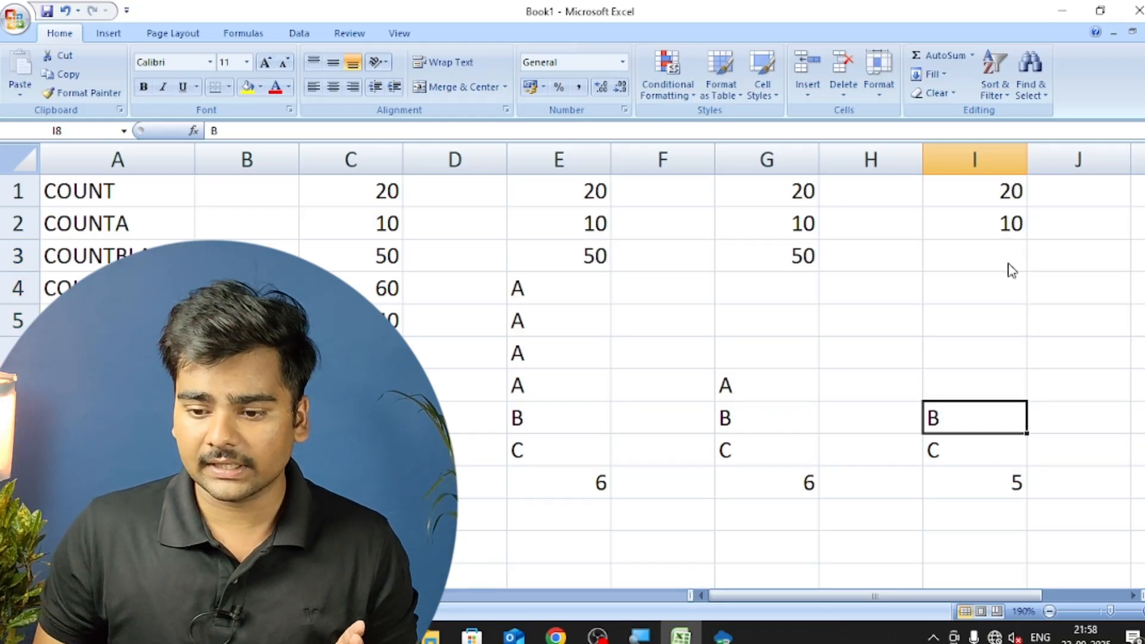
{"action": "key", "text": "Delete"}
{"action": "key", "text": "Down"}
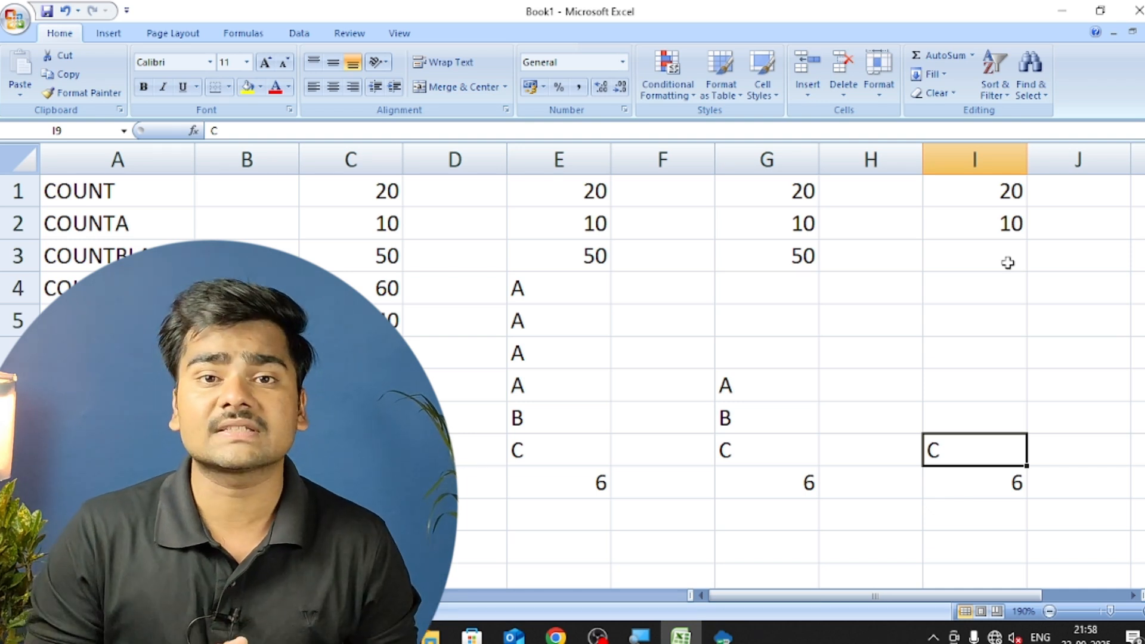
Enter the letter A in cell K1 and the letter B in cell K2.
{"action": "key", "text": "Right"}
{"action": "key", "text": "Right"}
{"action": "key", "text": "ctrl+Up"}
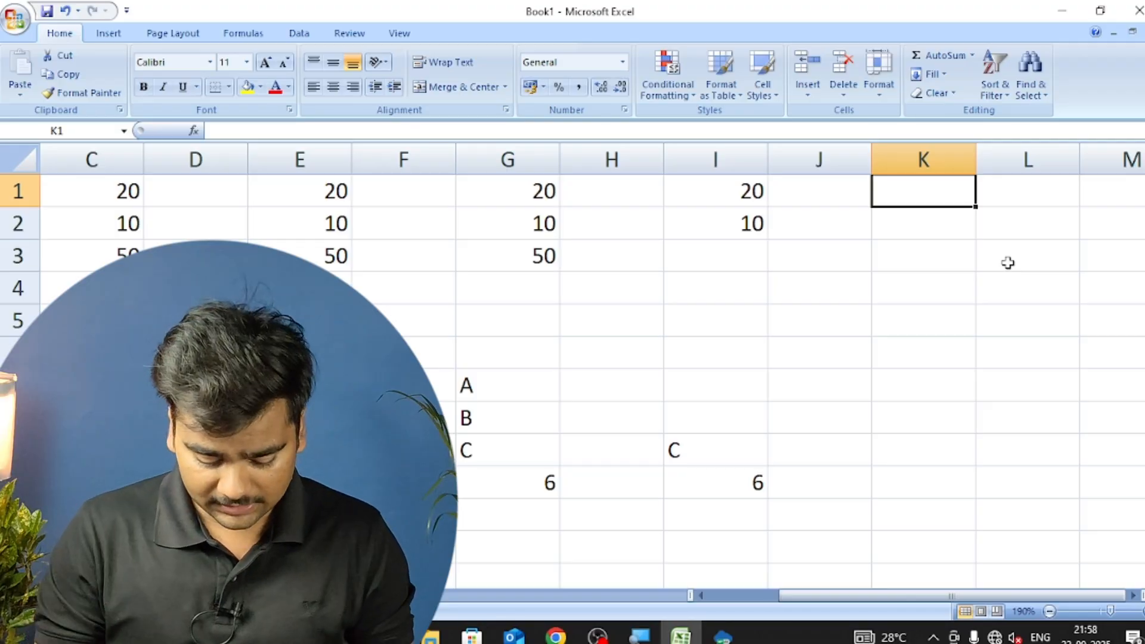
{"action": "type", "text": "A"}
{"action": "key", "text": "Return"}
{"action": "type", "text": "B"}
{"action": "key", "text": "Return"}
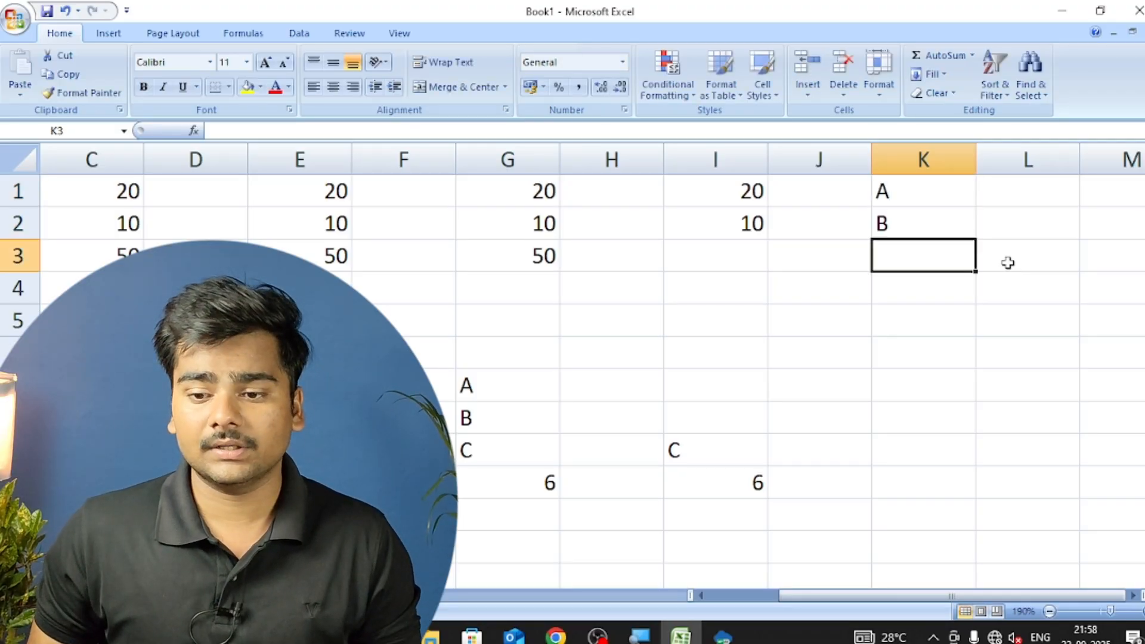
Fill the alternating A and B pattern from K1:K2 down to cell K9.
{"action": "key", "text": "Up"}
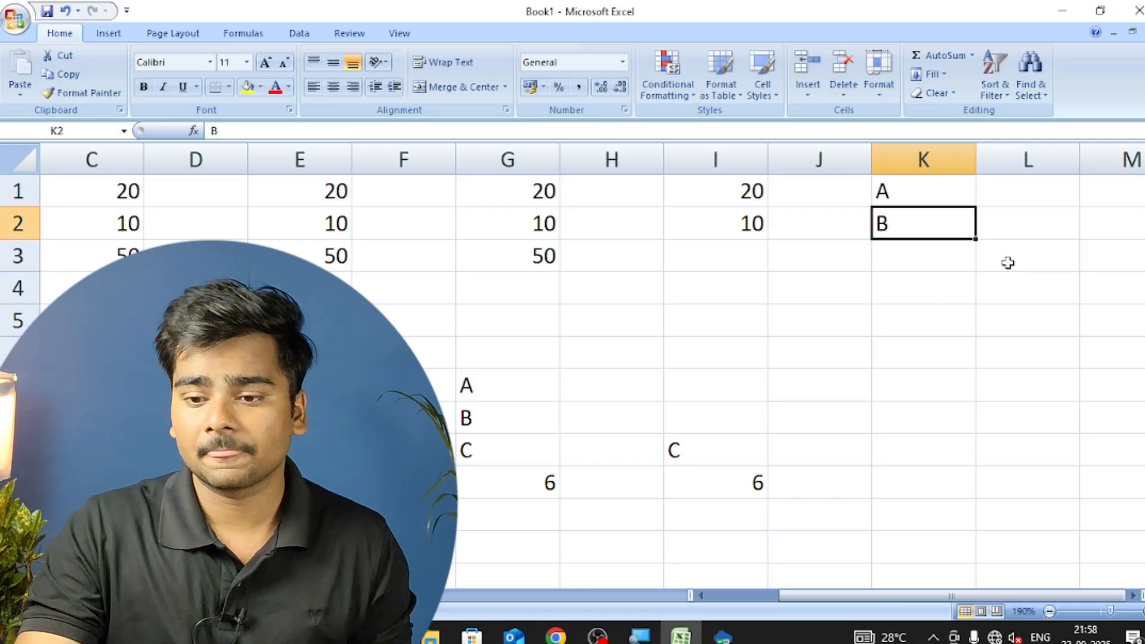
{"action": "left_click_drag", "start_coordinate": [918, 190], "coordinate": [930, 233]}
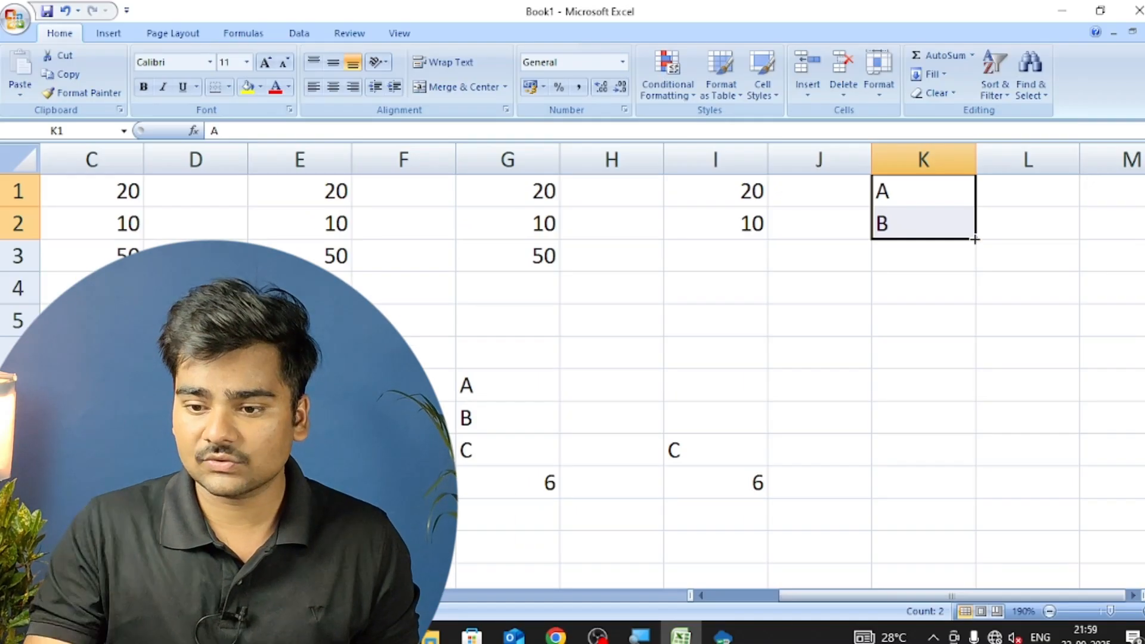
{"action": "left_click", "coordinate": [971, 230]}
{"action": "left_click", "coordinate": [958, 200]}
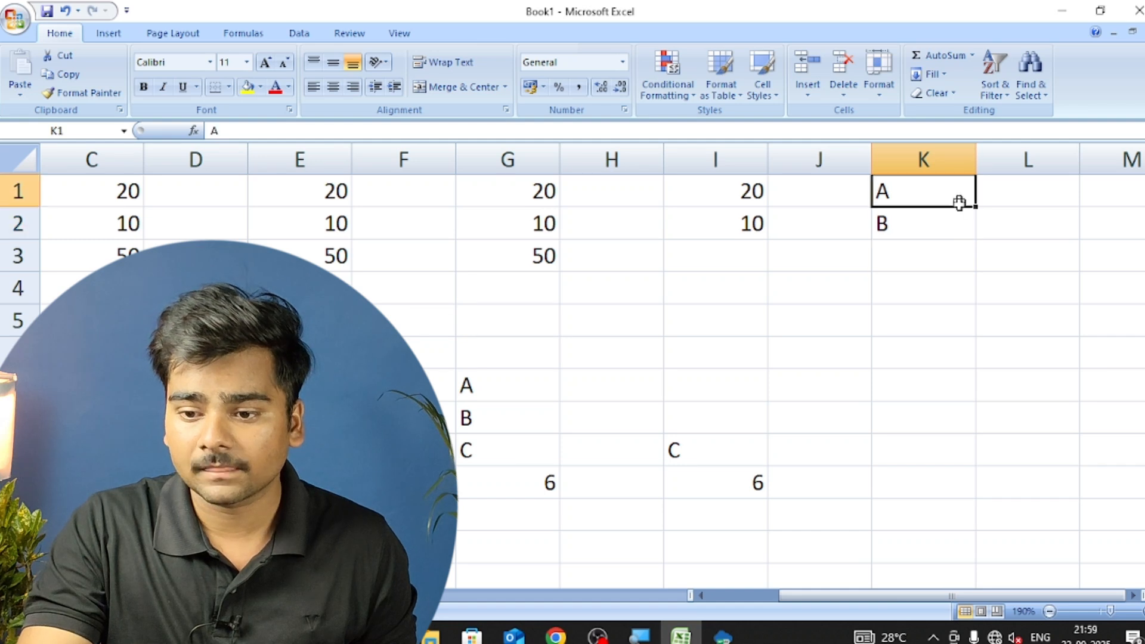
{"action": "left_click_drag", "start_coordinate": [958, 199], "coordinate": [976, 465]}
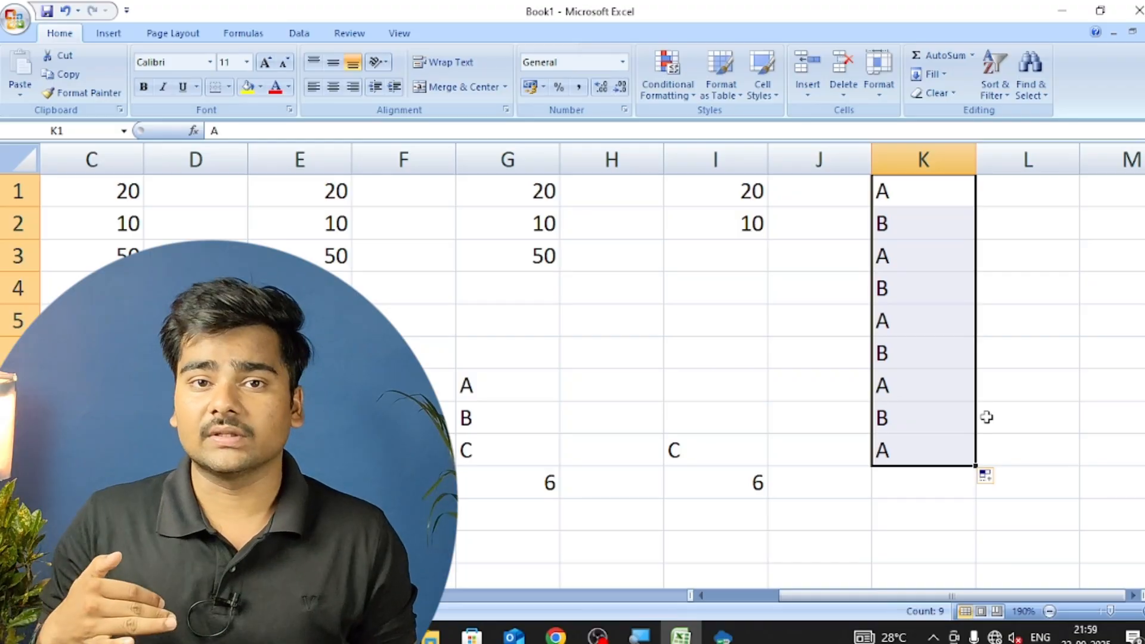
Enter the formula =COUNTIF(K1:K9,"A") in cell K10 to count the cells containing A.
{"action": "key", "text": "Down"}
{"action": "key", "text": "Down"}
{"action": "key", "text": "Down"}
{"action": "key", "text": "Down"}
{"action": "key", "text": "Down"}
{"action": "key", "text": "Down"}
{"action": "key", "text": "Down"}
{"action": "key", "text": "Down"}
{"action": "key", "text": "Down"}
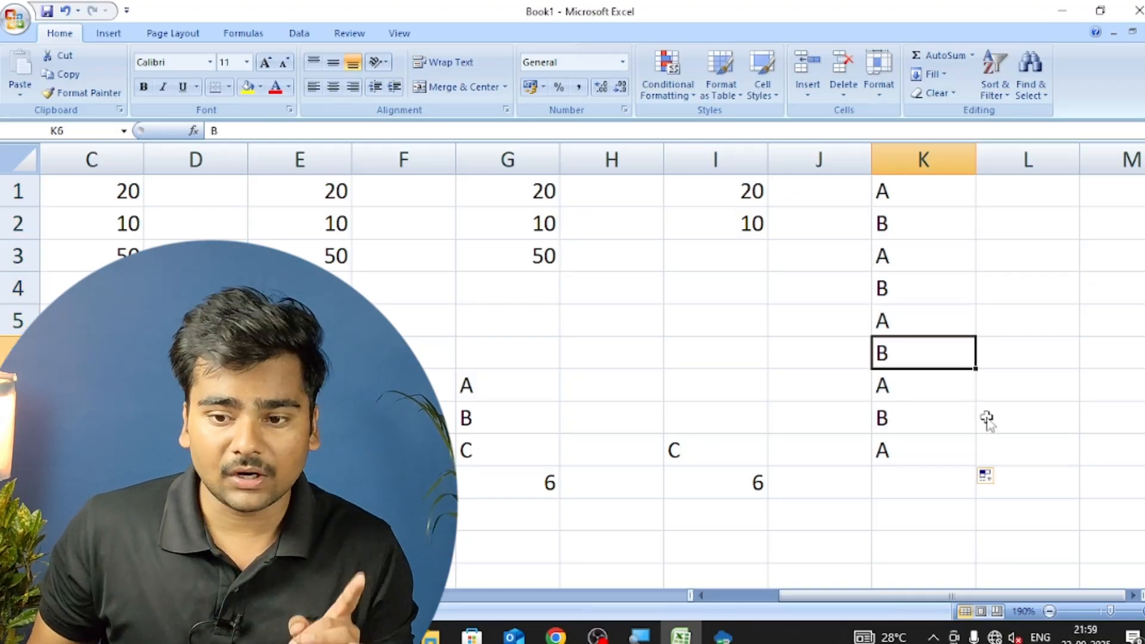
{"action": "type", "text": "=COUNTIF"}
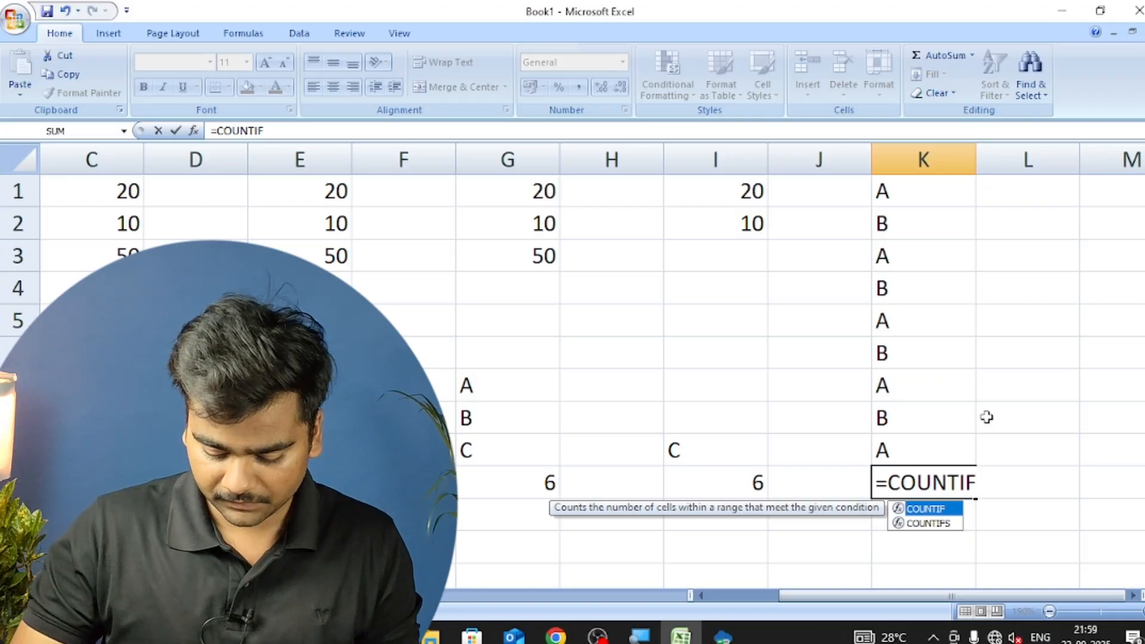
{"action": "type", "text": "("}
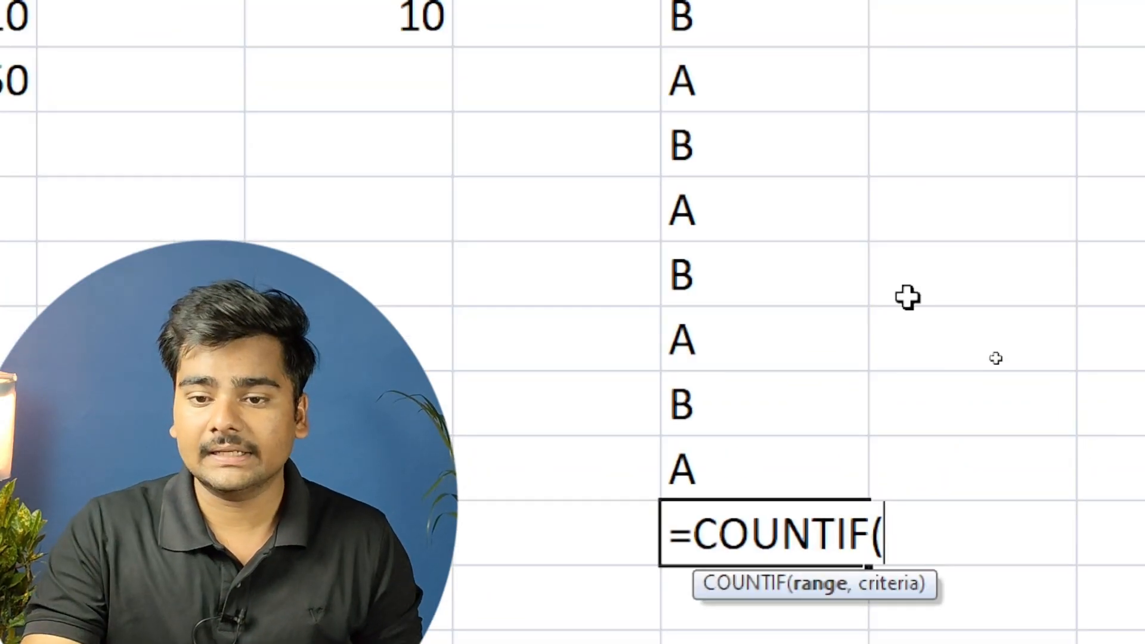
{"action": "left_click_drag", "start_coordinate": [781, 78], "coordinate": [746, 585]}
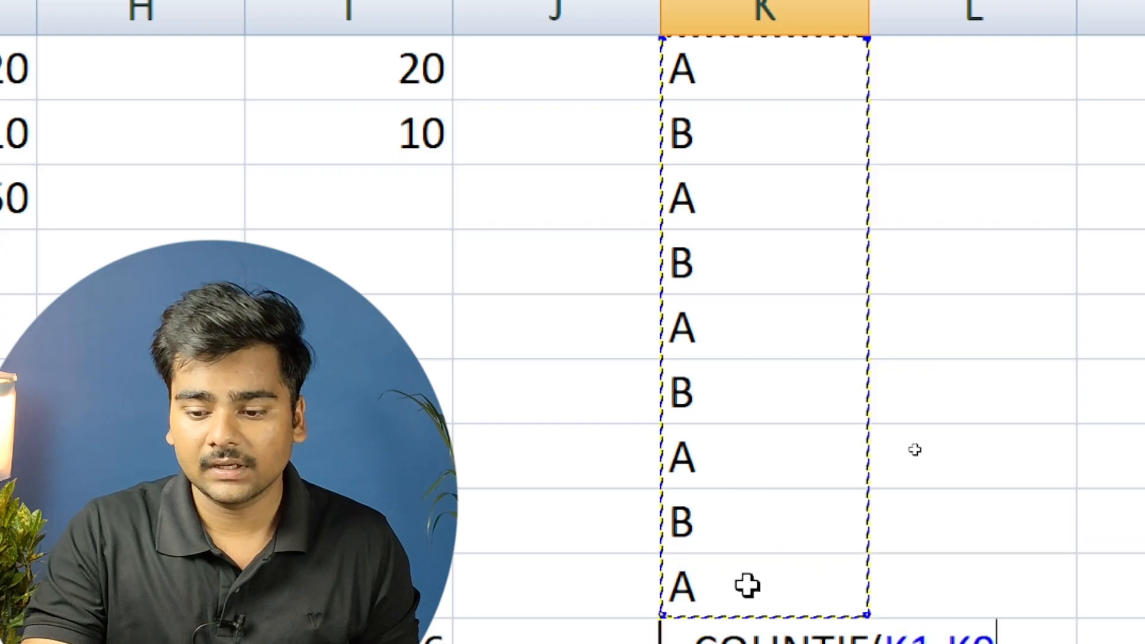
{"action": "type", "text": ",\""}
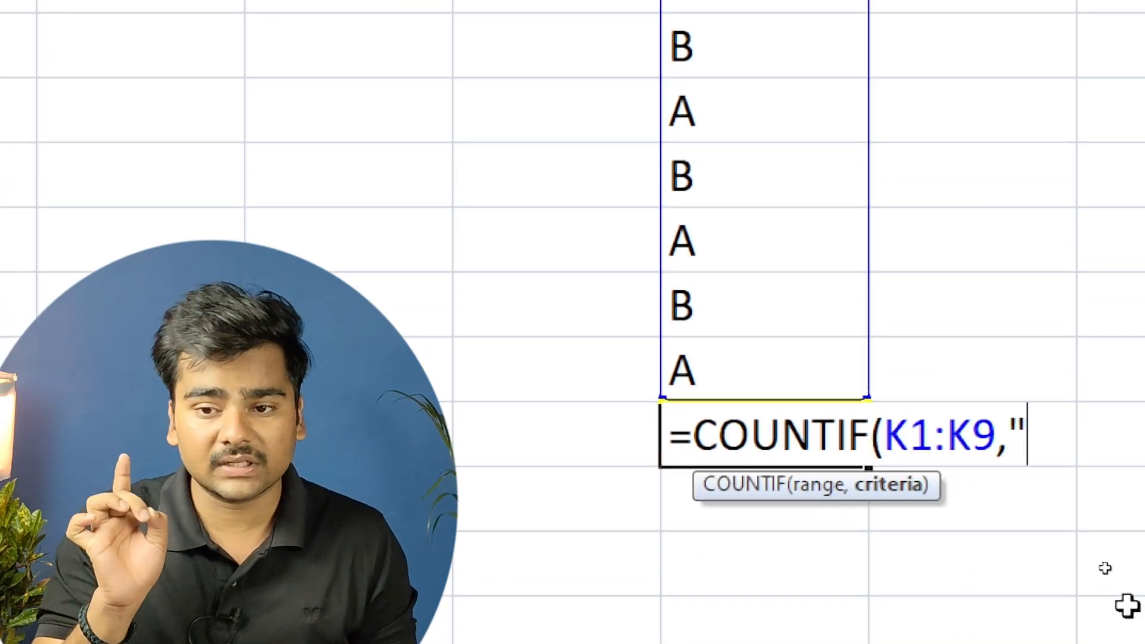
{"action": "type", "text": "A\""}
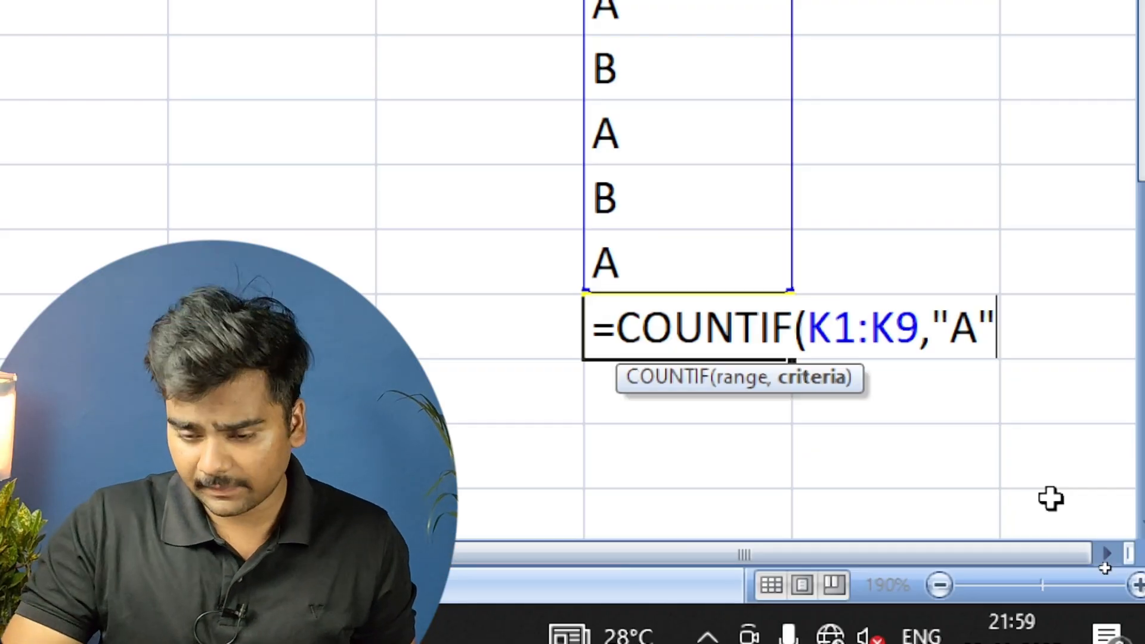
{"action": "type", "text": ")"}
{"action": "key", "text": "Return"}
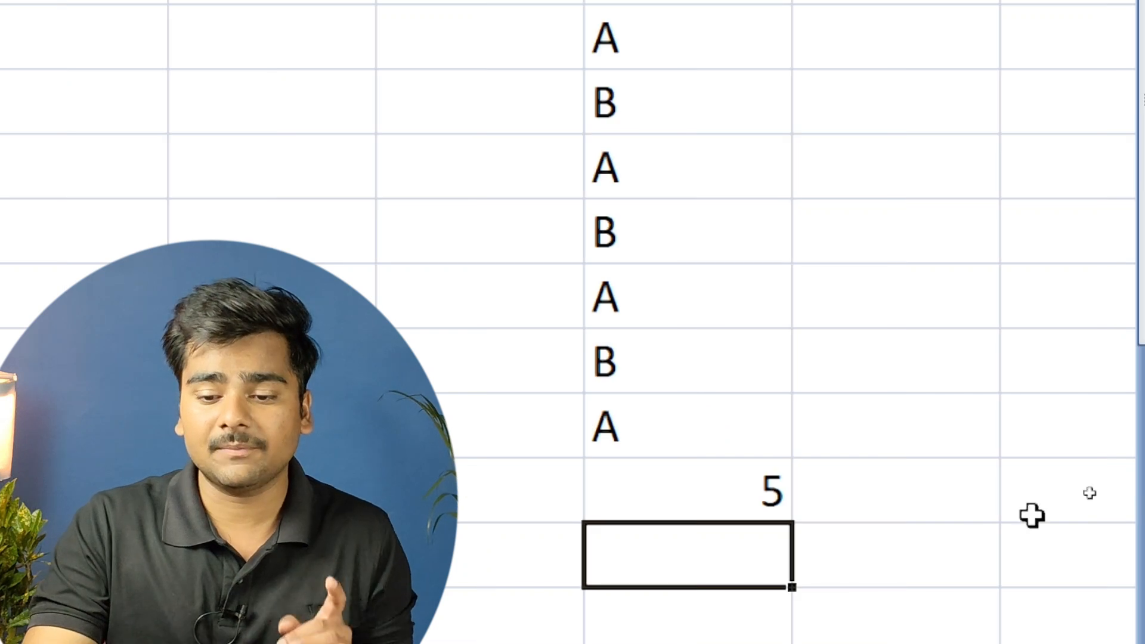
{"action": "left_click", "coordinate": [703, 498]}
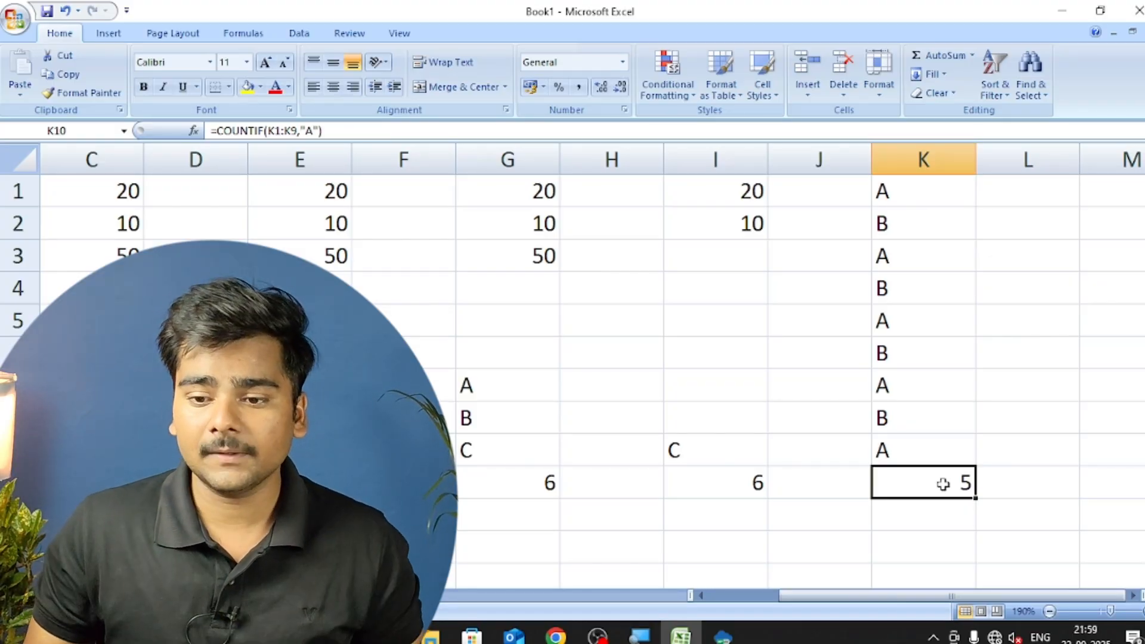
Copy the A and B entries in K1:K9 to the range M1:M9.
{"action": "key", "text": "Up"}
{"action": "key", "text": "Up"}
{"action": "key", "text": "Up"}
{"action": "key", "text": "Up"}
{"action": "key", "text": "Up"}
{"action": "key", "text": "Up"}
{"action": "key", "text": "Up"}
{"action": "key", "text": "Up"}
{"action": "key", "text": "Up"}
{"action": "key", "text": "shift+Down"}
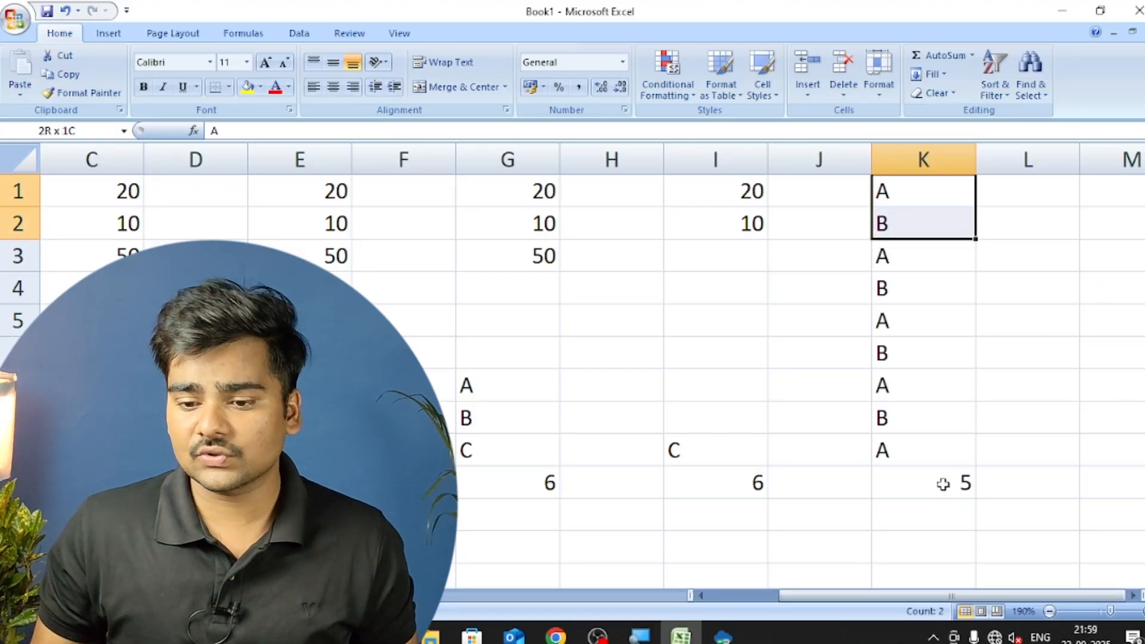
{"action": "key", "text": "shift+Down"}
{"action": "key", "text": "shift+Down"}
{"action": "key", "text": "shift+Down"}
{"action": "key", "text": "shift+Down"}
{"action": "key", "text": "shift+Down"}
{"action": "key", "text": "shift+Down"}
{"action": "key", "text": "shift+Down"}
{"action": "key", "text": "ctrl+c"}
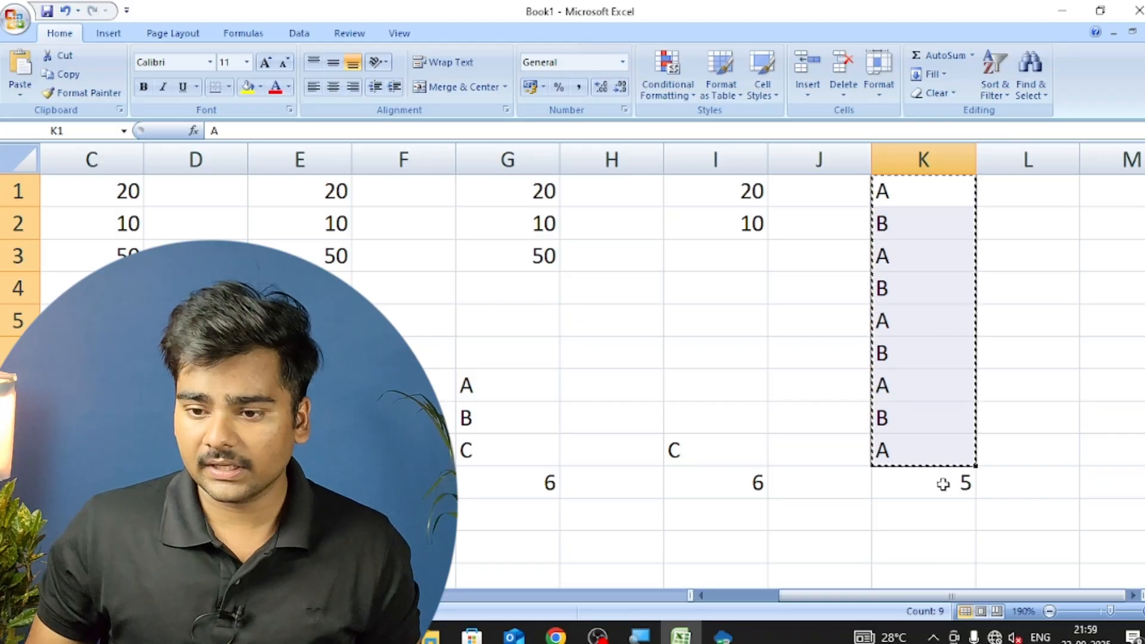
{"action": "key", "text": "Right"}
{"action": "key", "text": "Right"}
{"action": "key", "text": "ctrl+v"}
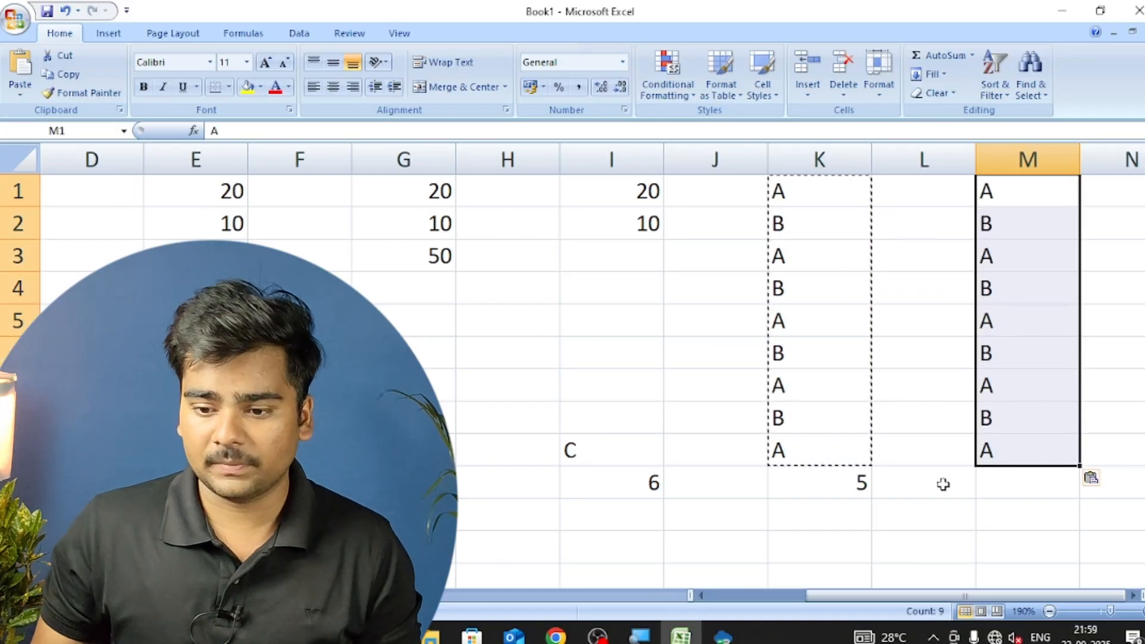
Enter the formula =COUNTIF(M1:M9,"B") in cell M10 to count the cells containing B, and reselect that cell.
{"action": "key", "text": "Down"}
{"action": "key", "text": "Down"}
{"action": "key", "text": "Down"}
{"action": "key", "text": "Down"}
{"action": "key", "text": "Down"}
{"action": "key", "text": "Down"}
{"action": "key", "text": "Down"}
{"action": "key", "text": "Down"}
{"action": "key", "text": "Down"}
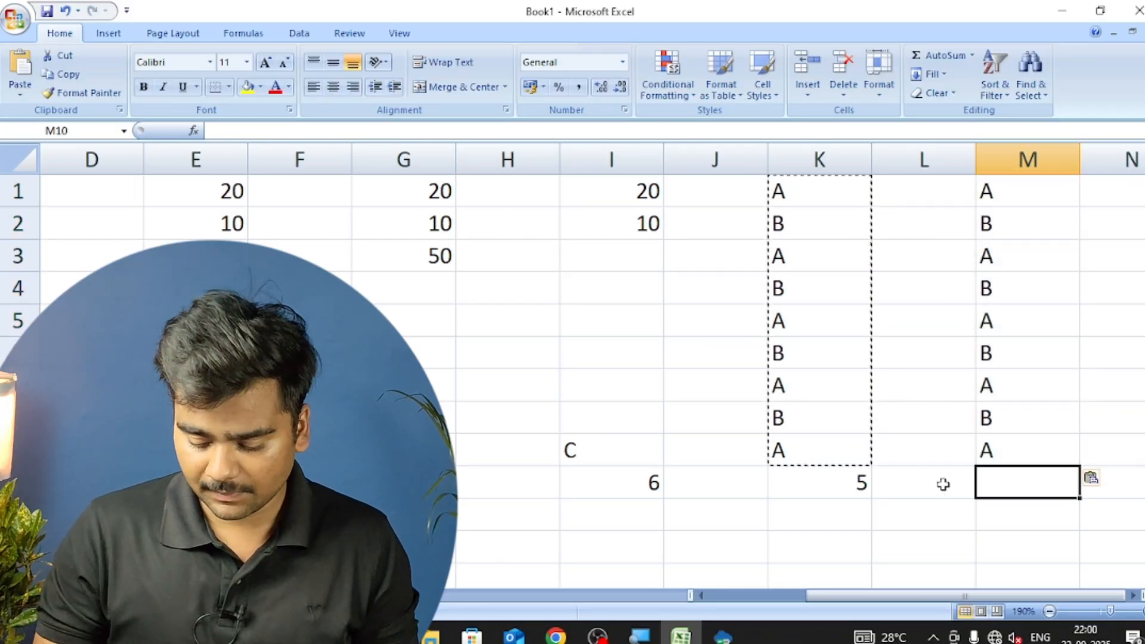
{"action": "type", "text": "=COUNTIF"}
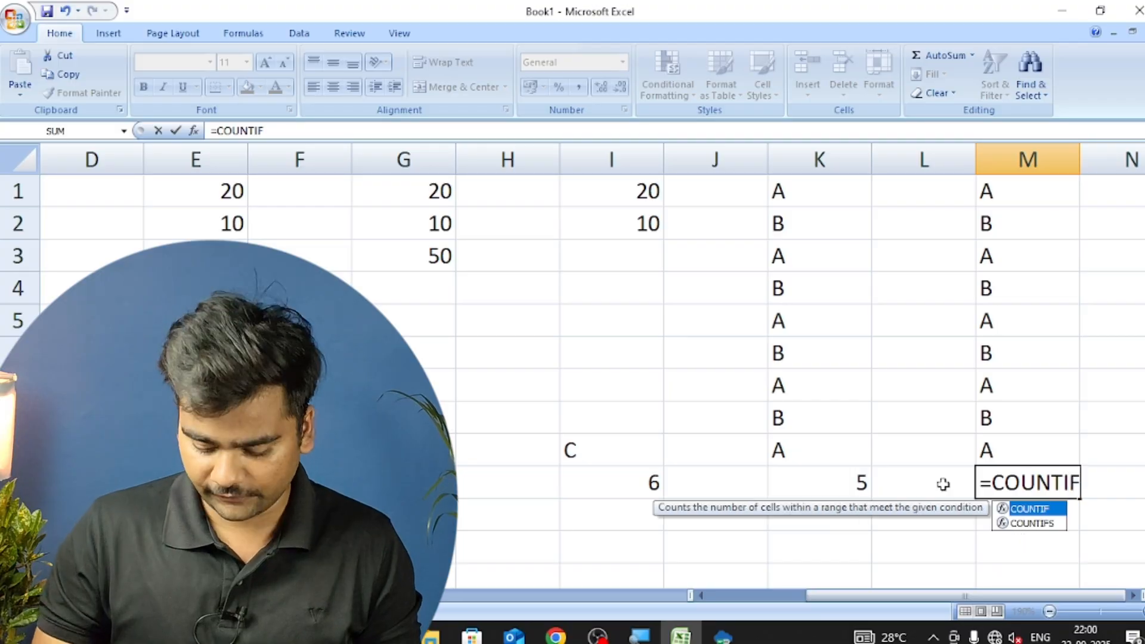
{"action": "type", "text": "("}
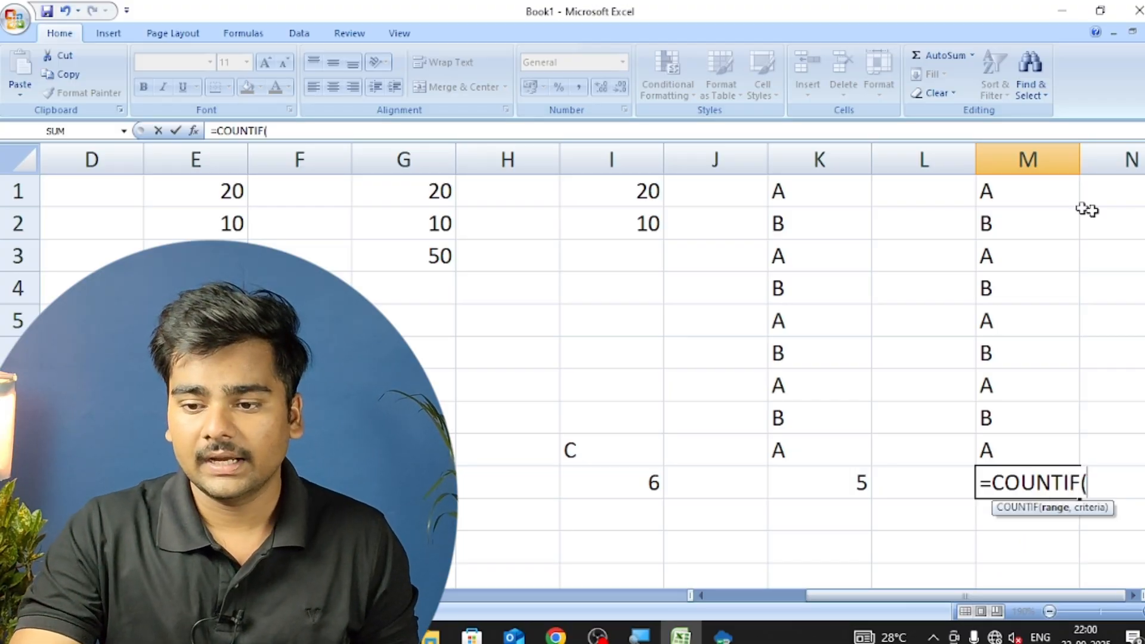
{"action": "left_click_drag", "start_coordinate": [1040, 189], "coordinate": [1023, 446]}
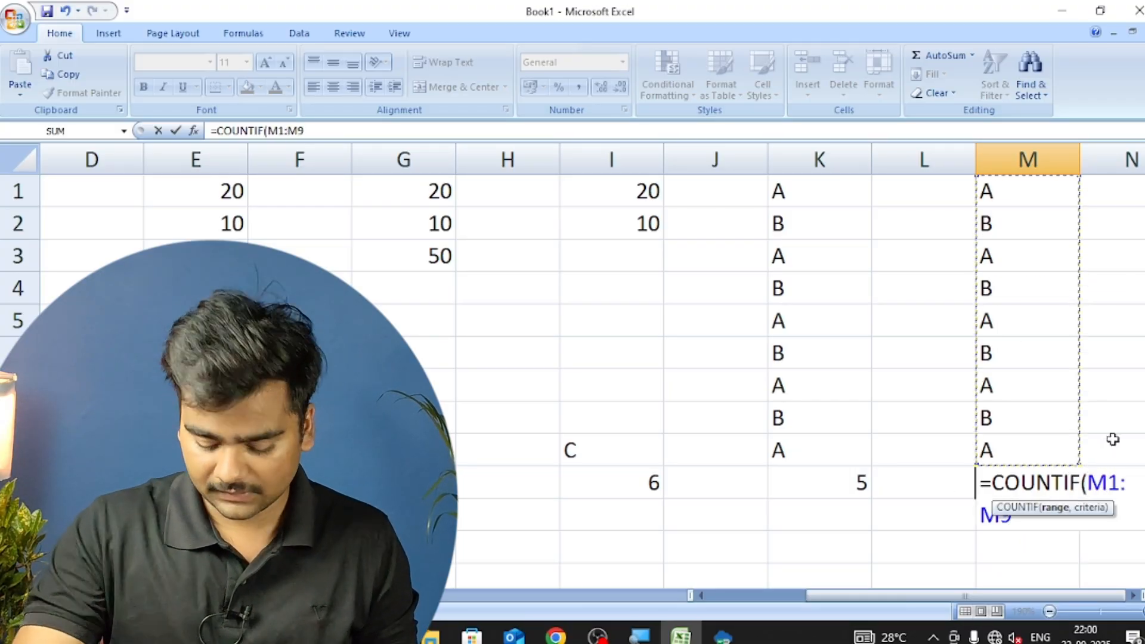
{"action": "type", "text": ",\""}
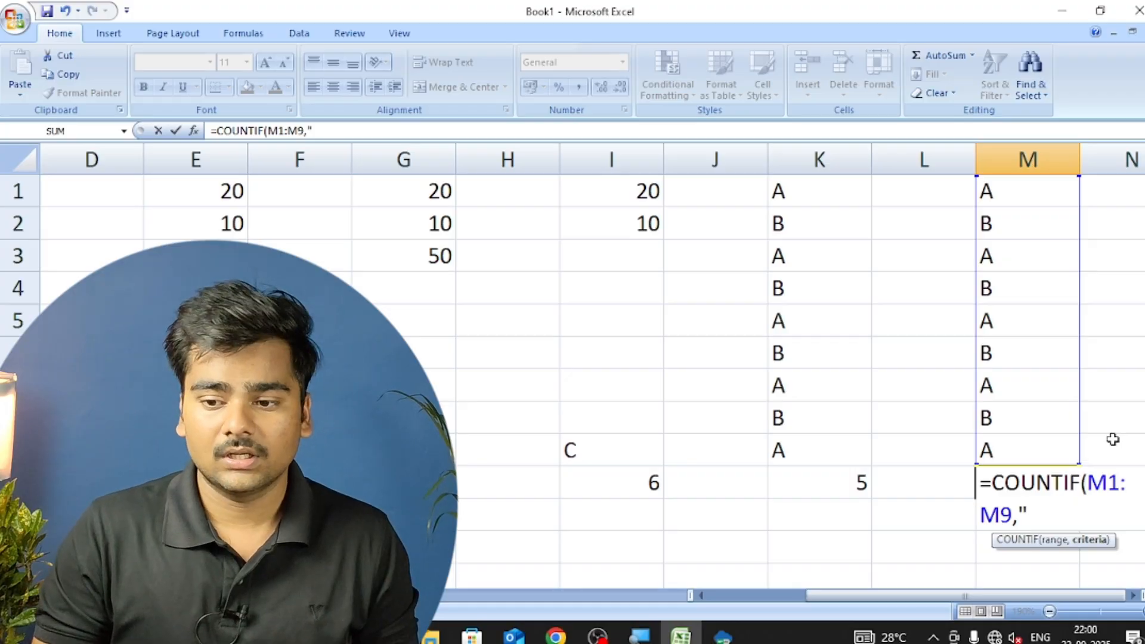
{"action": "type", "text": "B\")_"}
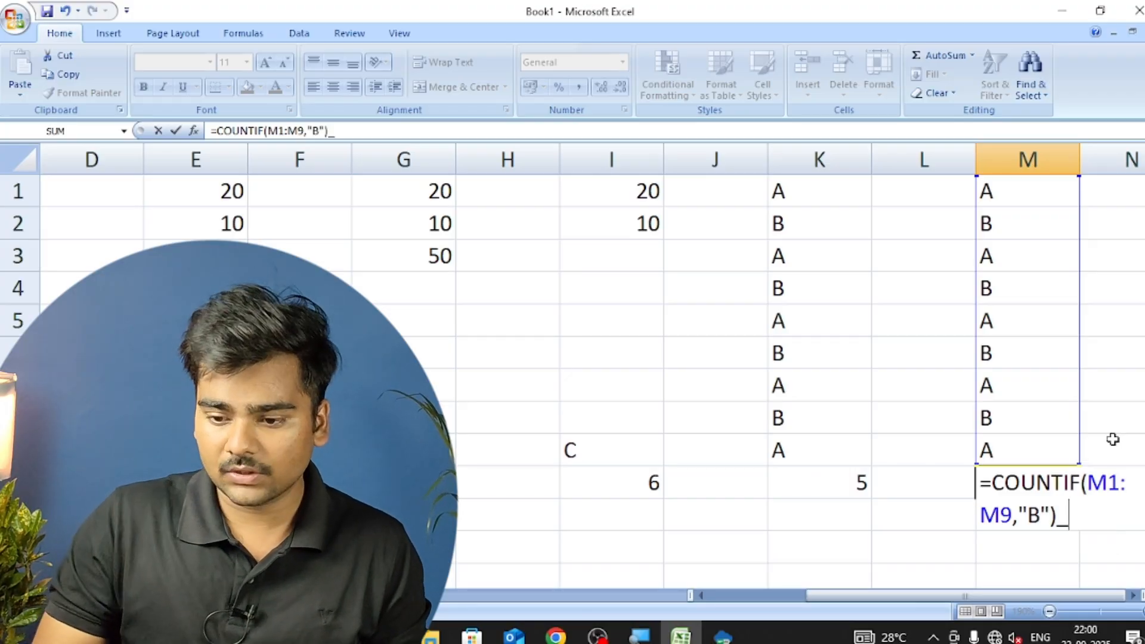
{"action": "key", "text": "Return"}
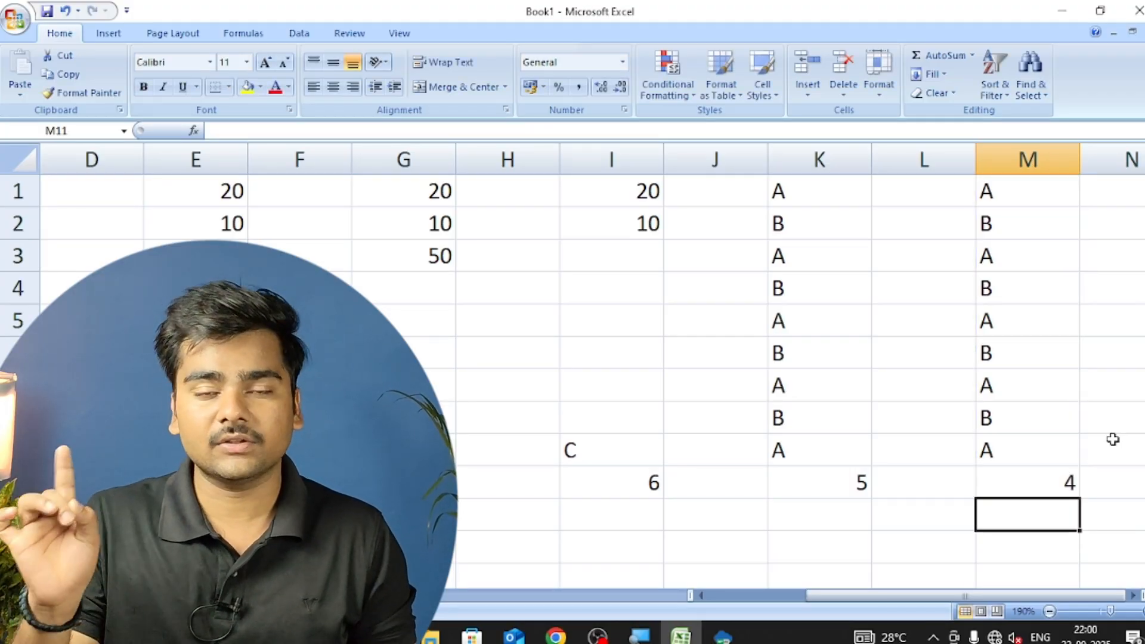
{"action": "key", "text": "Up"}
{"action": "key", "text": "Up"}
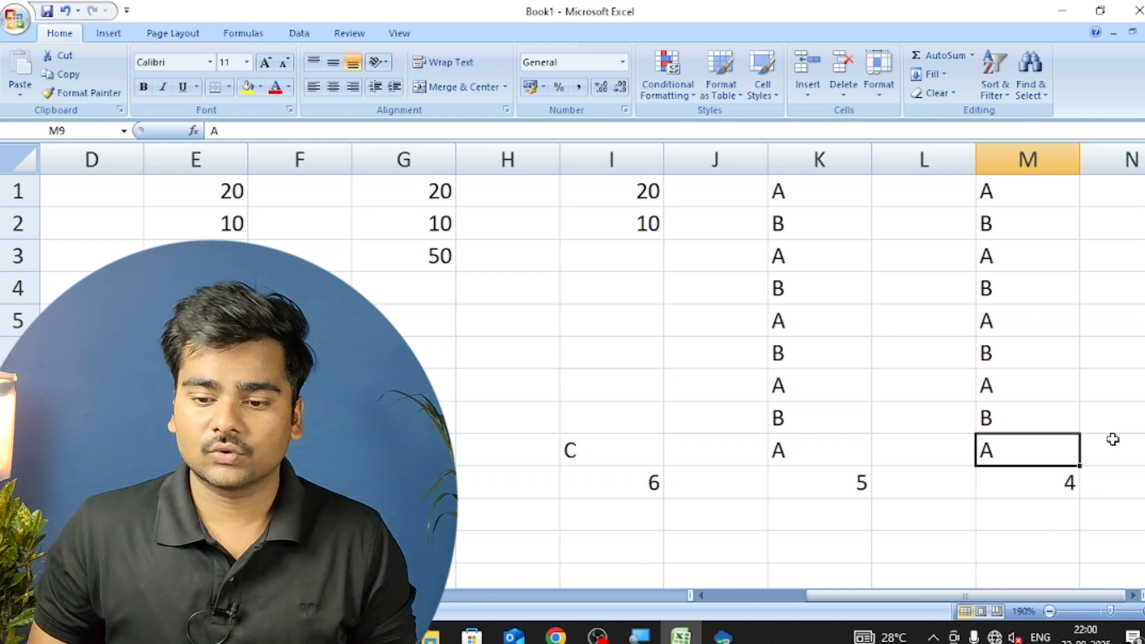
{"action": "key", "text": "Down"}
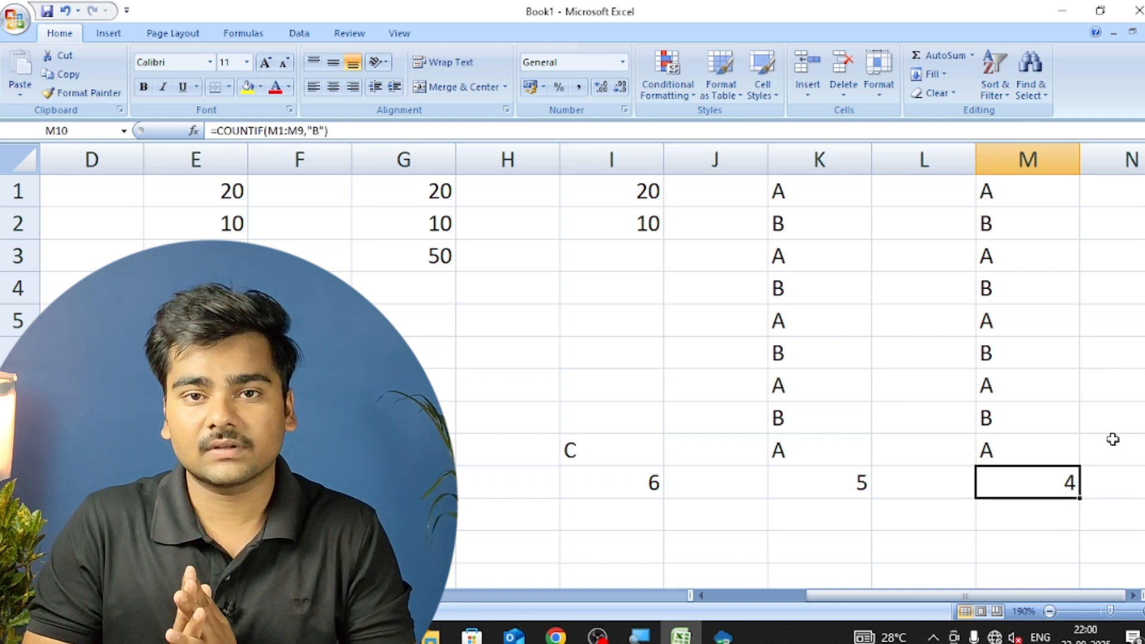